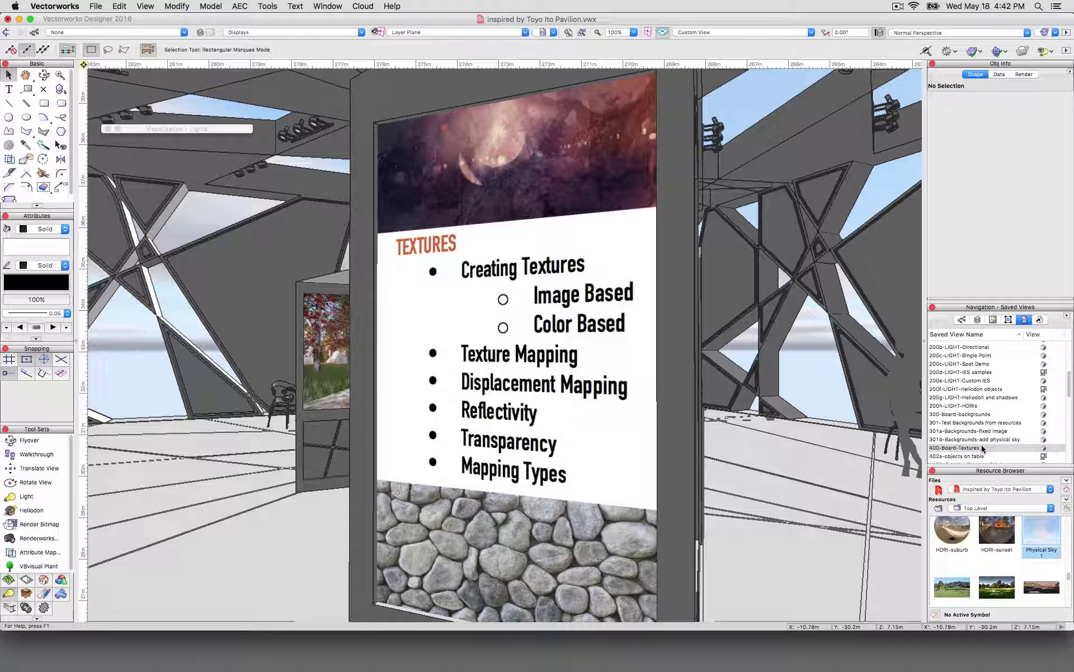
Activate the saved view 402a-objects on table and walk through the scene up to the table holding the hollow objects
{"action": "scroll", "coordinate": [982, 447], "scroll_direction": "down", "scroll_amount": 3}
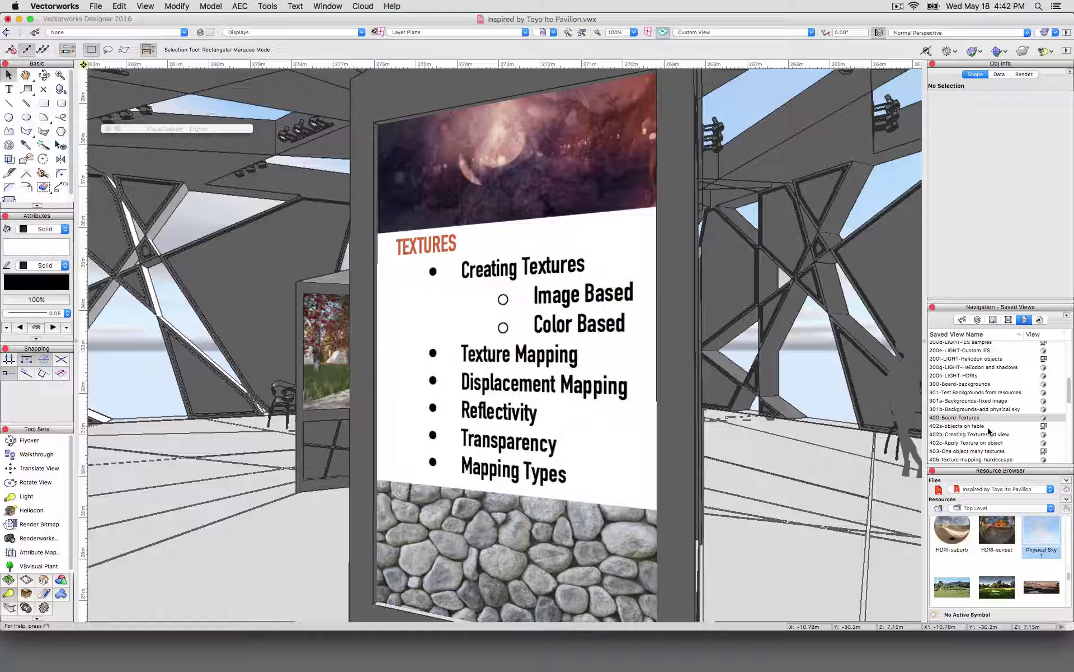
{"action": "double_click", "coordinate": [975, 426]}
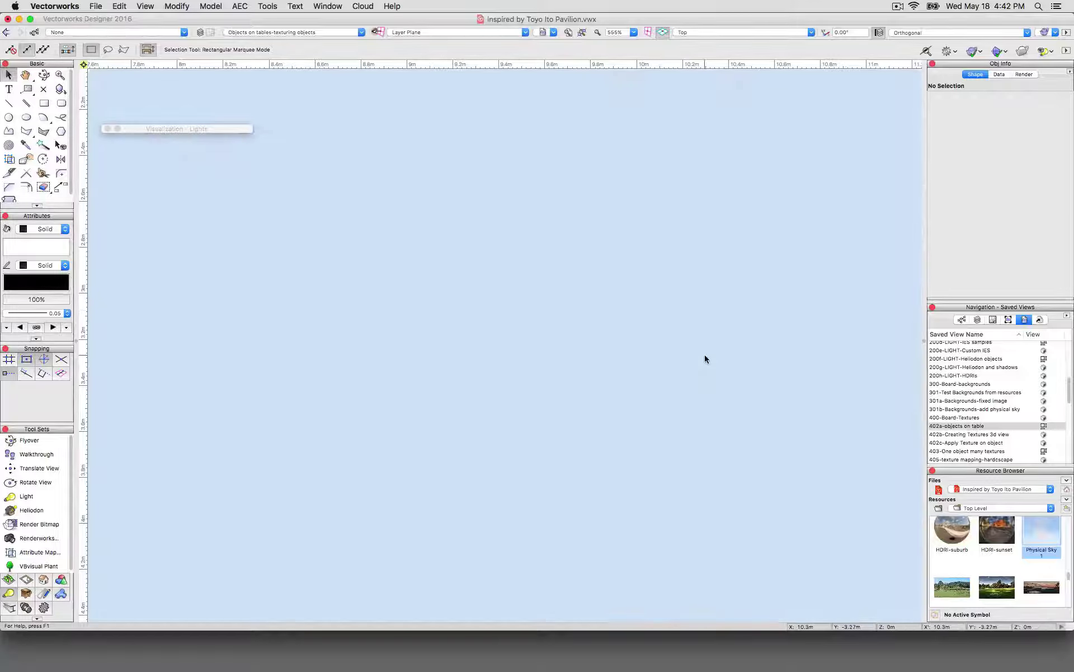
{"action": "left_click", "coordinate": [43, 455]}
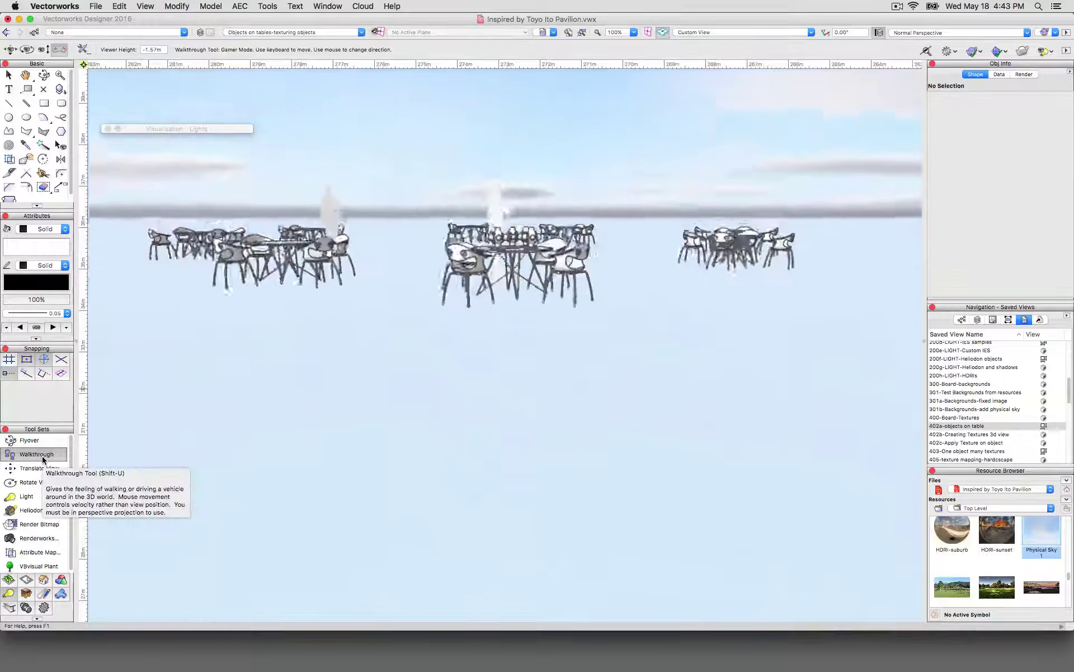
{"action": "key", "text": "Up"}
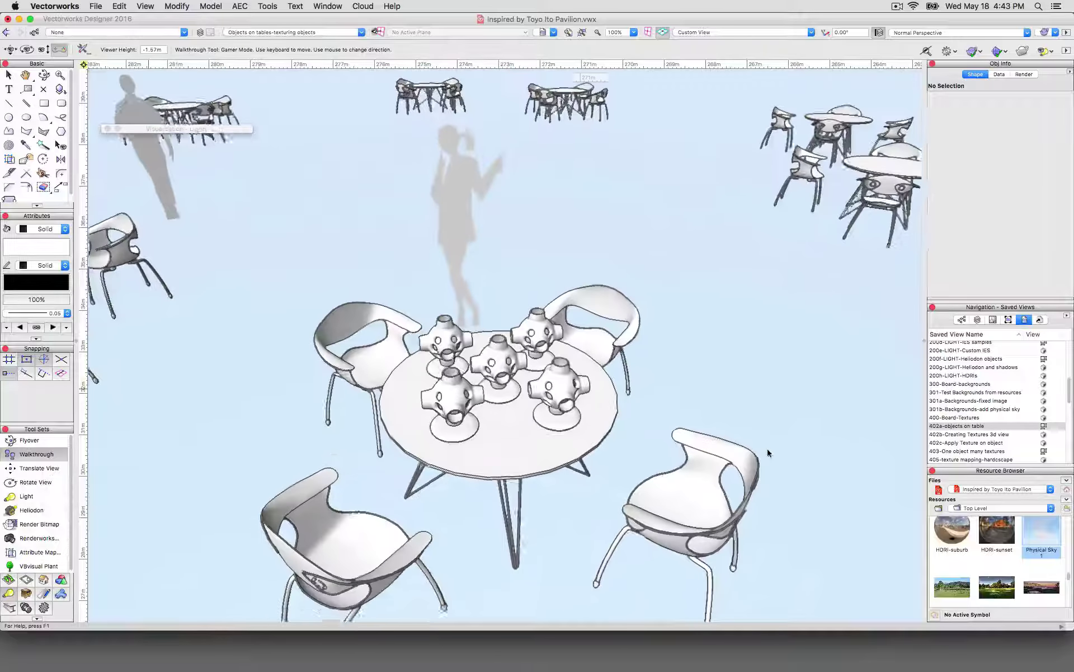
{"action": "key", "text": "Down"}
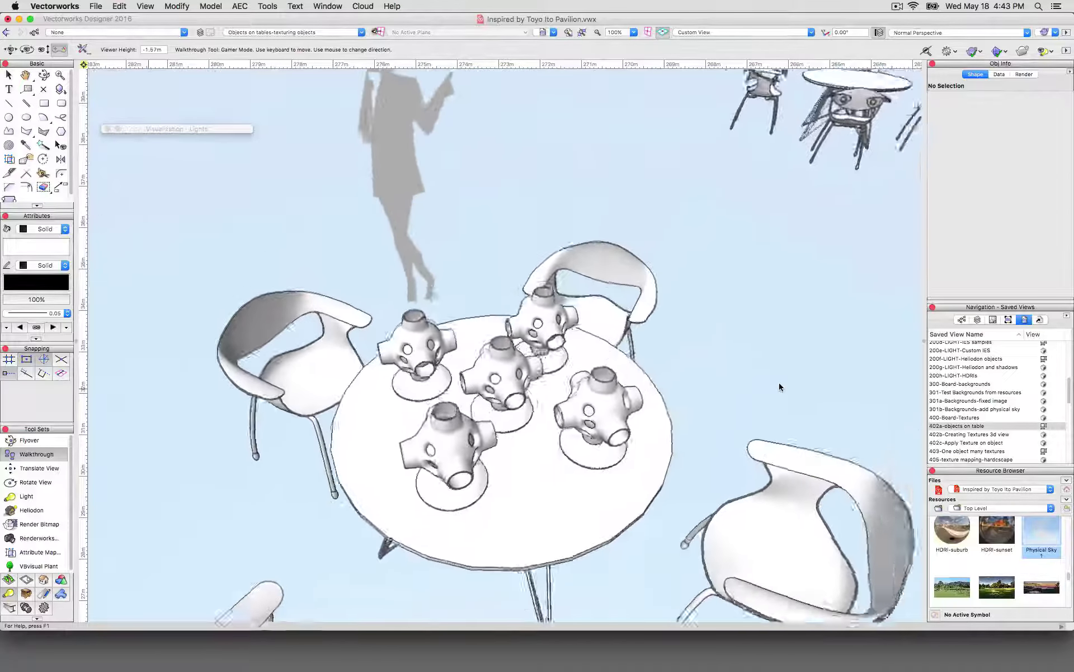
{"action": "key", "text": "Up"}
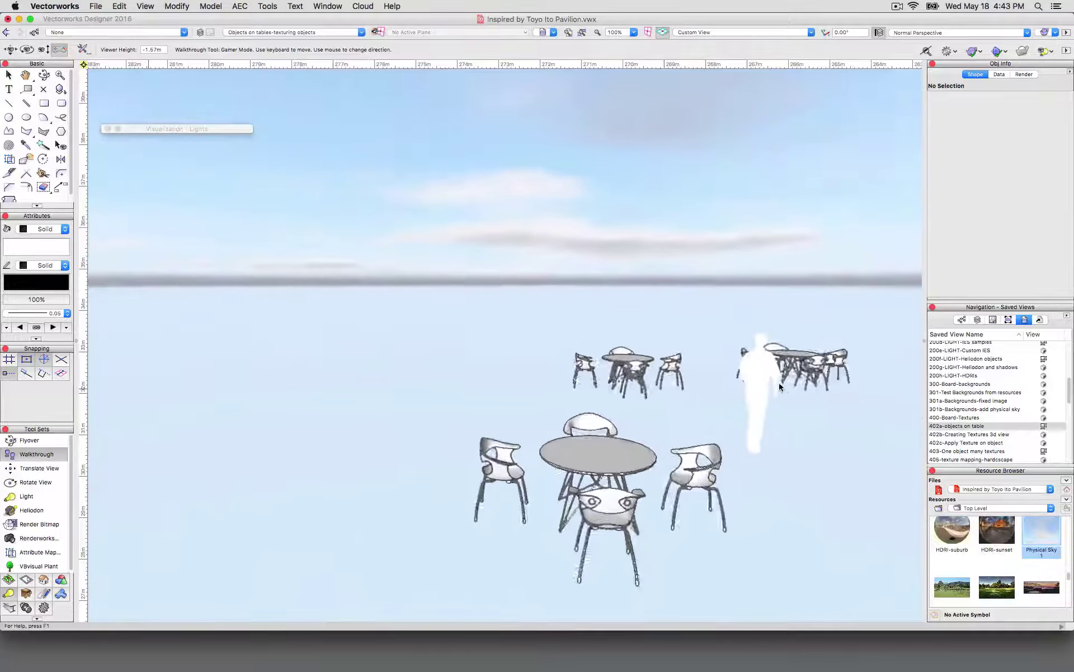
{"action": "key", "text": "Up"}
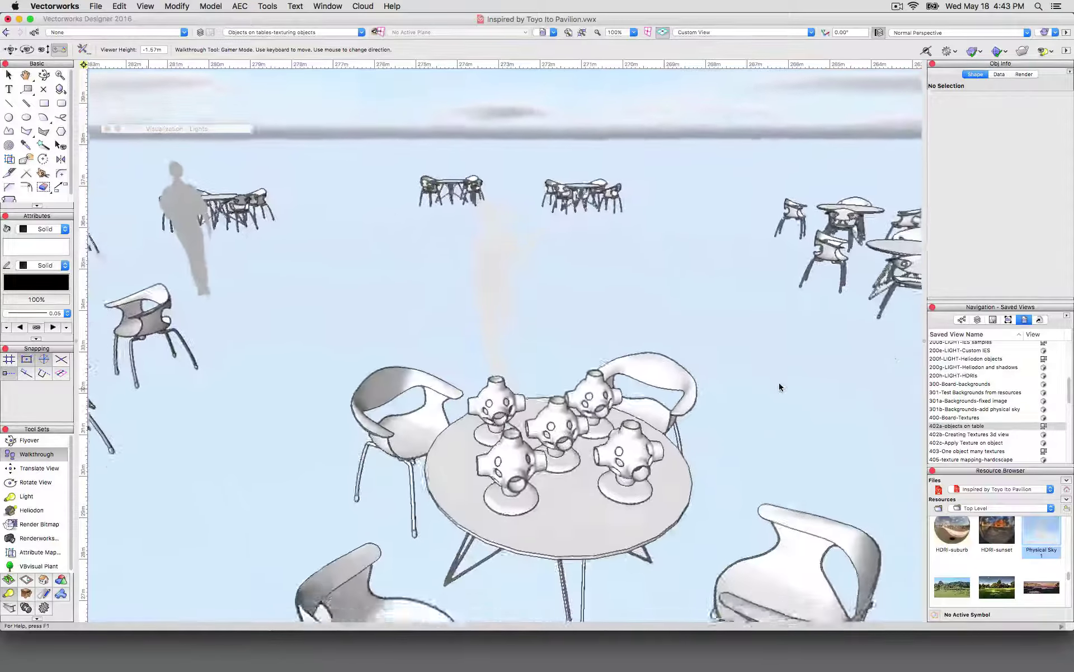
{"action": "key", "text": "Down"}
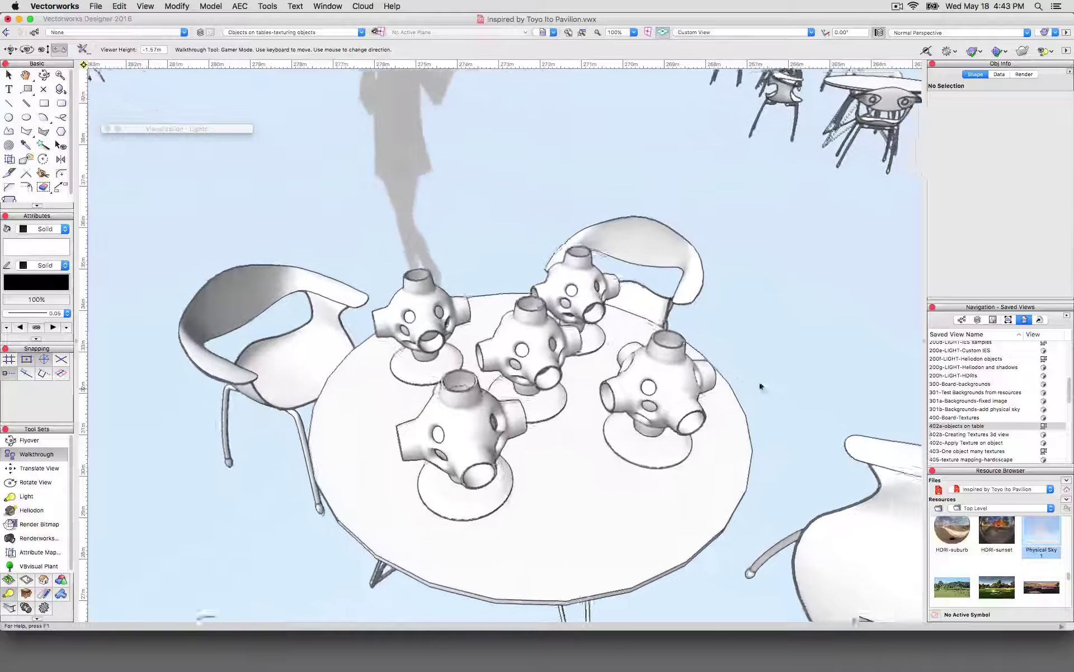
{"action": "key", "text": "Escape"}
Activate the saved view 402b-Creating Textures 3d view and select the hollow solid at the table's far right edge
{"action": "double_click", "coordinate": [986, 434]}
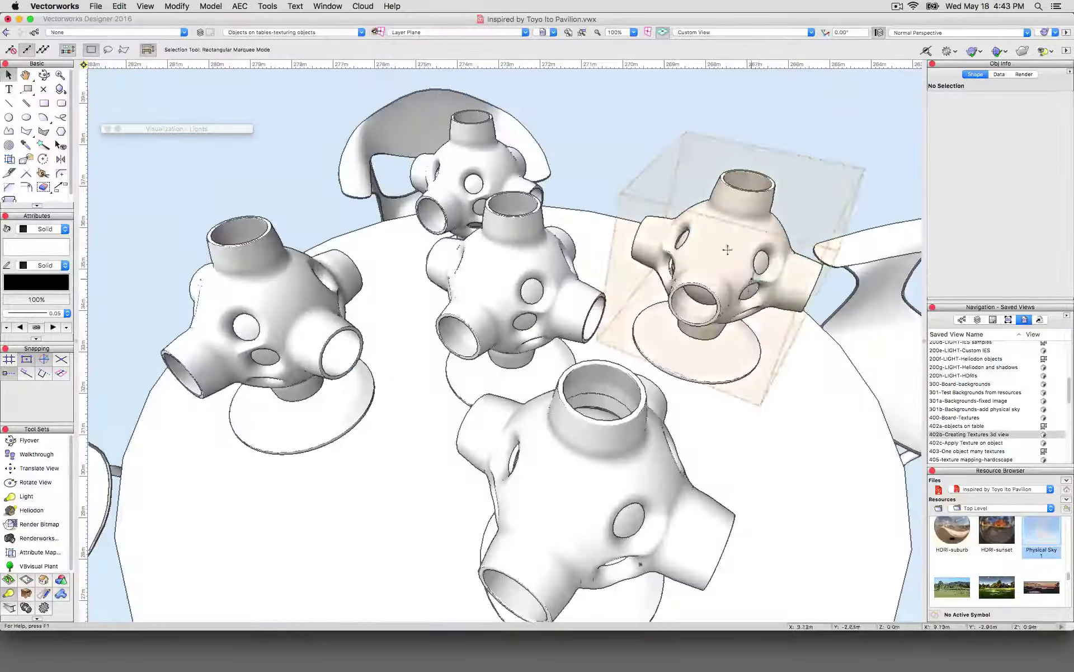
{"action": "left_click", "coordinate": [714, 241]}
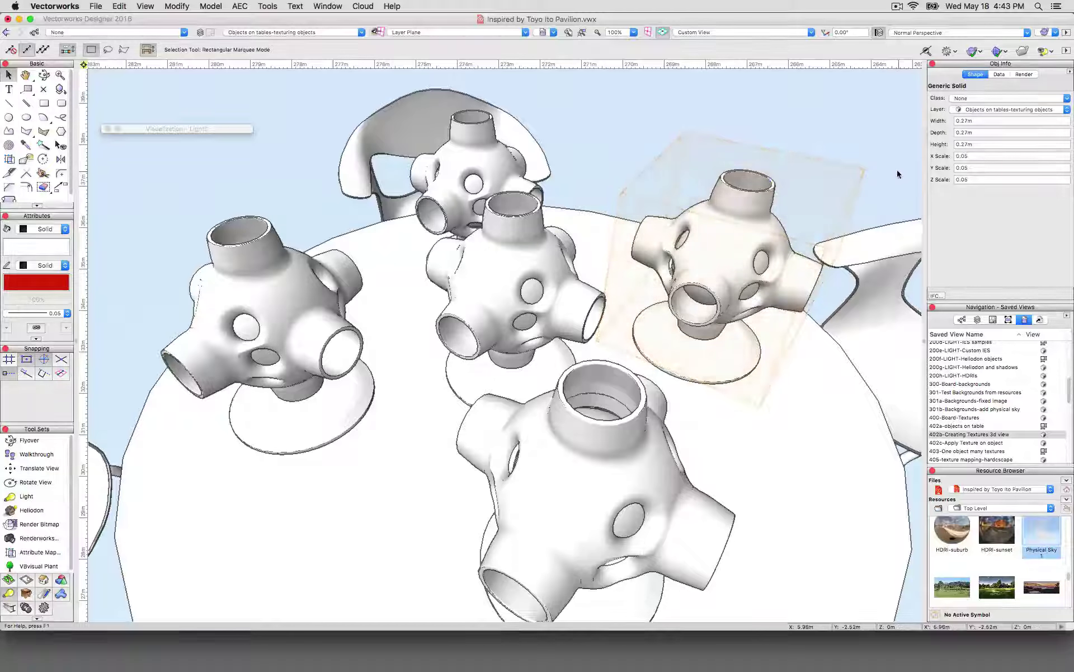
Create a new Renderworks texture in the current file and name it Red PLastic Very Simple
{"action": "right_click", "coordinate": [1011, 565]}
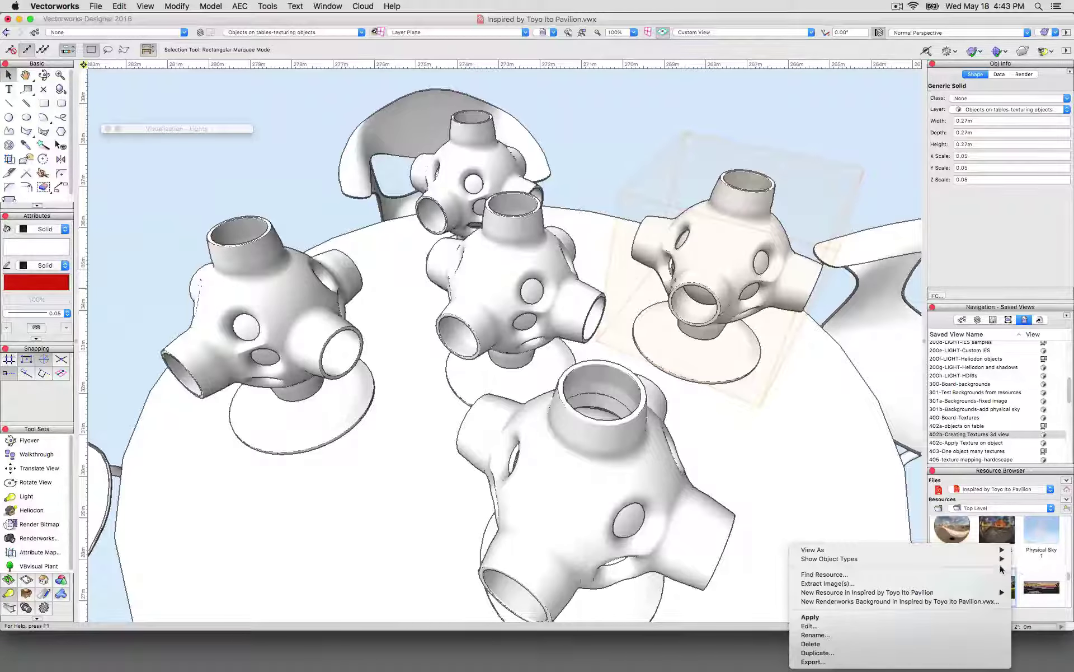
{"action": "mouse_move", "coordinate": [941, 594]}
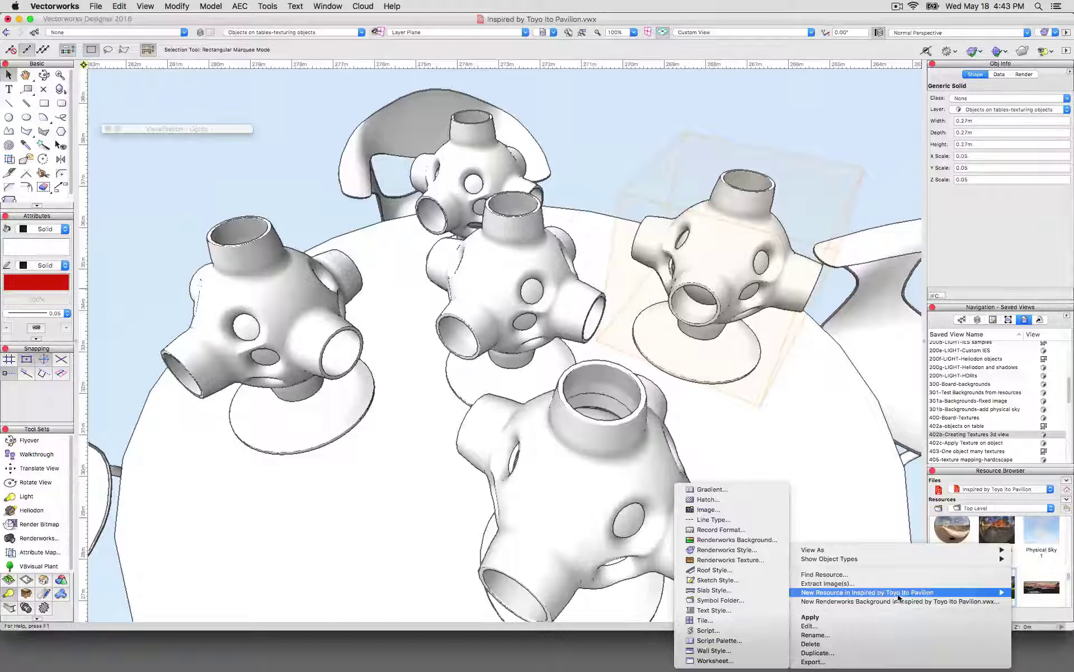
{"action": "left_click", "coordinate": [763, 560]}
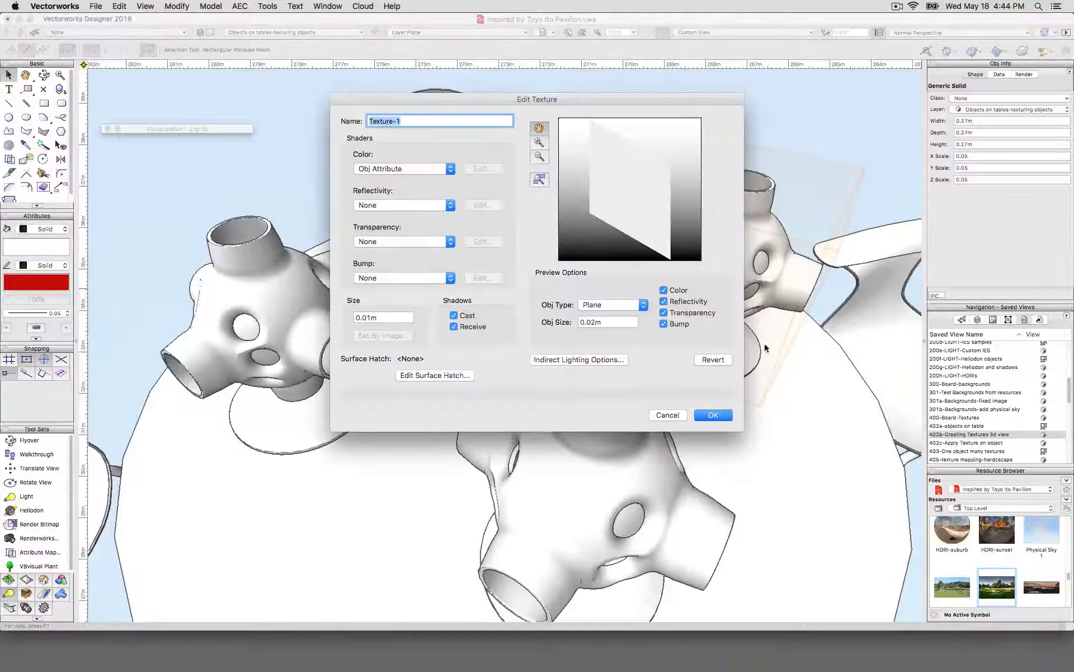
{"action": "type", "text": "Red PLastic Very Simple"}
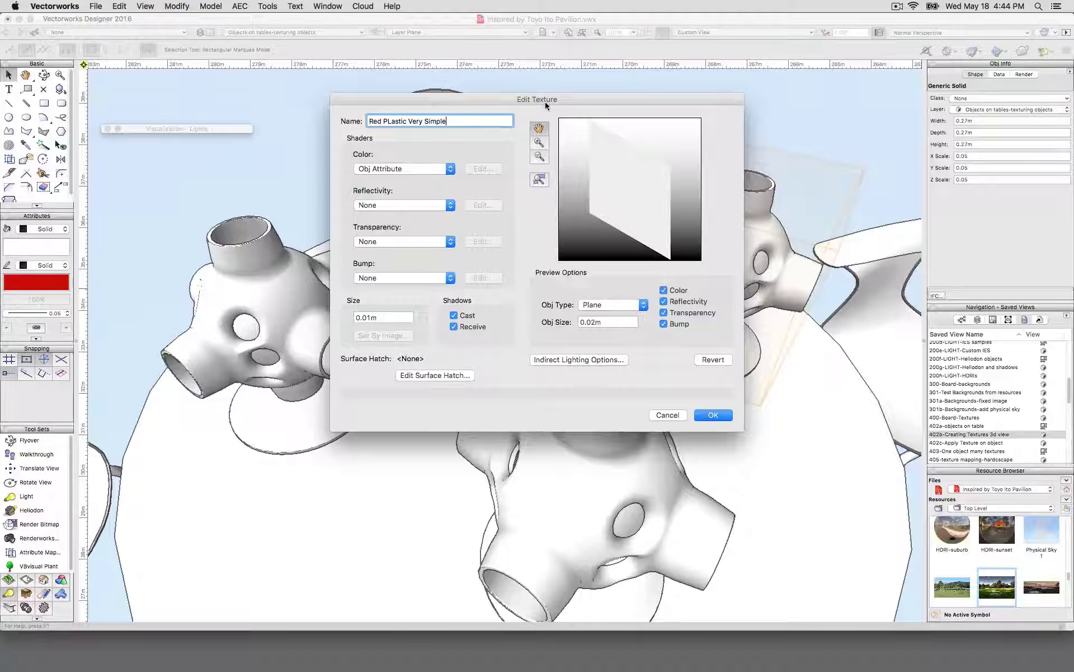
Assign the Color shader as the texture's color and preview the texture on a sphere
{"action": "left_click", "coordinate": [383, 170]}
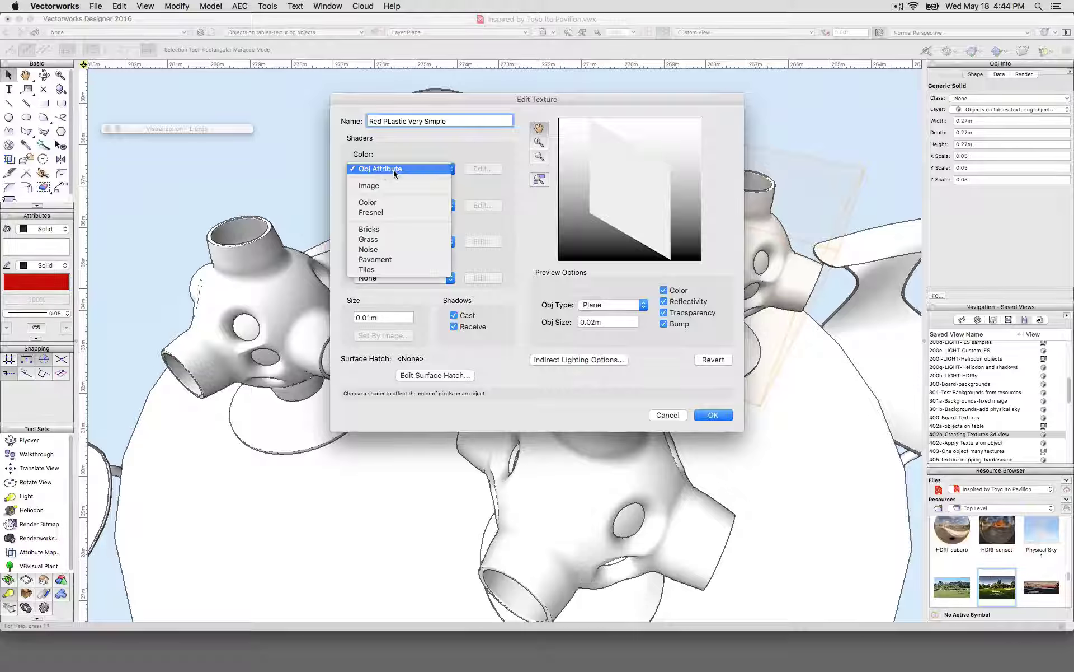
{"action": "left_click", "coordinate": [391, 202]}
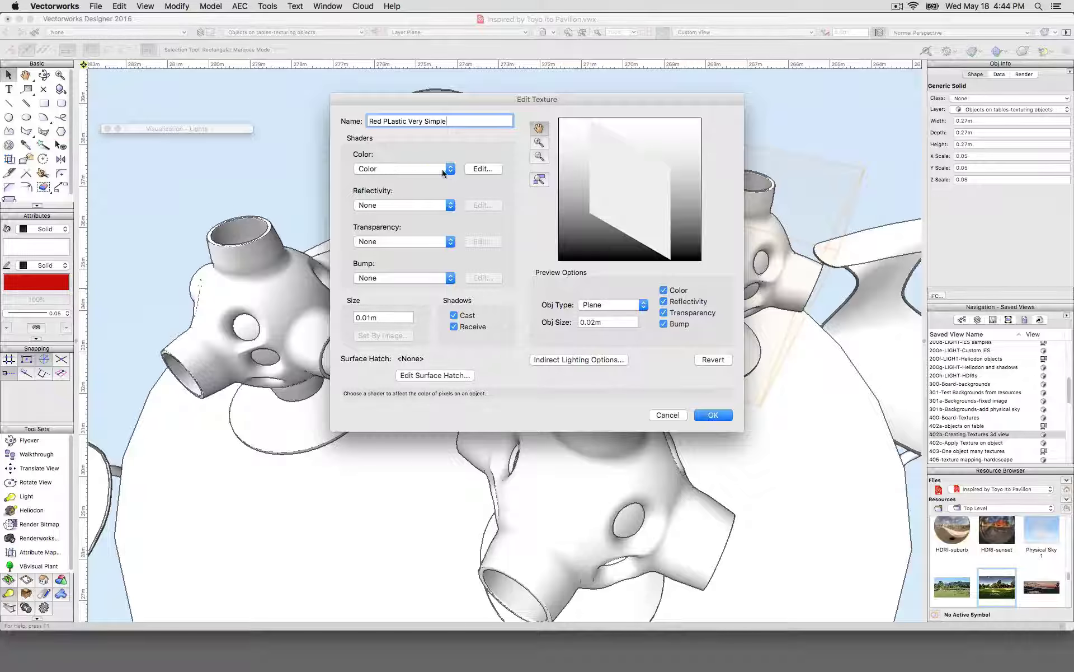
{"action": "left_click", "coordinate": [612, 304]}
{"action": "left_click", "coordinate": [611, 315]}
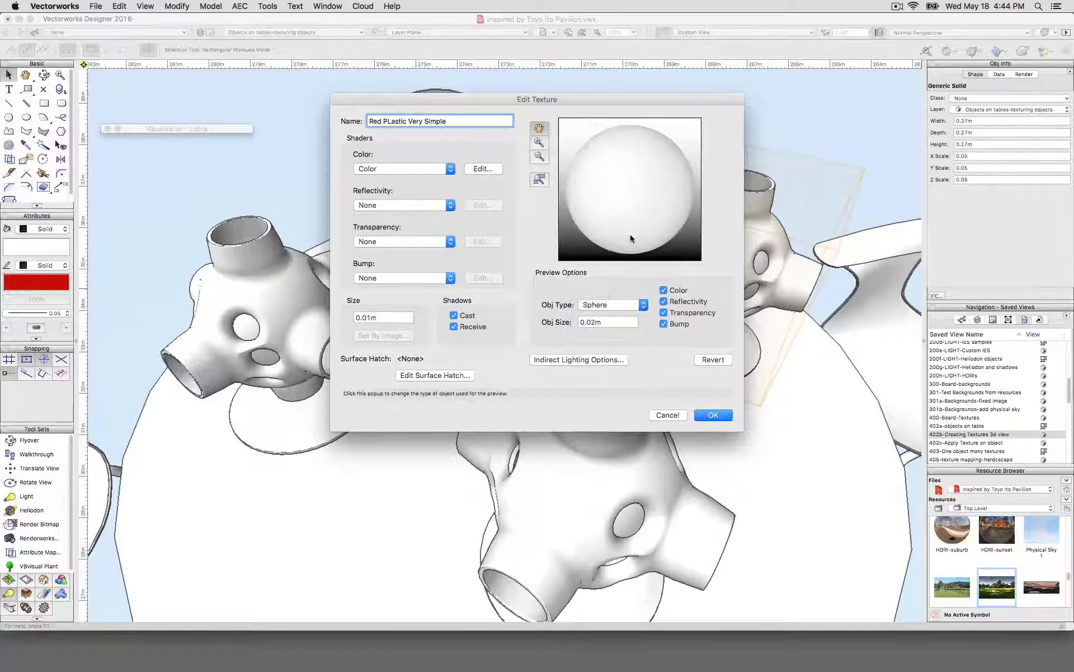
Set the texture's color shader to red and save the texture
{"action": "left_click", "coordinate": [488, 168]}
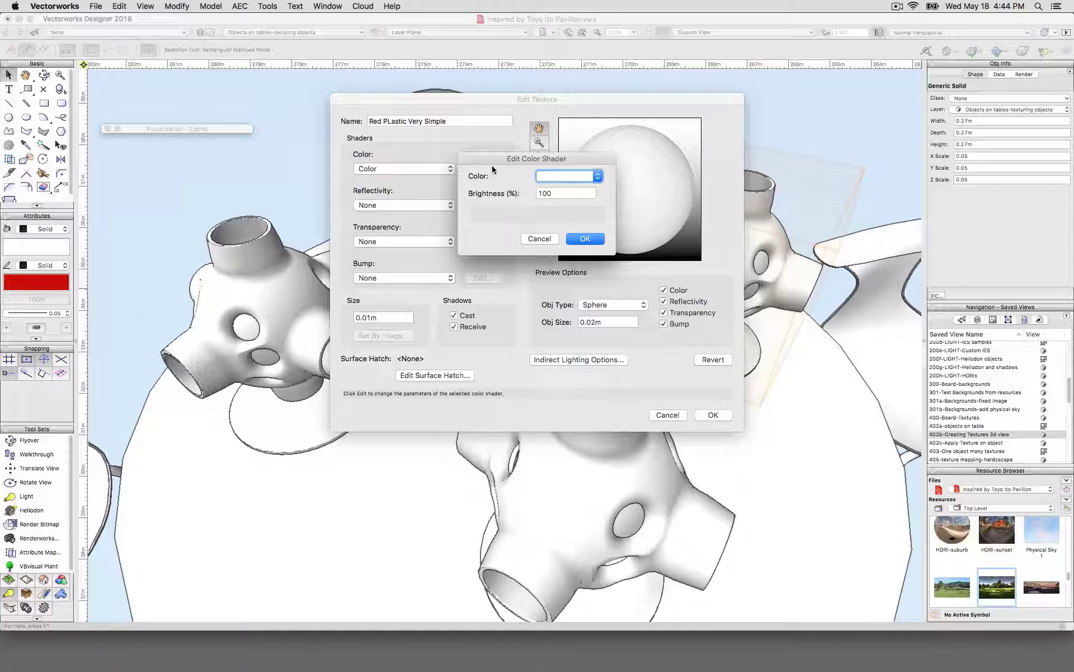
{"action": "left_click", "coordinate": [560, 179]}
{"action": "left_click", "coordinate": [547, 255]}
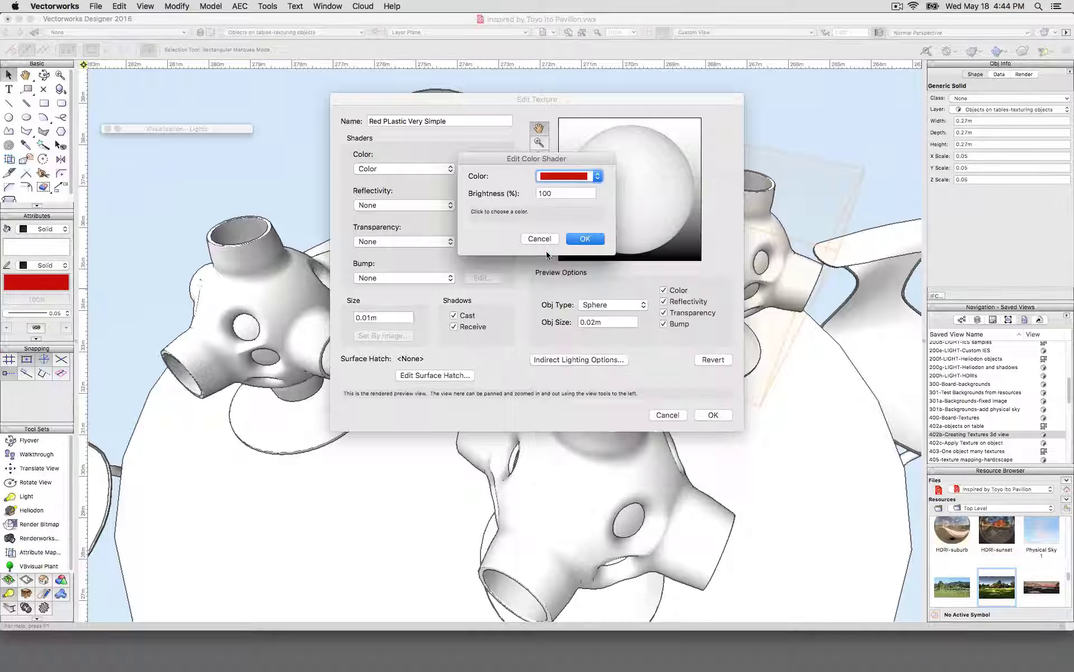
{"action": "left_click", "coordinate": [584, 239]}
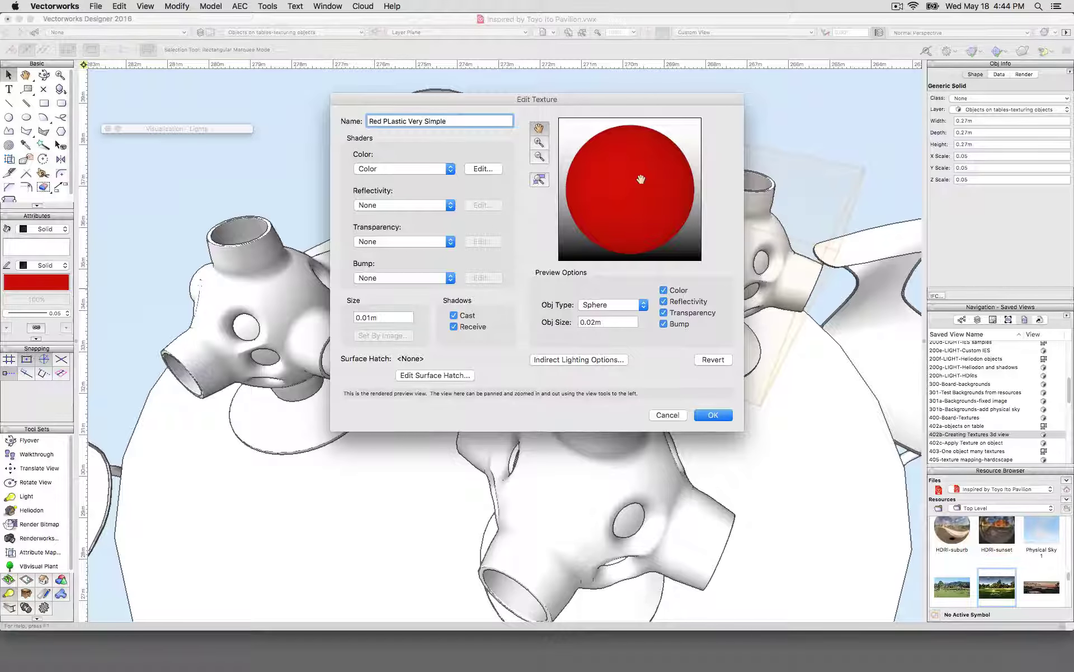
{"action": "left_click", "coordinate": [714, 414]}
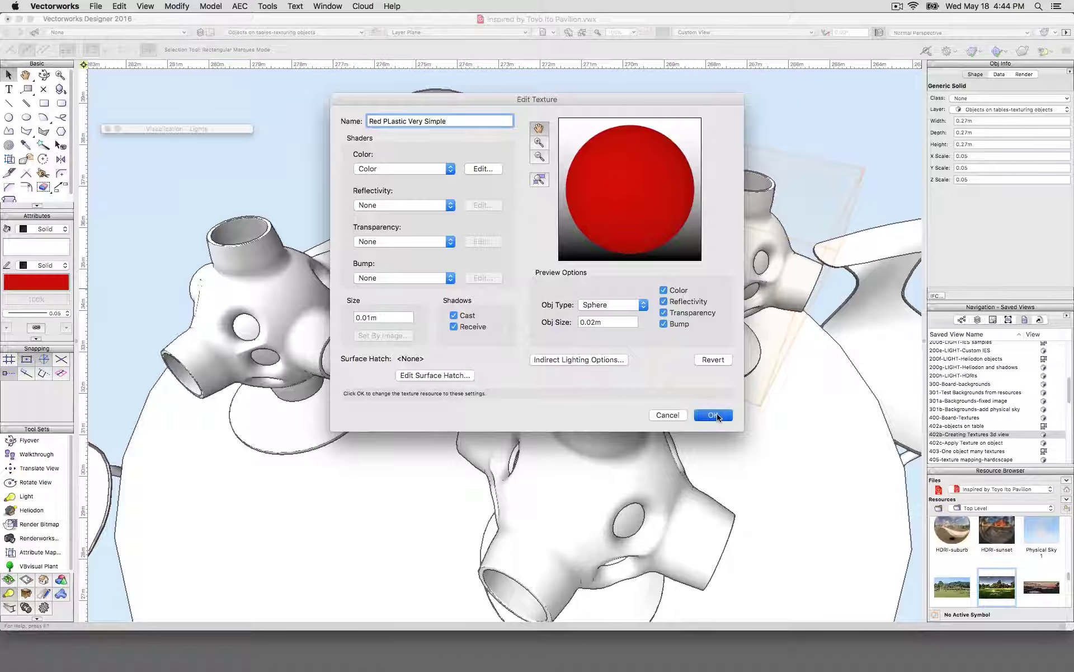
{"action": "left_click", "coordinate": [1024, 74]}
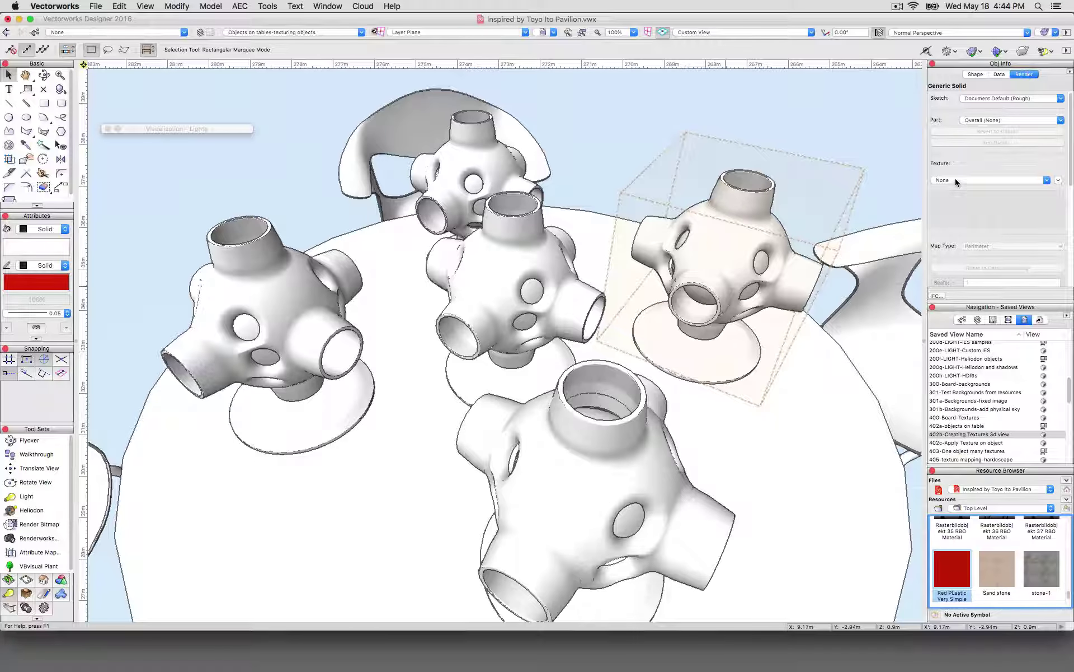
{"action": "left_click", "coordinate": [955, 179]}
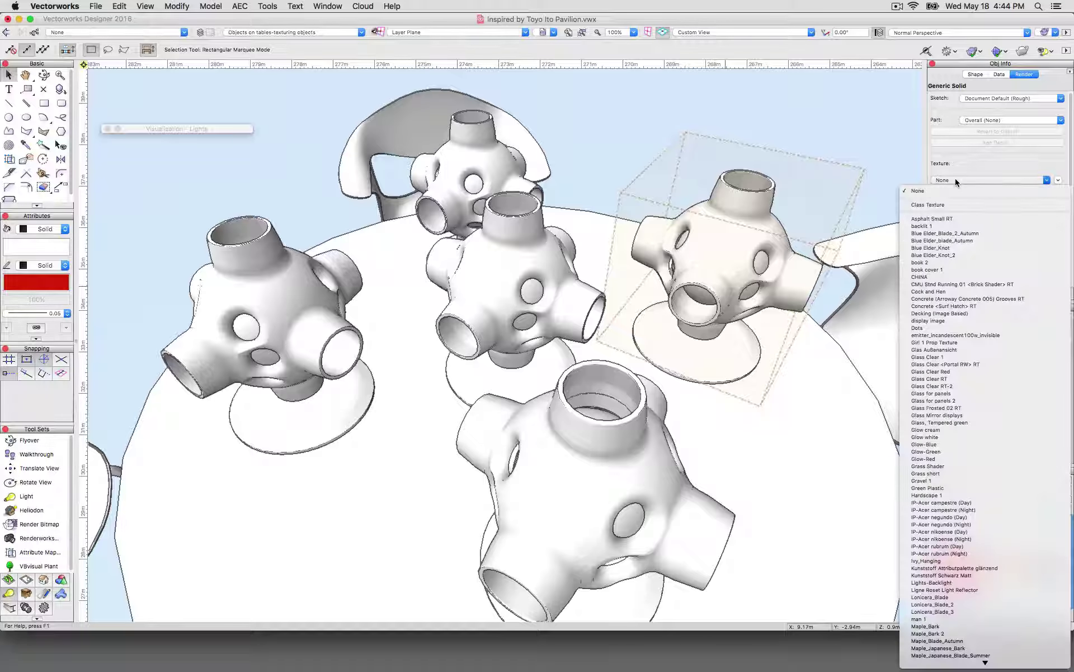
{"action": "left_click", "coordinate": [977, 74]}
{"action": "left_click", "coordinate": [977, 75]}
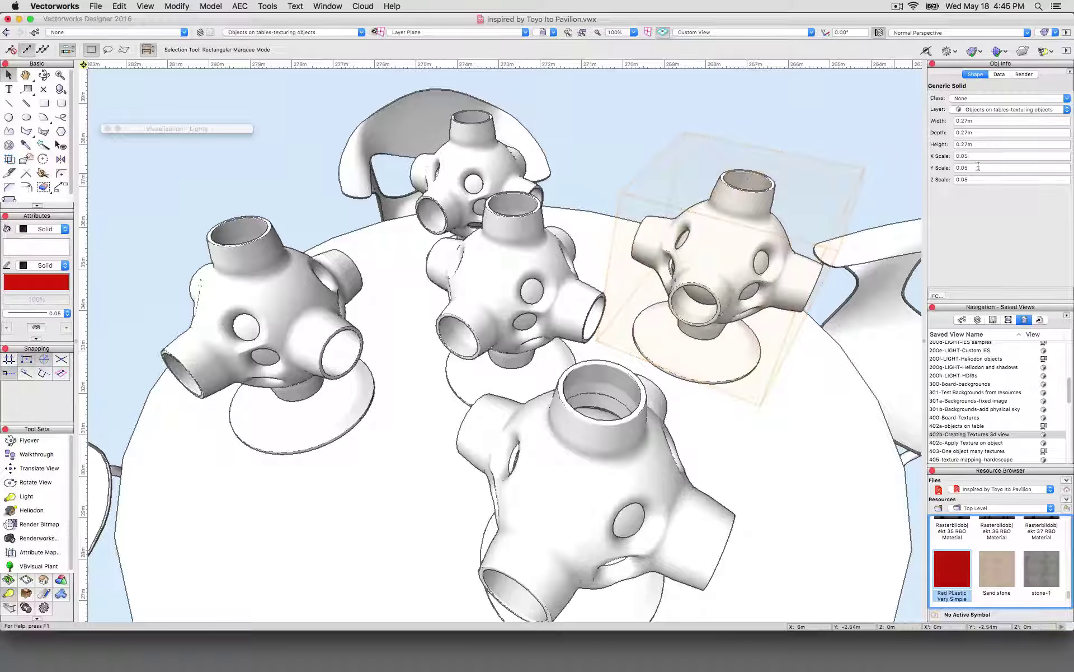
Apply the Red PLastic Very Simple texture to the whole selected solid
{"action": "left_click", "coordinate": [1024, 75]}
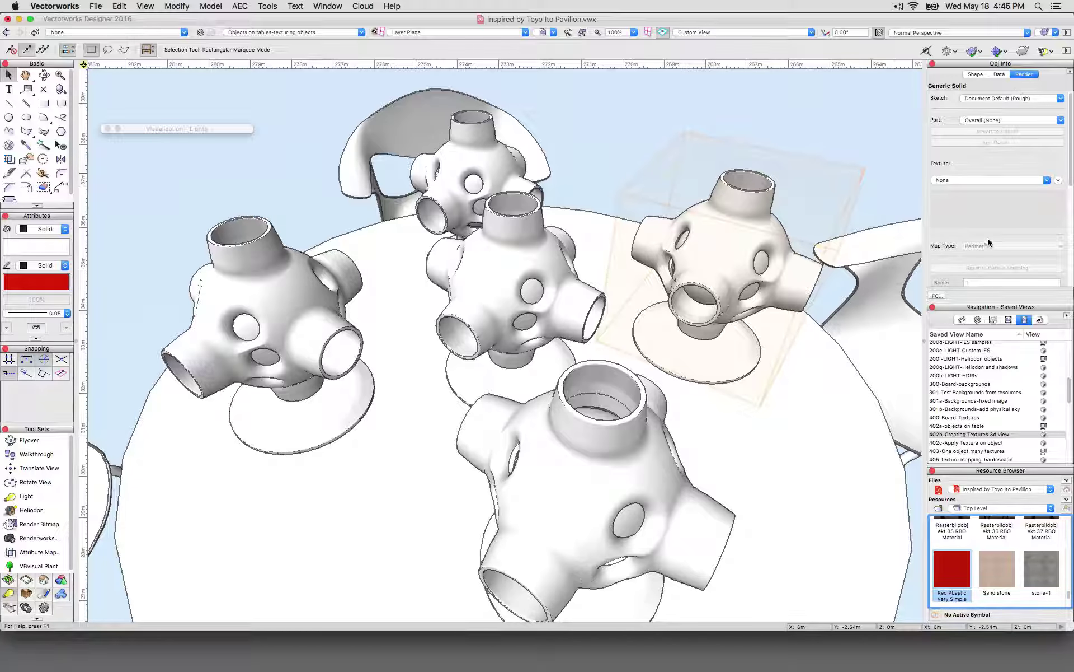
{"action": "left_click", "coordinate": [952, 179]}
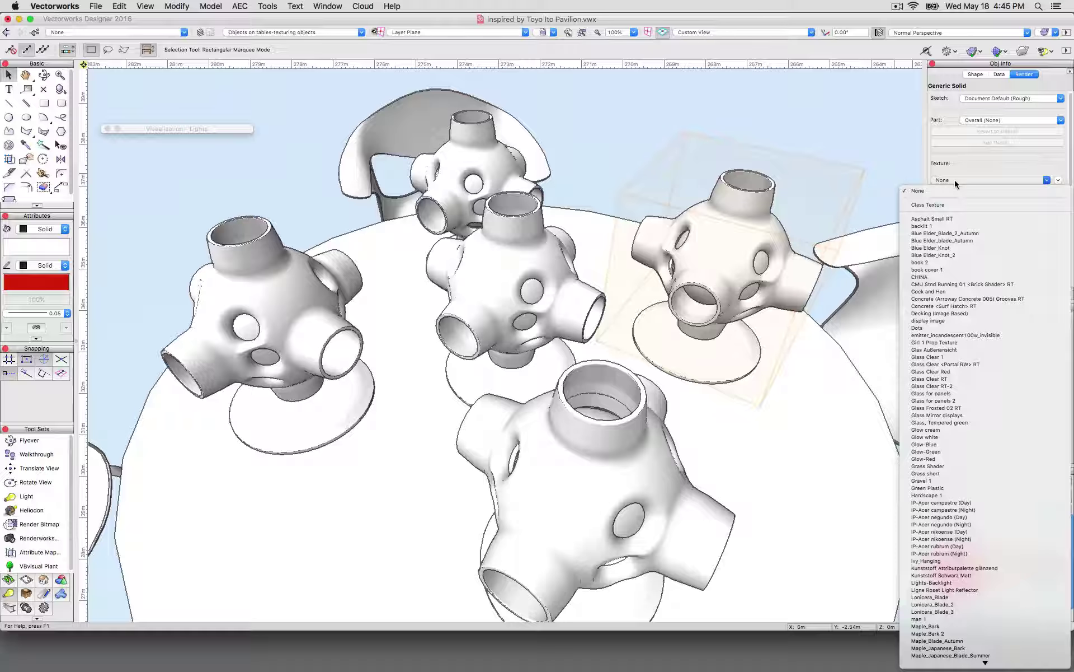
{"action": "scroll", "coordinate": [969, 362], "scroll_direction": "down", "scroll_amount": 5}
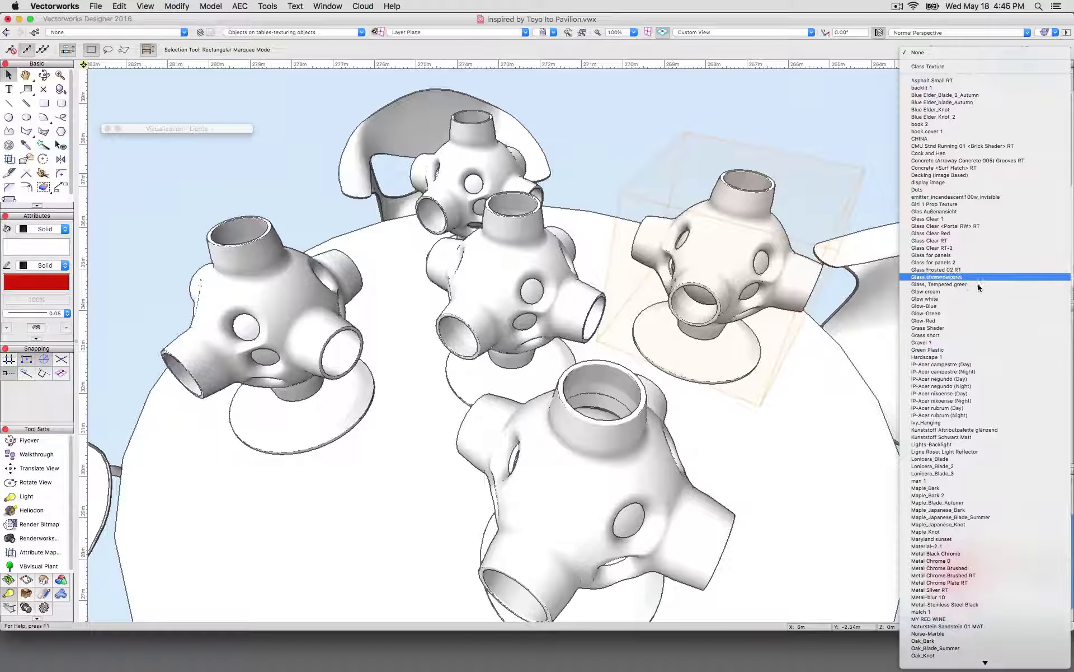
{"action": "scroll", "coordinate": [978, 296], "scroll_direction": "down", "scroll_amount": 1}
{"action": "scroll", "coordinate": [978, 293], "scroll_direction": "down", "scroll_amount": 8}
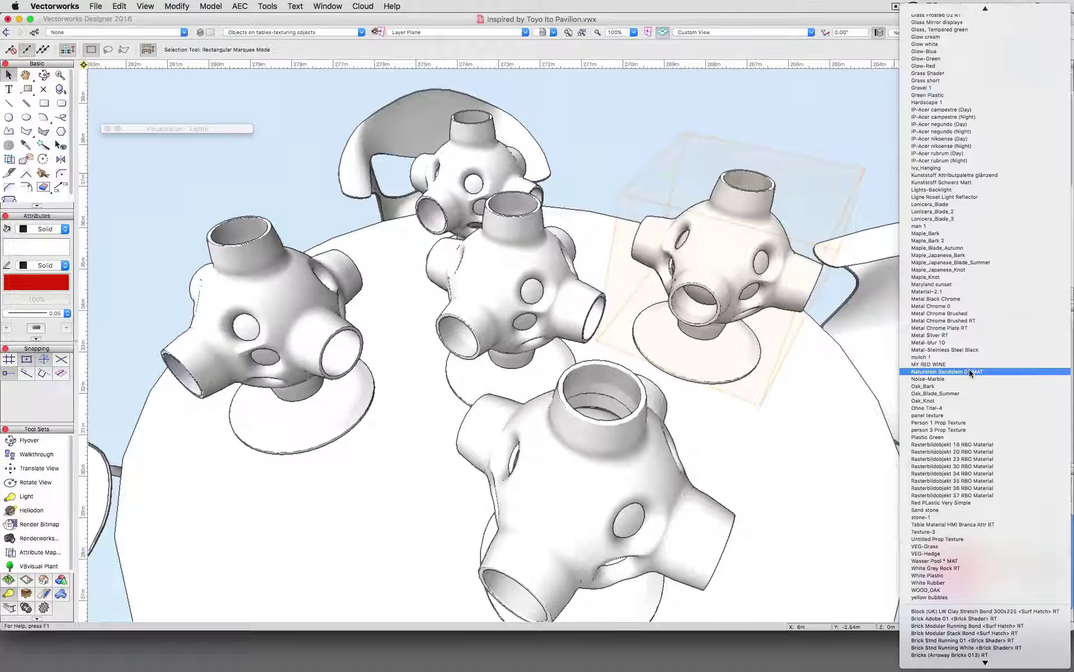
{"action": "left_click", "coordinate": [966, 502]}
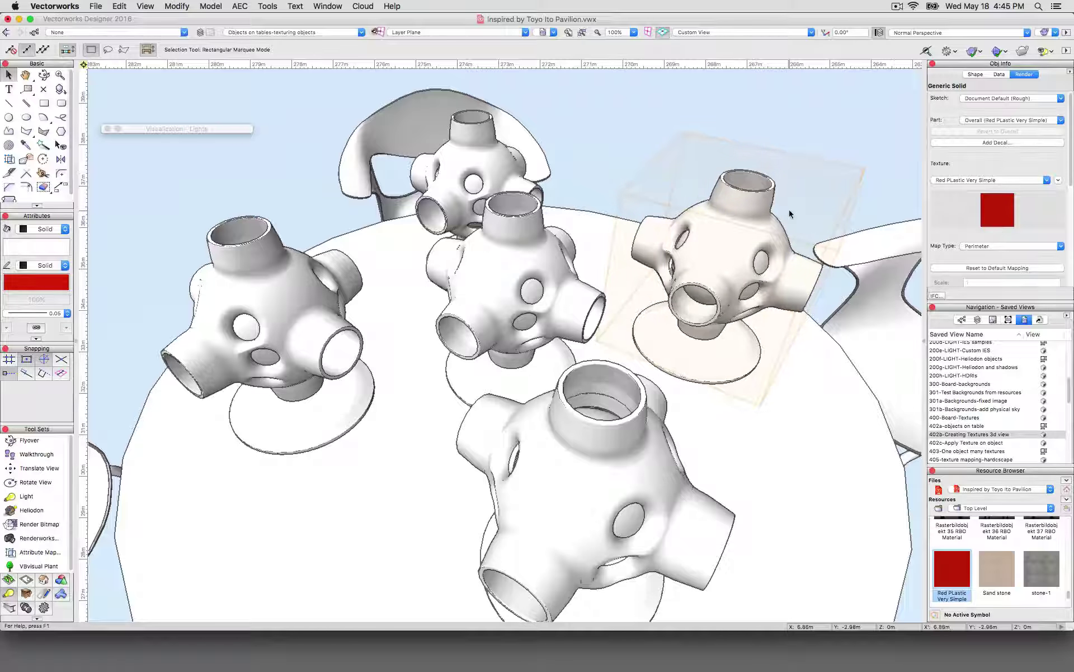
Enable Use Colors in the OpenGL rendering options so textures display in color
{"action": "left_click", "coordinate": [155, 6]}
{"action": "mouse_move", "coordinate": [235, 73]}
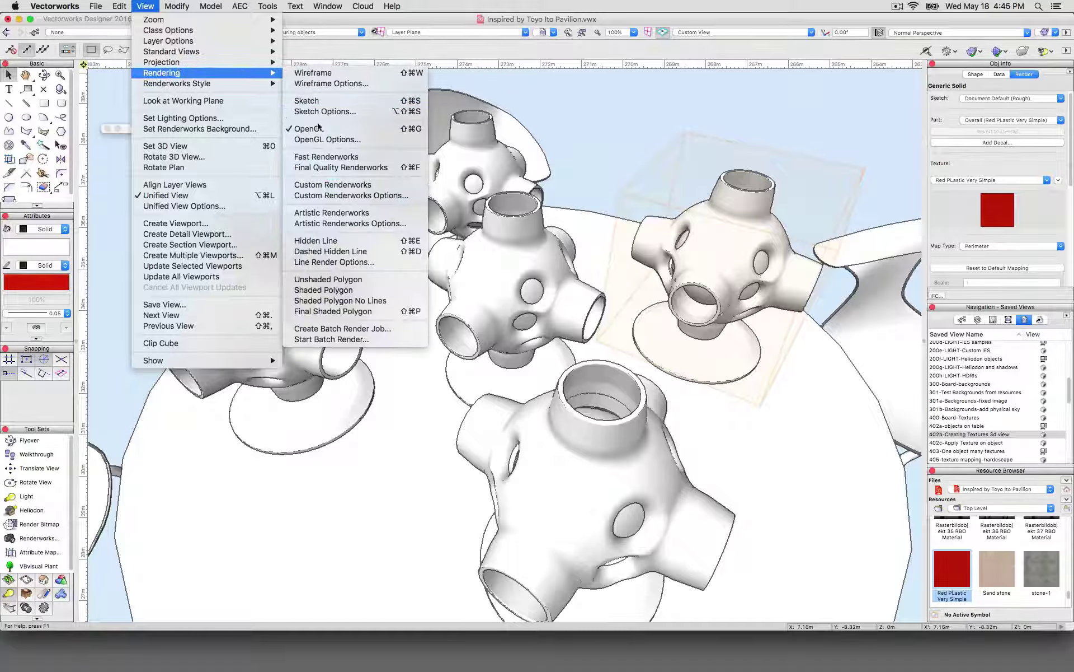
{"action": "left_click", "coordinate": [324, 140]}
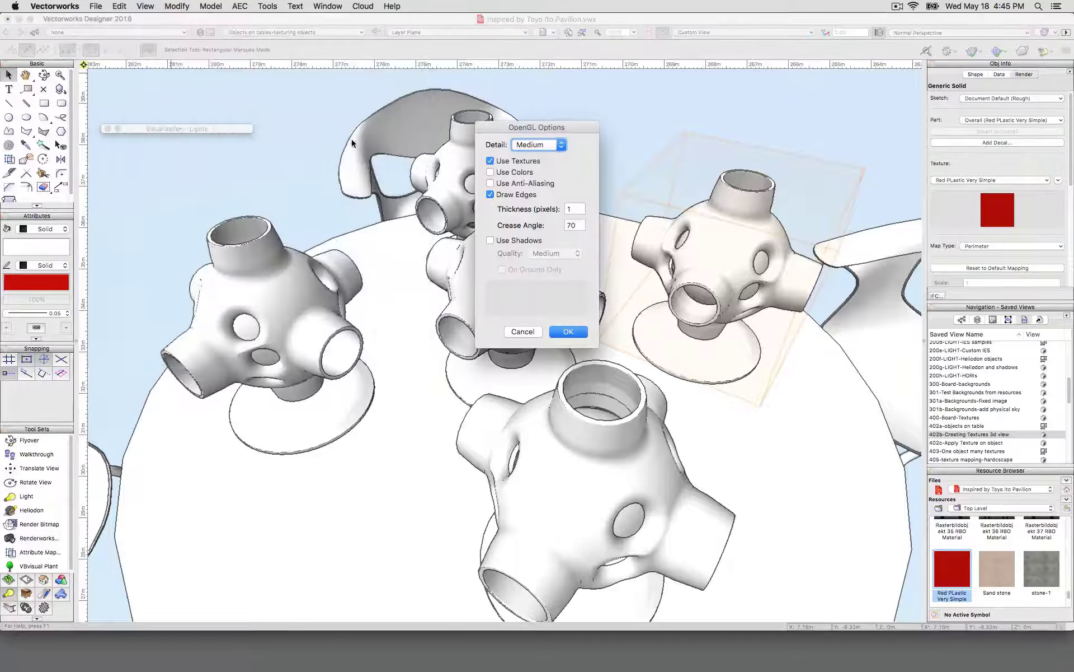
{"action": "left_click", "coordinate": [509, 172]}
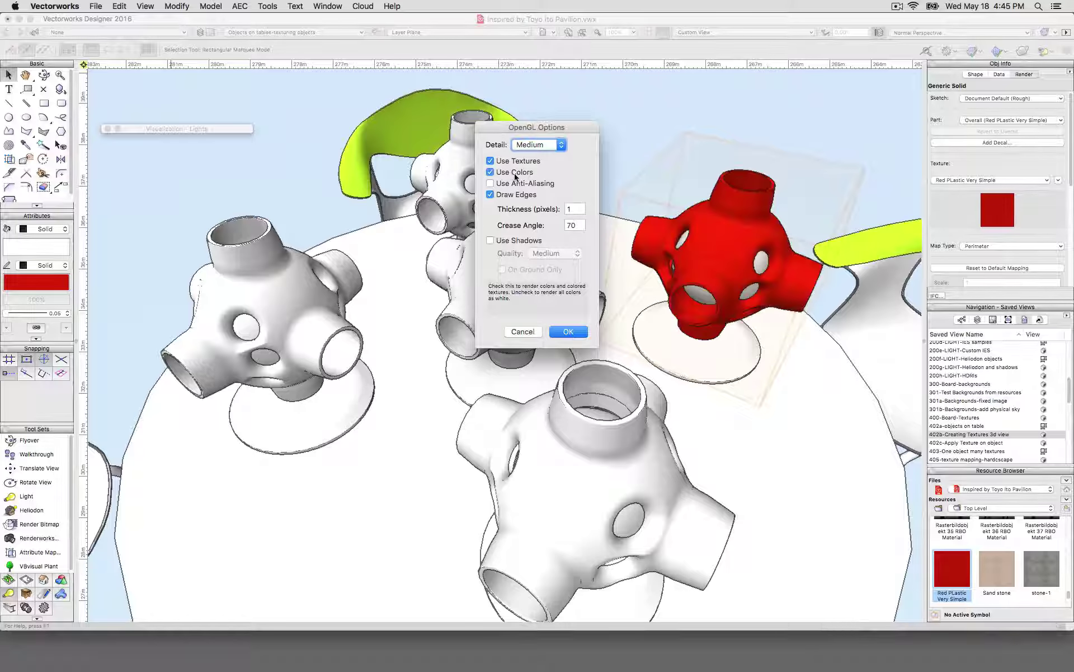
{"action": "left_click", "coordinate": [568, 331]}
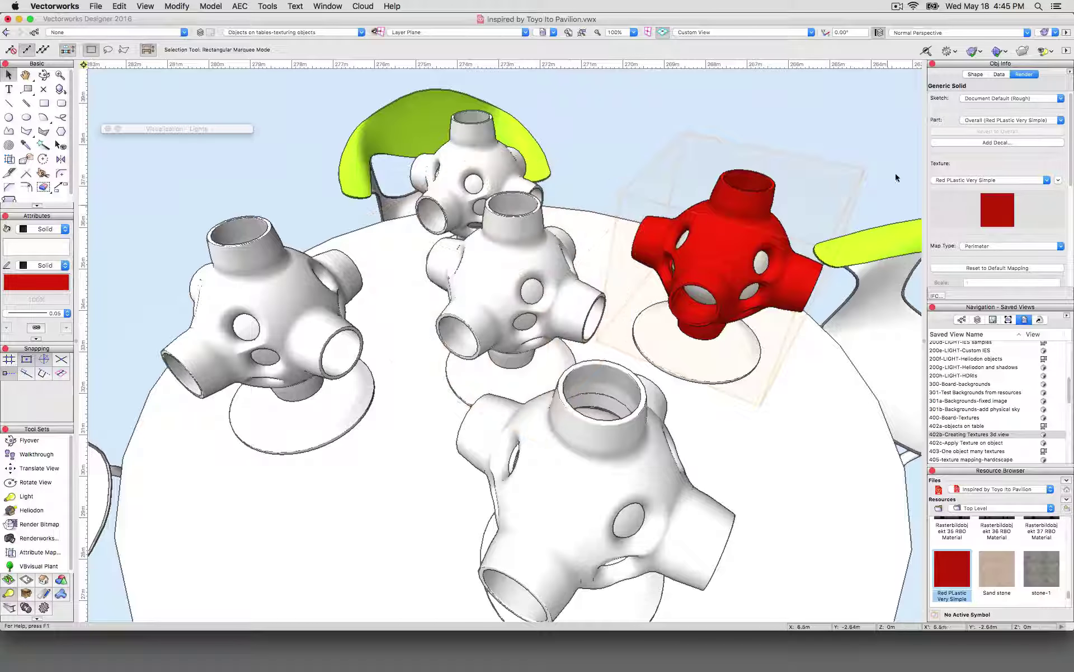
Inspect the red-textured solid up close and reselect it
{"action": "left_click", "coordinate": [872, 154]}
{"action": "scroll", "coordinate": [872, 154], "scroll_direction": "up", "scroll_amount": 5}
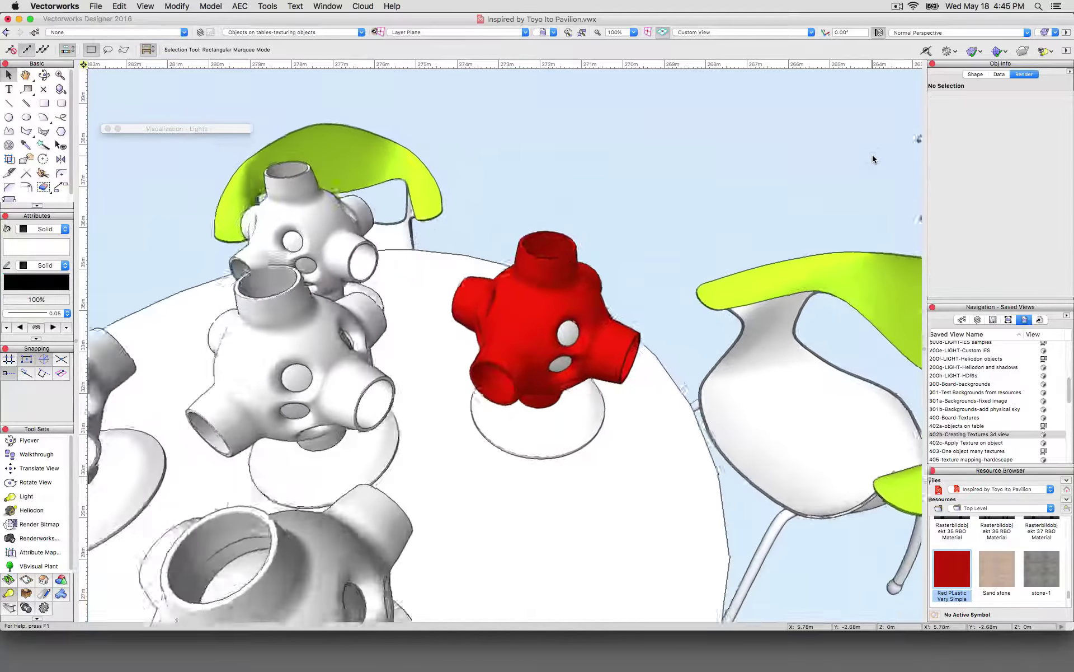
{"action": "left_click", "coordinate": [510, 180]}
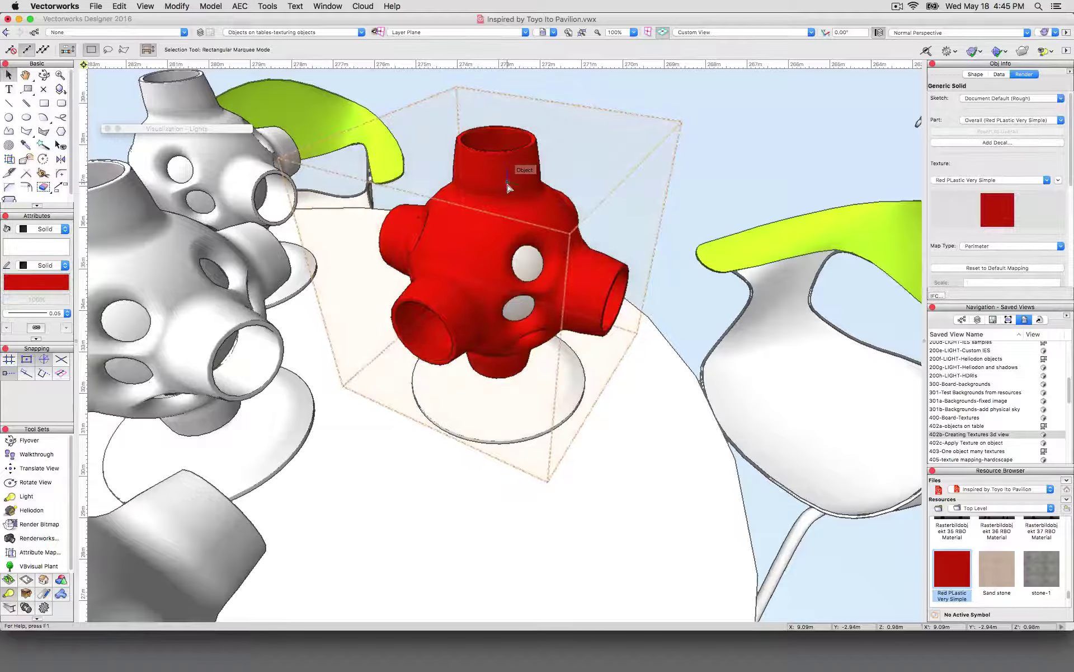
Render the view of the red solid in Fast Renderworks and switch it back to OpenGL
{"action": "scroll", "coordinate": [508, 188], "scroll_direction": "up", "scroll_amount": 2}
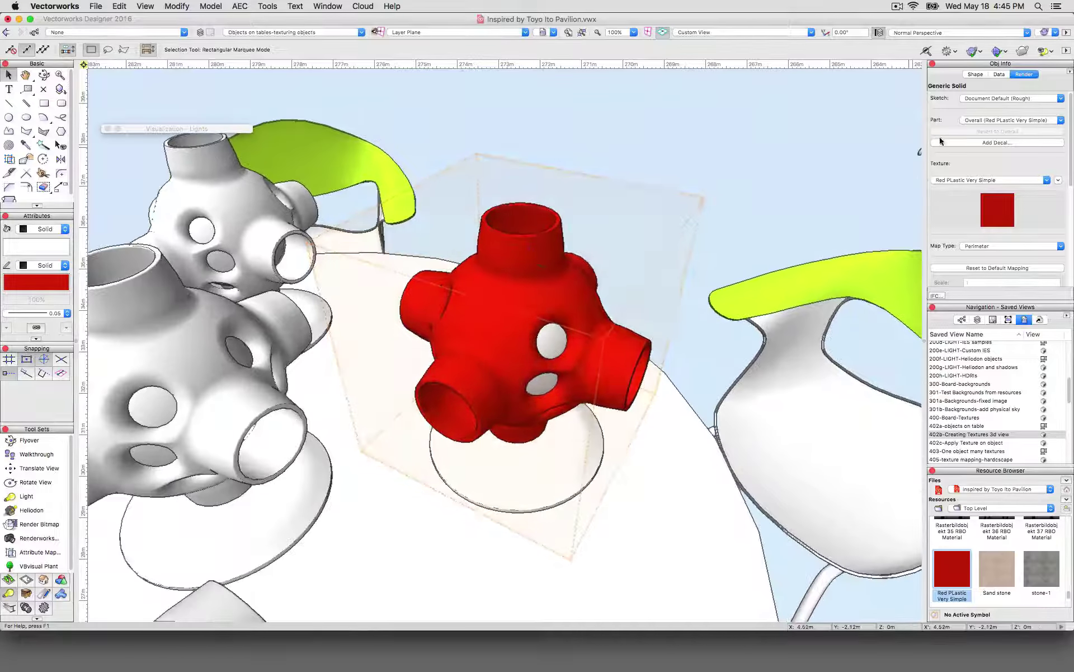
{"action": "left_click", "coordinate": [1046, 32]}
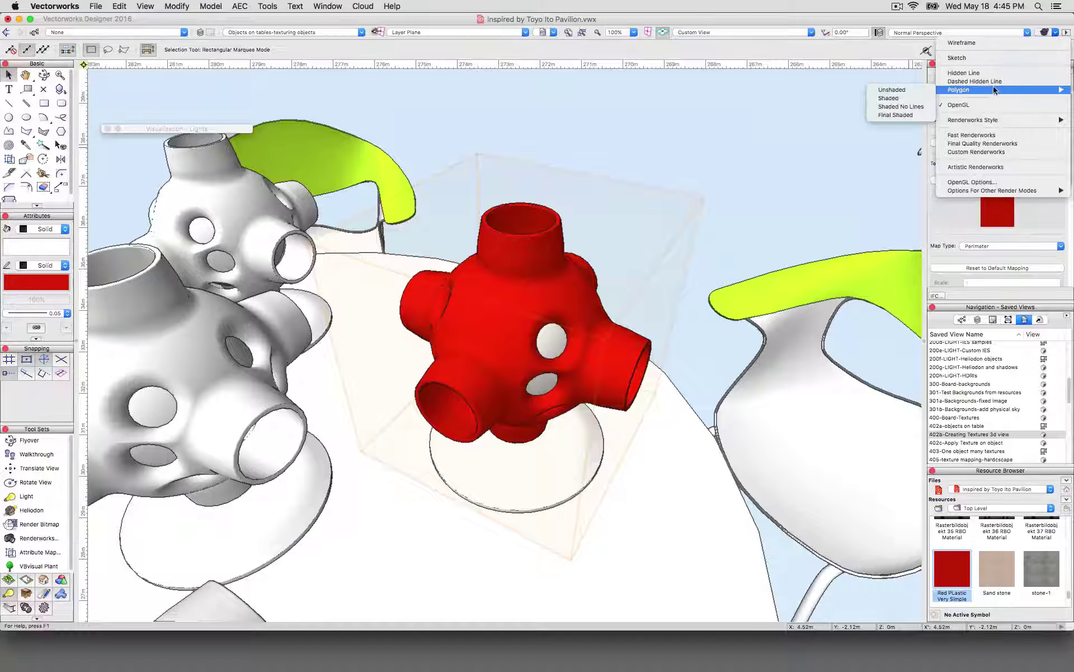
{"action": "left_click", "coordinate": [976, 134]}
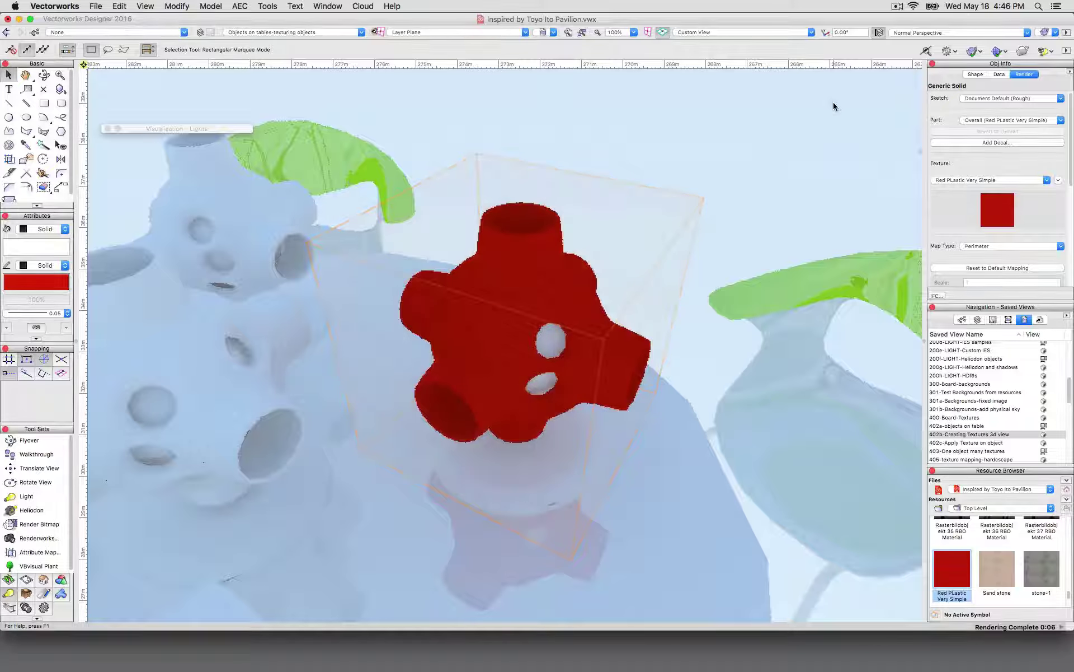
{"action": "key", "text": "super+shift+g"}
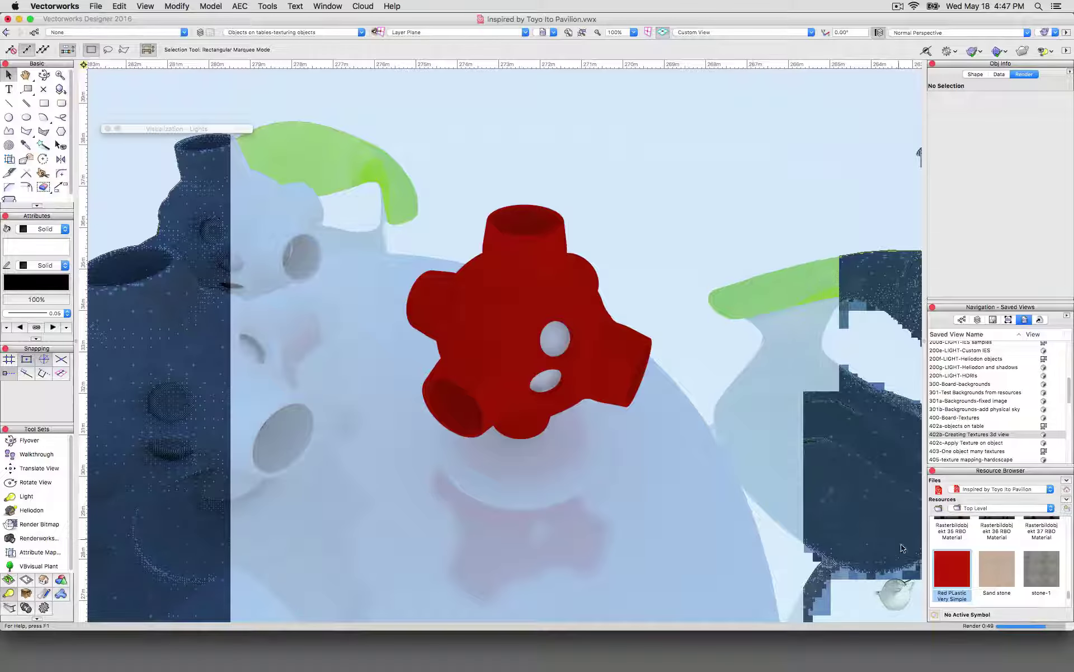
Edit the Red PLastic Very Simple texture and set its reflectivity shader to Plastic
{"action": "right_click", "coordinate": [949, 552]}
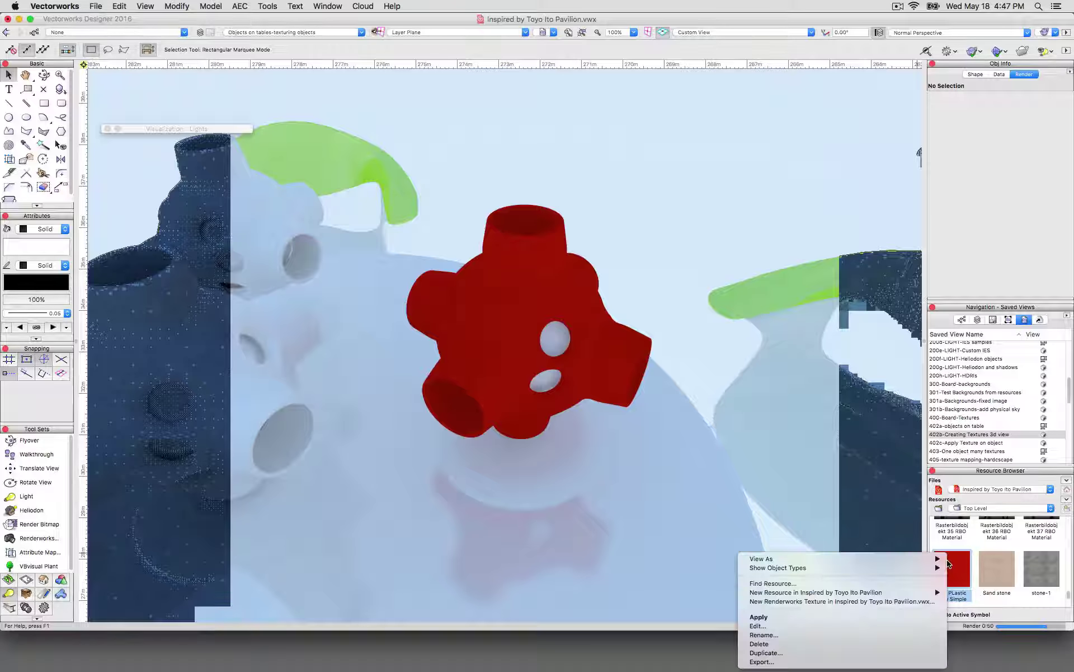
{"action": "left_click", "coordinate": [818, 627]}
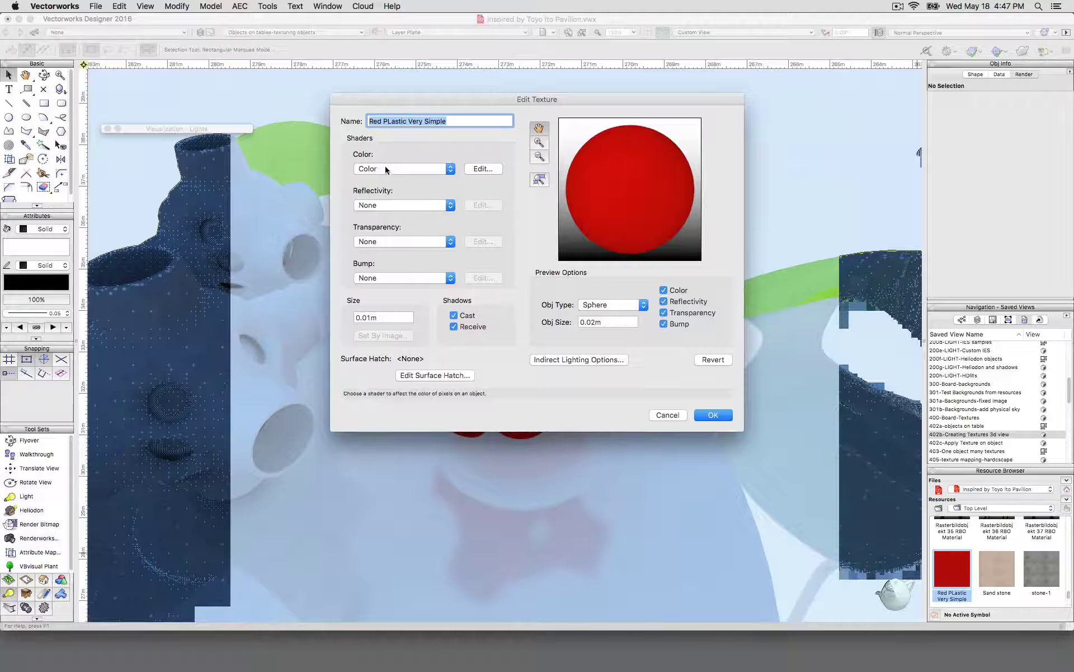
{"action": "left_click", "coordinate": [380, 206]}
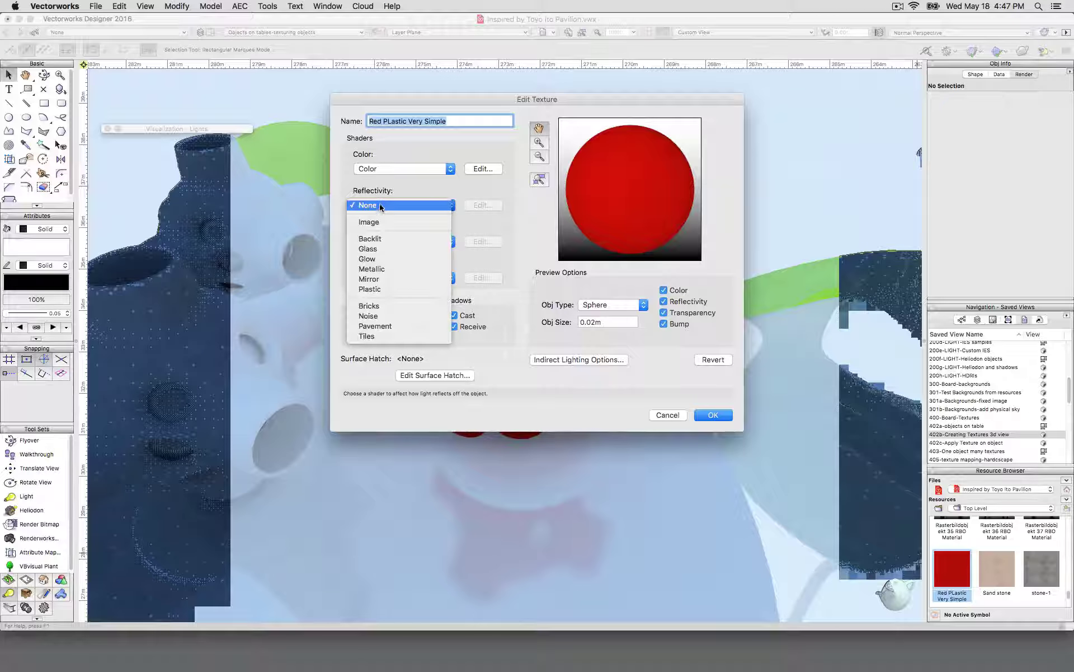
{"action": "left_click", "coordinate": [391, 289]}
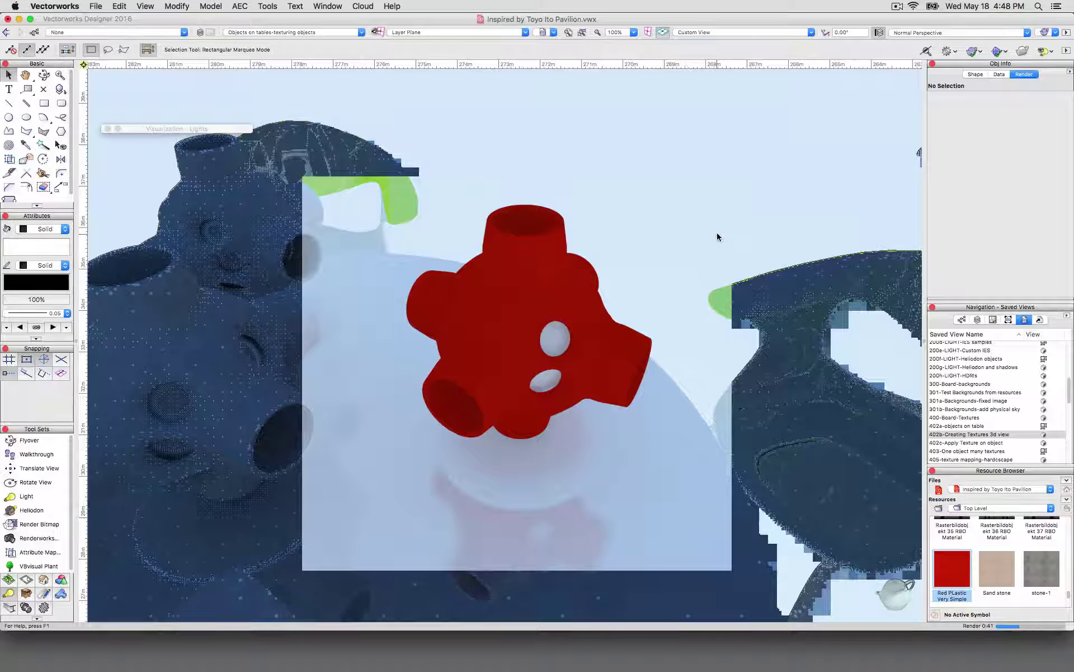
Reopen the Red PLastic Very Simple texture, change its reflectivity shader to Mirror and shift the preview sphere slightly
{"action": "right_click", "coordinate": [958, 555]}
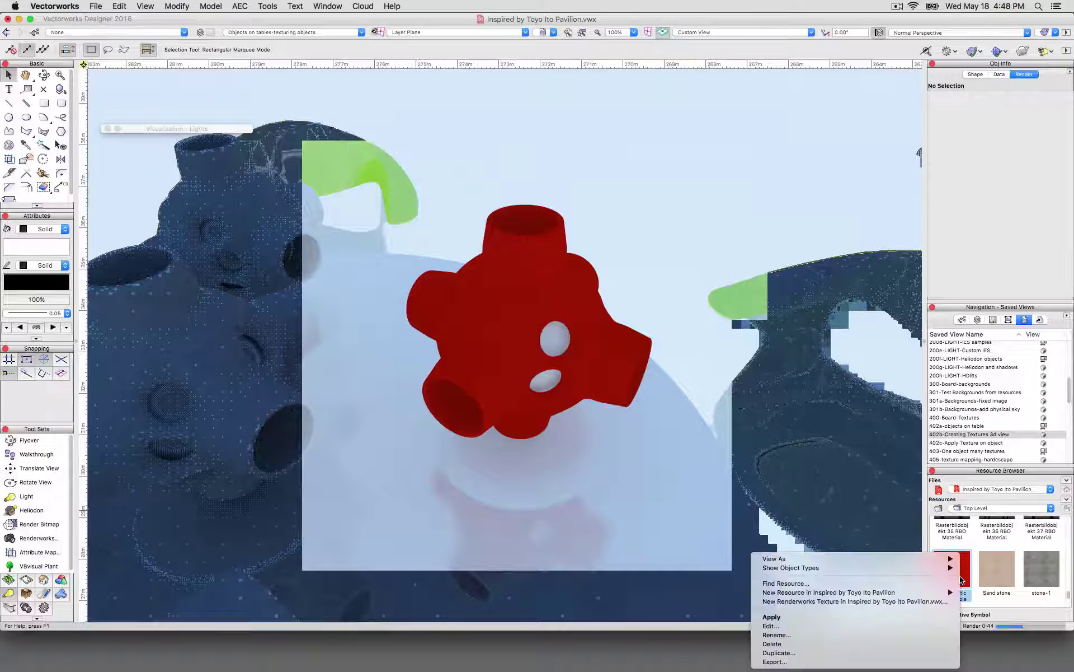
{"action": "left_click", "coordinate": [853, 617]}
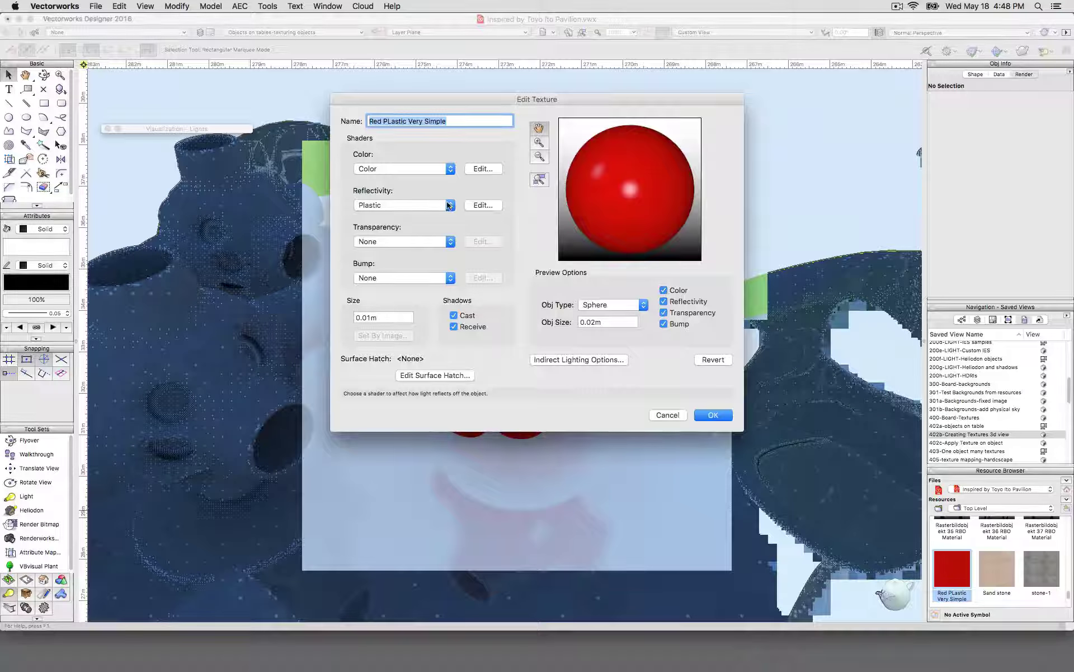
{"action": "left_click", "coordinate": [427, 206]}
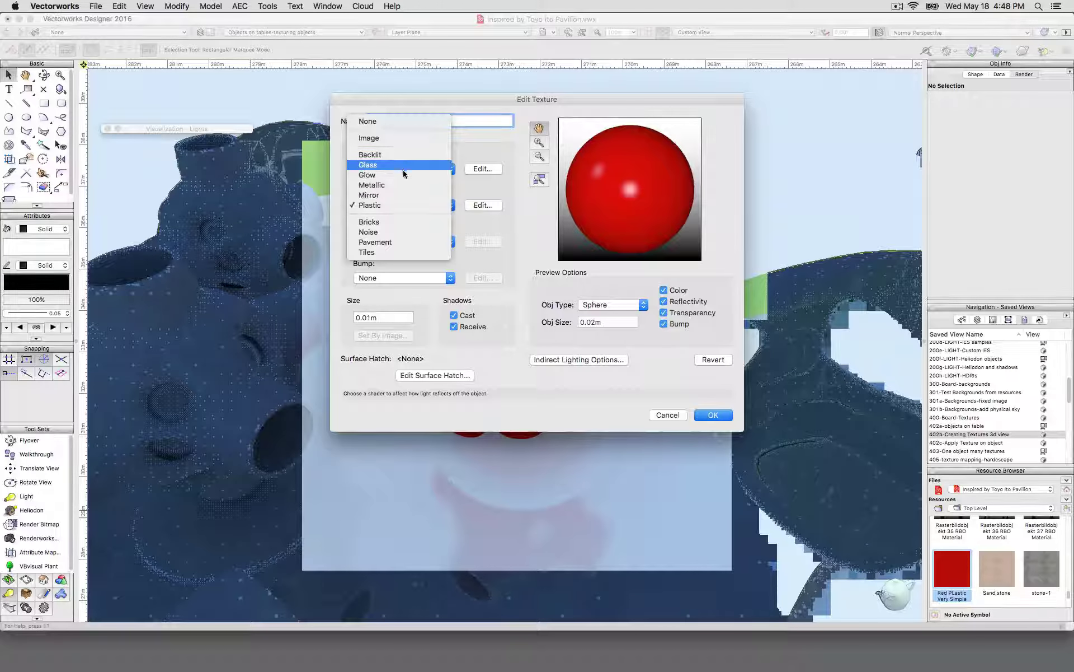
{"action": "left_click", "coordinate": [377, 146]}
{"action": "left_click", "coordinate": [379, 204]}
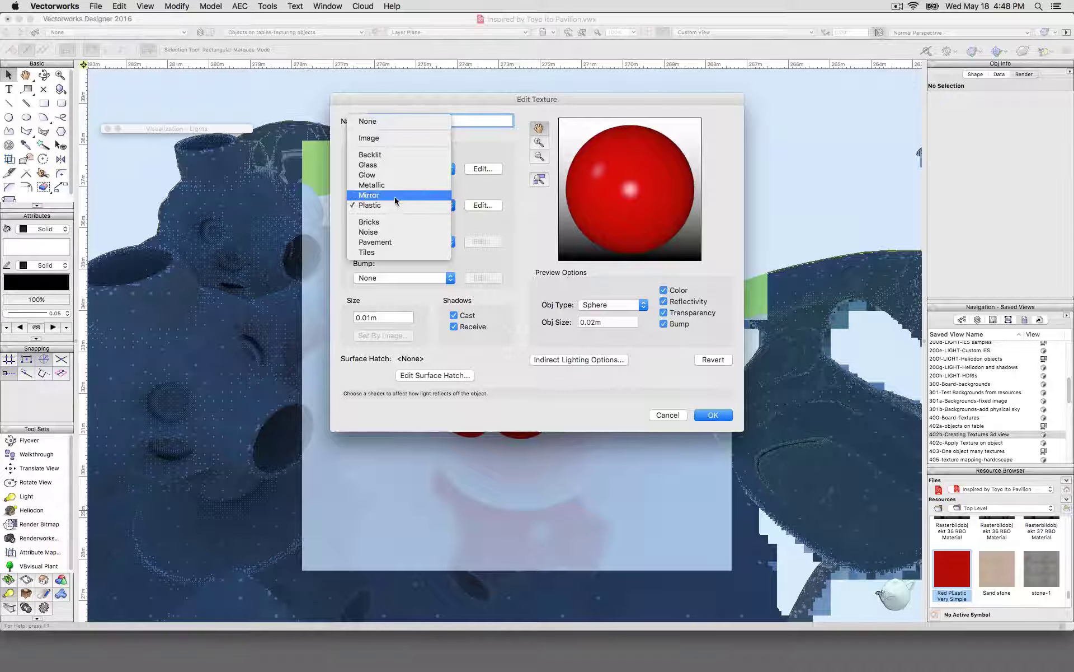
{"action": "left_click", "coordinate": [390, 197]}
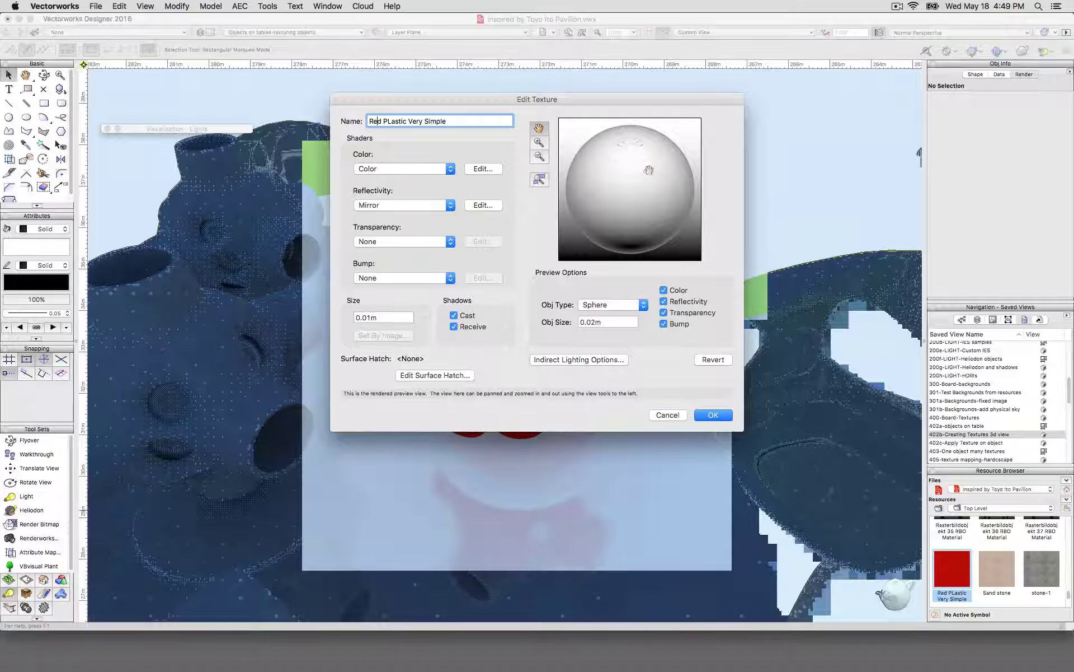
{"action": "left_click_drag", "start_coordinate": [636, 197], "coordinate": [643, 194]}
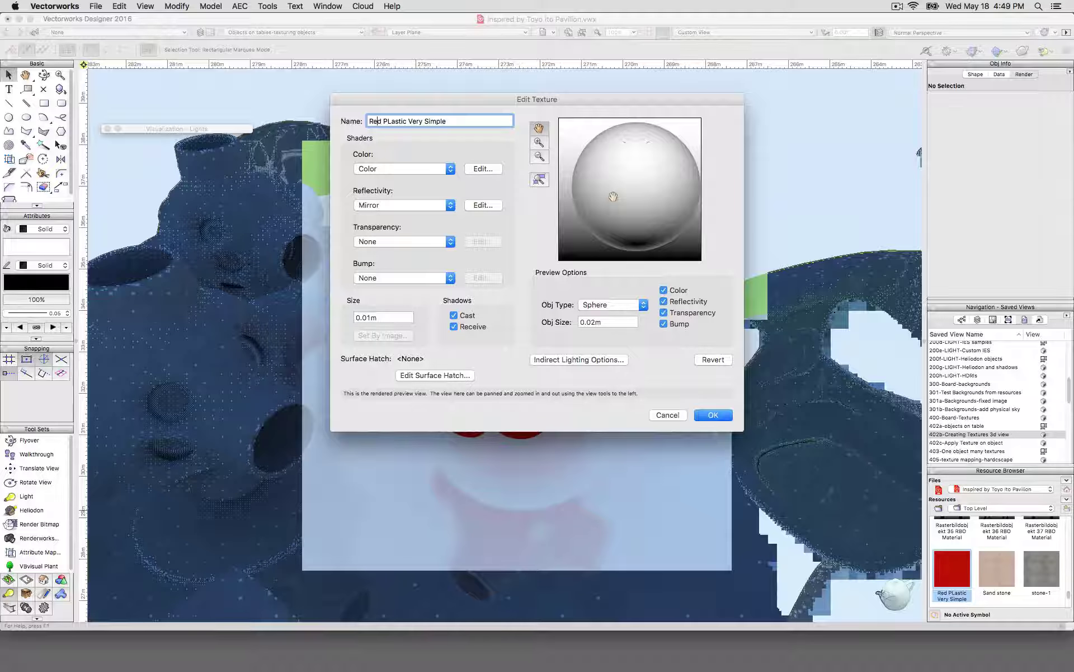
Set the mirror shader's reflection to 60%, keeping its color and blurriness, and save the texture
{"action": "left_click", "coordinate": [483, 205]}
{"action": "double_click", "coordinate": [539, 188]}
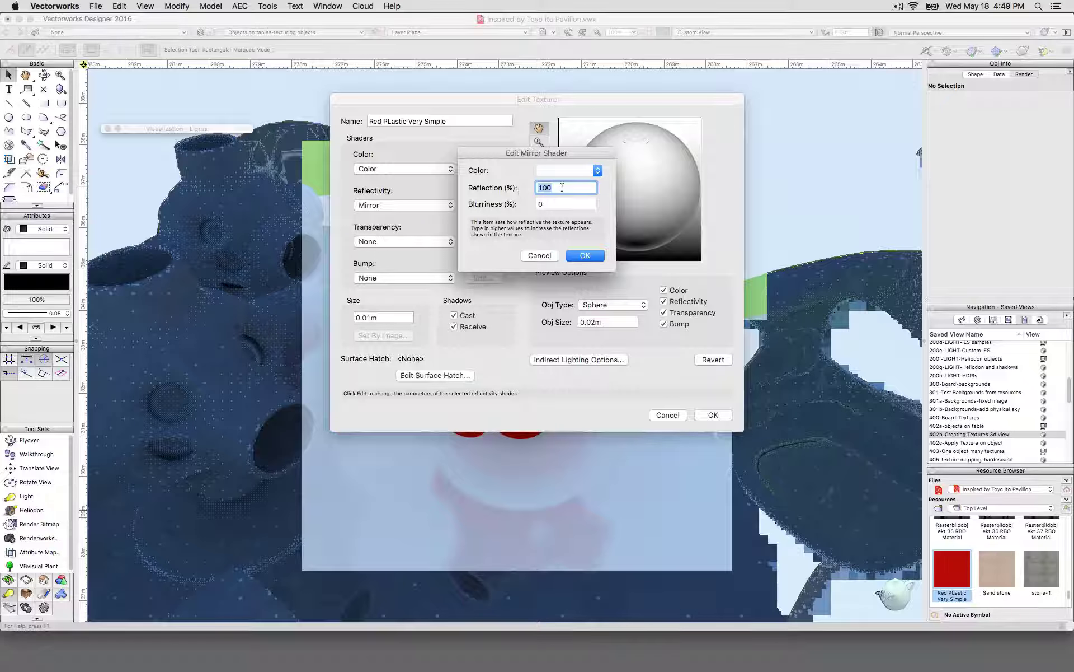
{"action": "type", "text": "601"}
{"action": "key", "text": "BackSpace"}
{"action": "left_click", "coordinate": [563, 170]}
{"action": "left_click", "coordinate": [566, 169]}
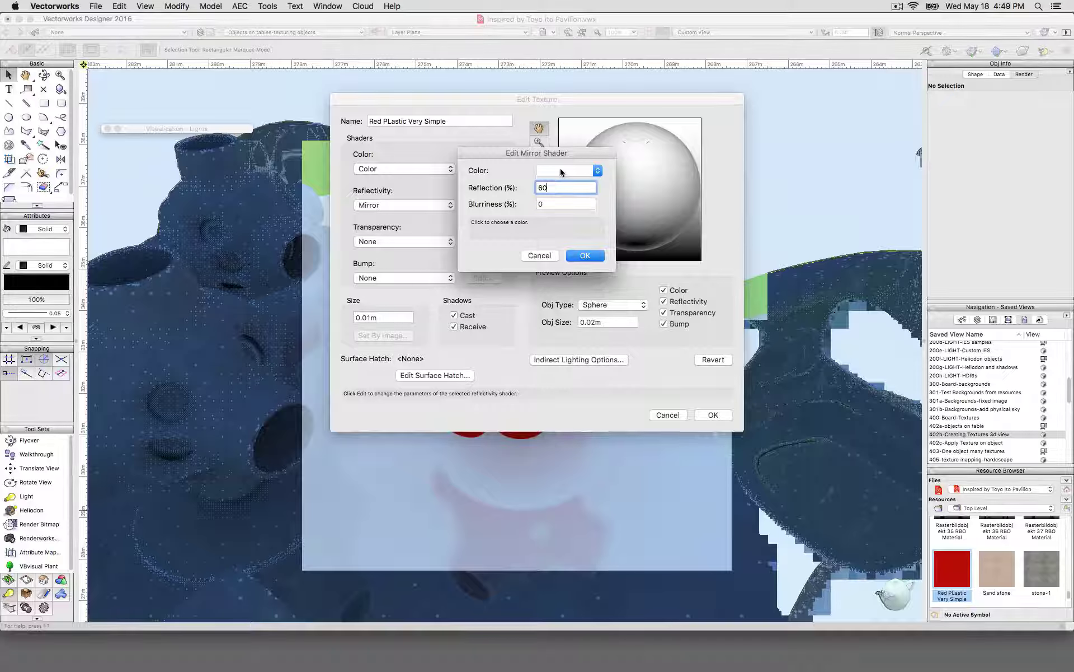
{"action": "left_click", "coordinate": [561, 170]}
{"action": "left_click", "coordinate": [553, 169]}
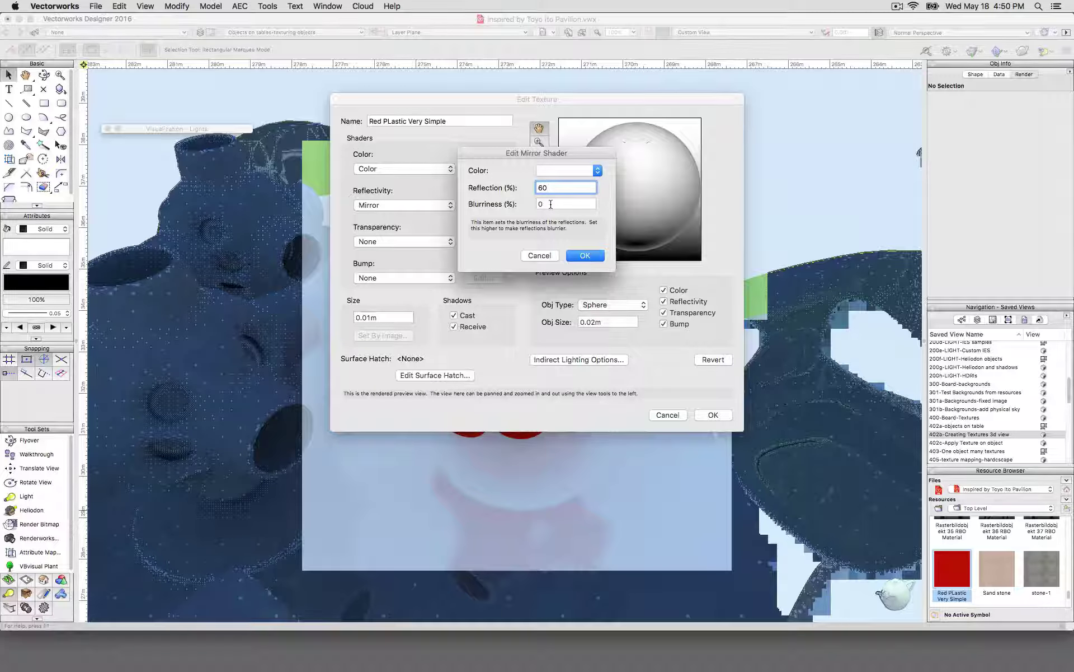
{"action": "left_click", "coordinate": [584, 255]}
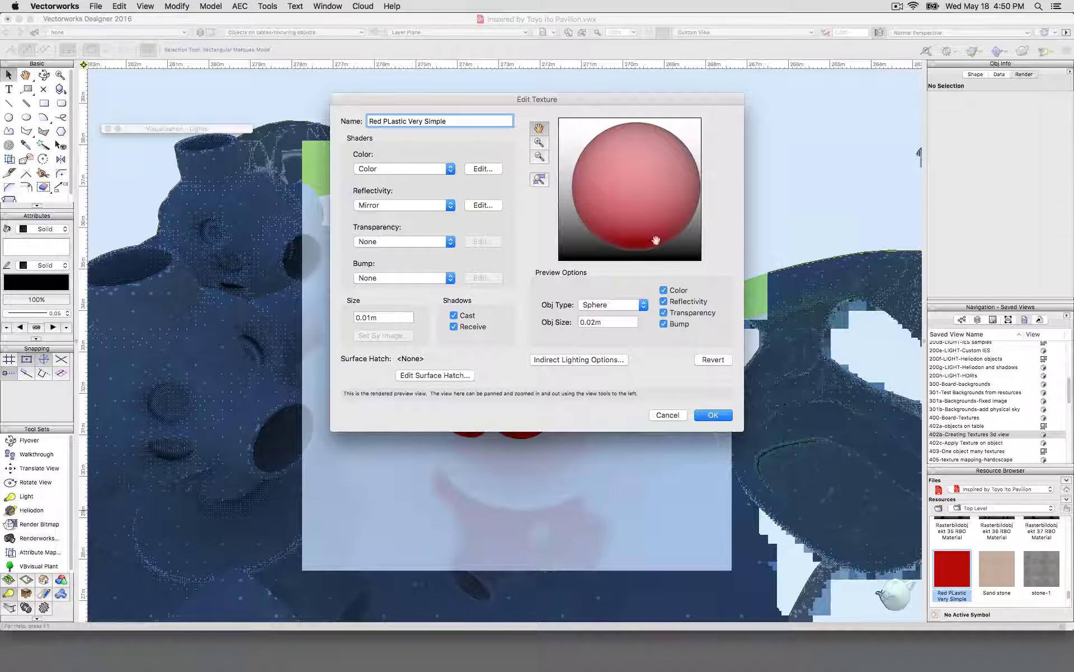
{"action": "left_click", "coordinate": [714, 415]}
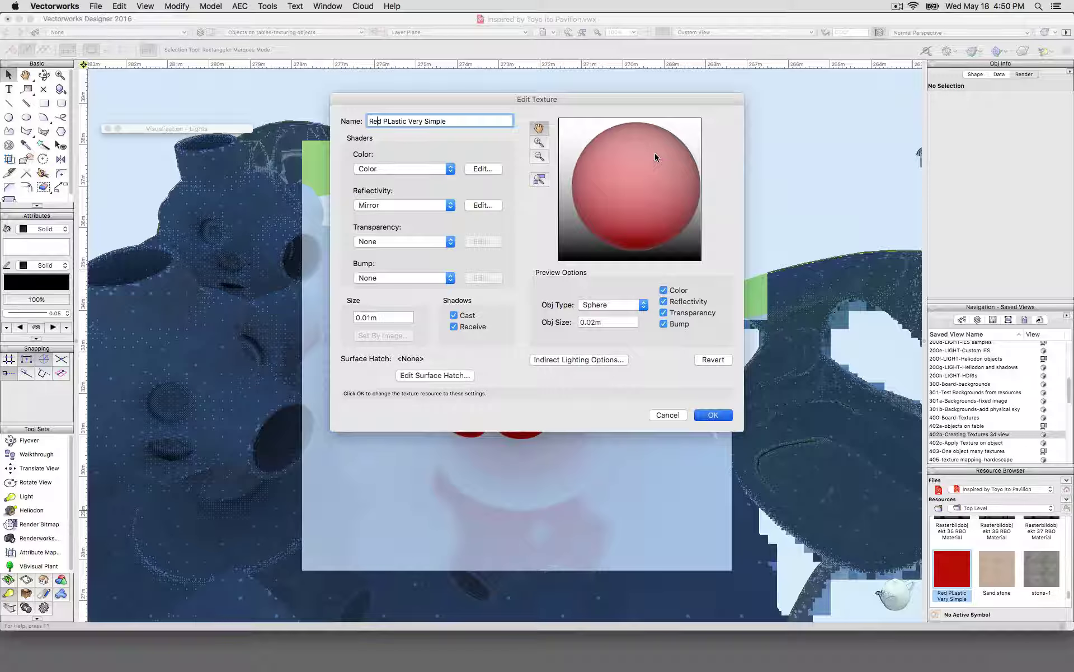
{"action": "key", "text": "Return"}
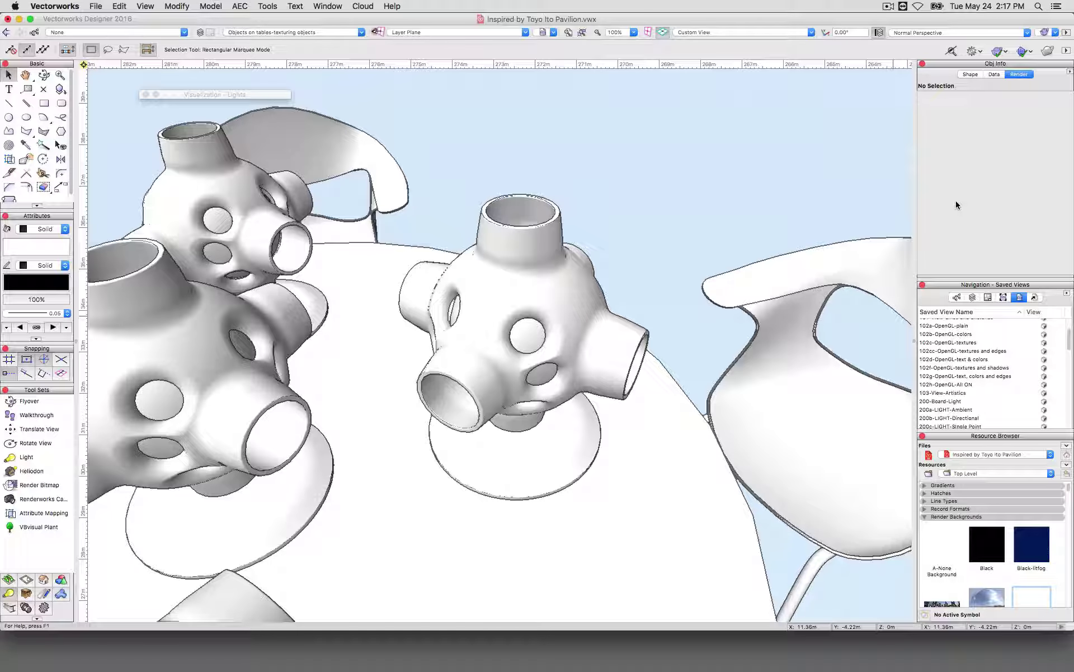
Render the scene in Fast Renderworks and with the Environment Reflection Renderworks style
{"action": "left_click", "coordinate": [1042, 35]}
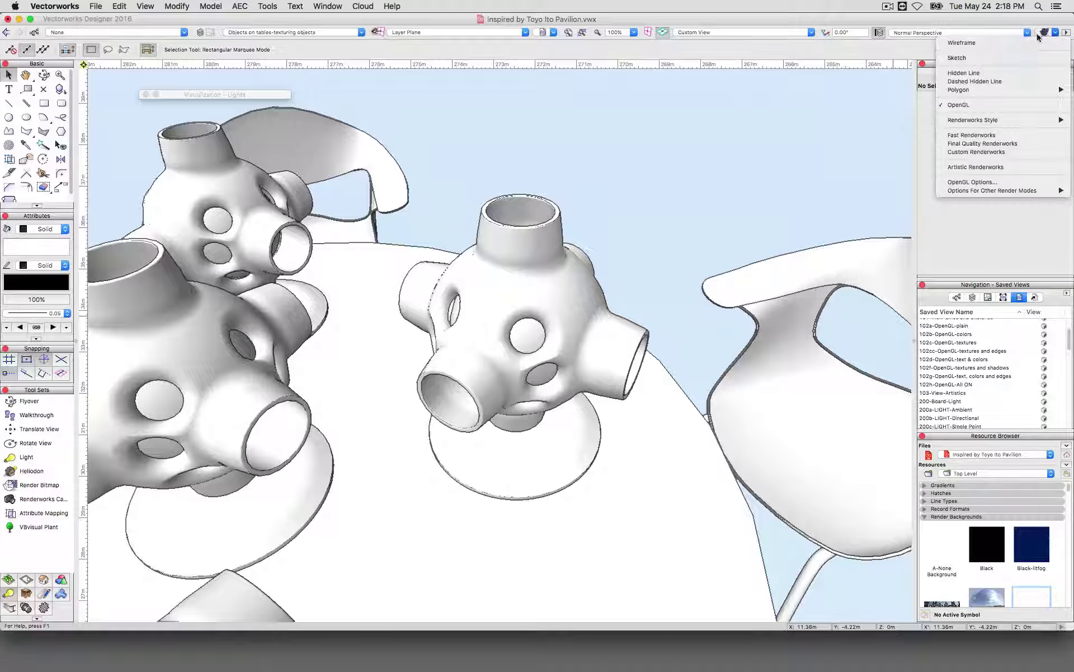
{"action": "left_click", "coordinate": [993, 135]}
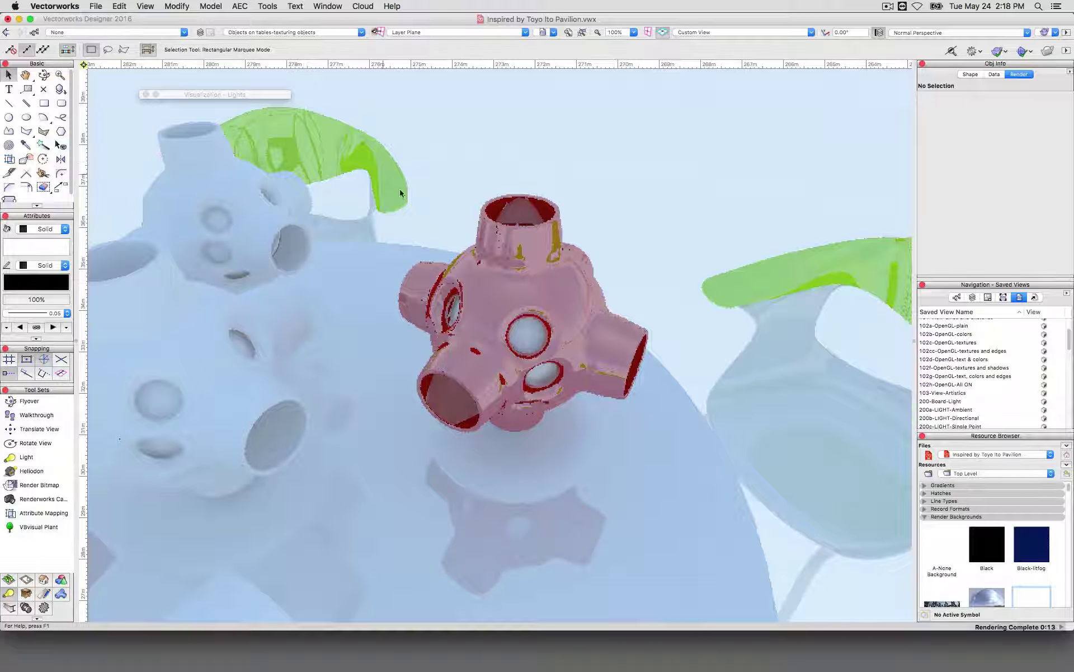
{"action": "left_click", "coordinate": [1044, 32]}
{"action": "mouse_move", "coordinate": [986, 119]}
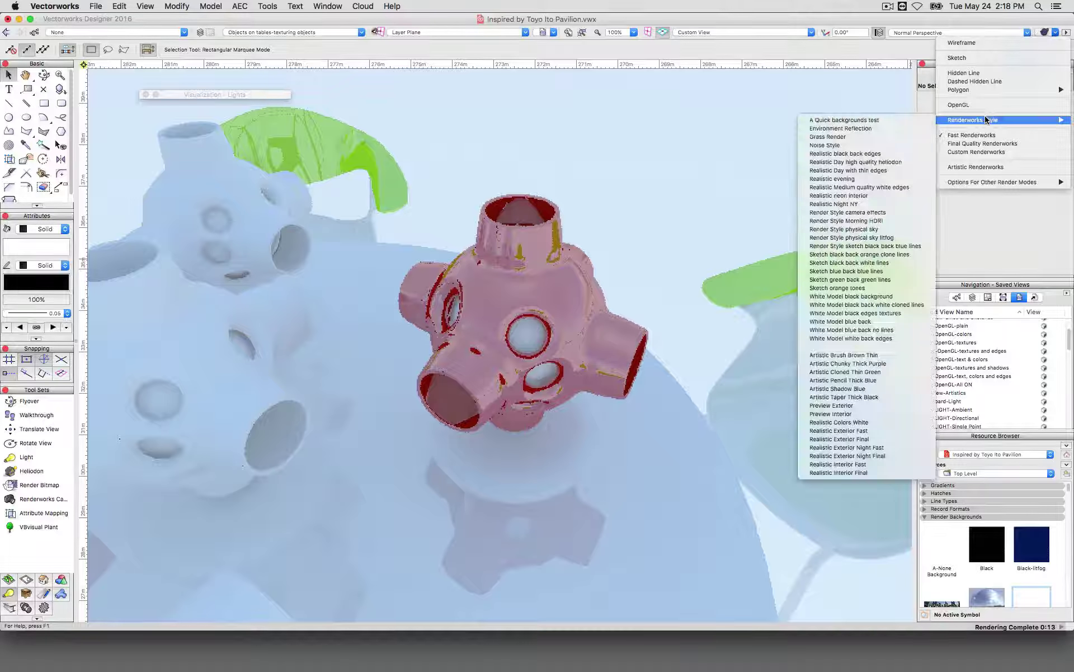
{"action": "left_click", "coordinate": [885, 126]}
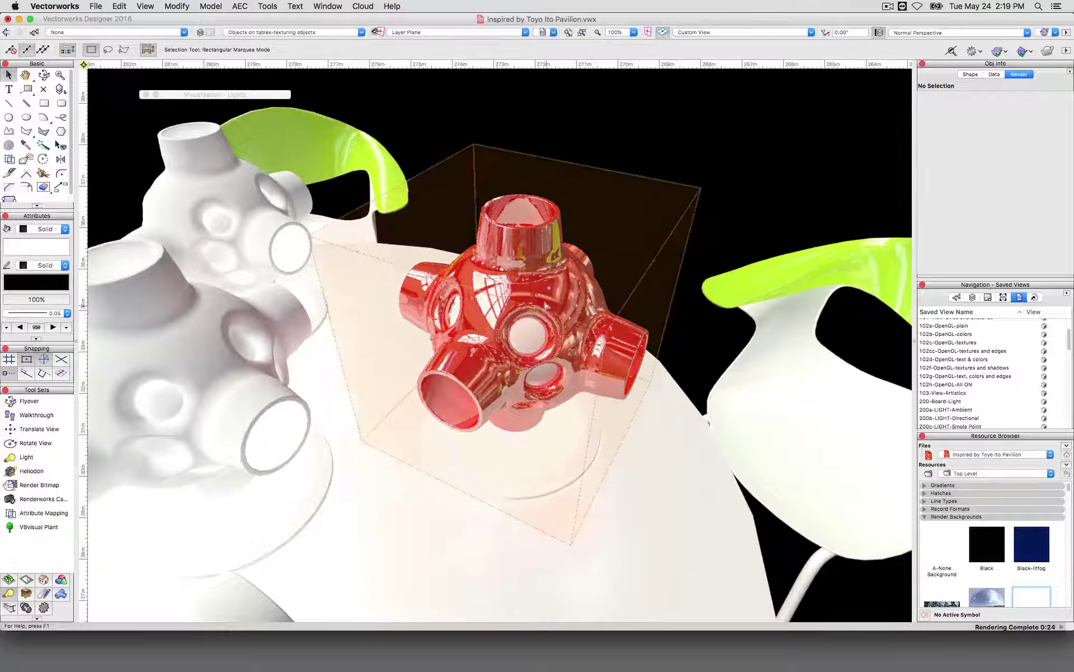
Select the inner solid with the round base inside the red object and give it a solid grey fill
{"action": "left_click", "coordinate": [528, 335]}
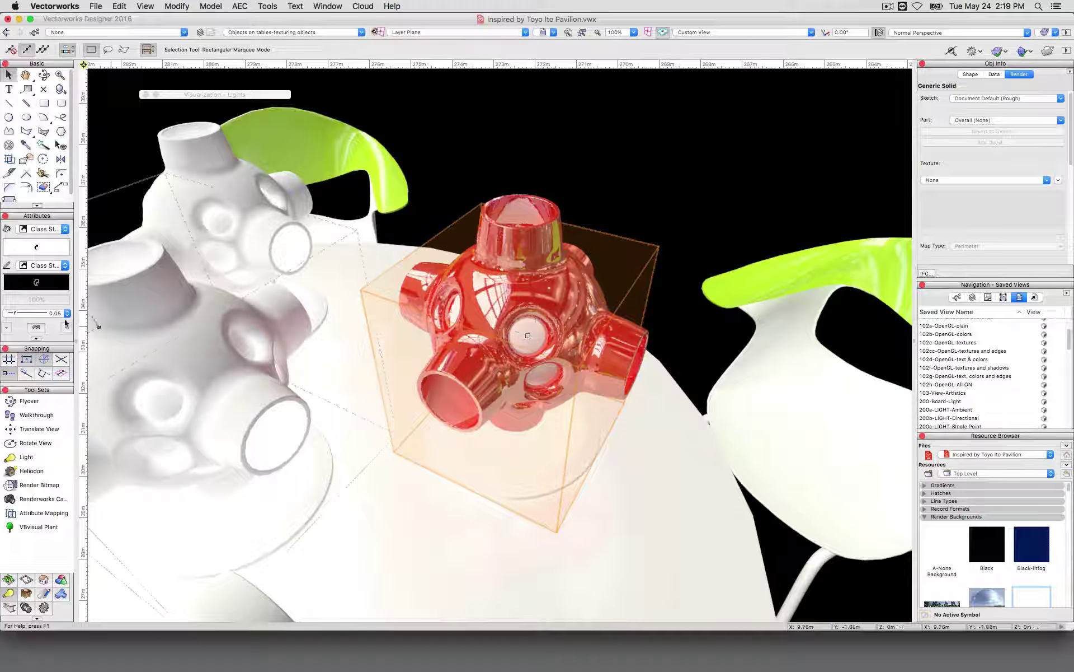
{"action": "left_click", "coordinate": [47, 253]}
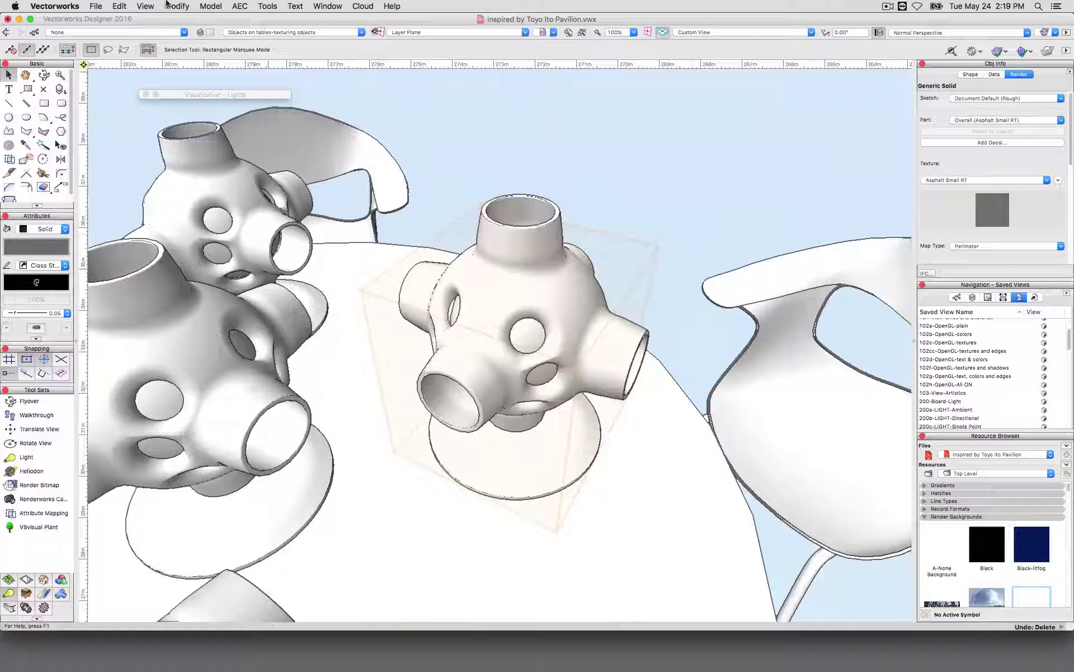
Enable Use Textures and Use Colors in the OpenGL rendering options
{"action": "left_click", "coordinate": [147, 7]}
{"action": "mouse_move", "coordinate": [188, 75]}
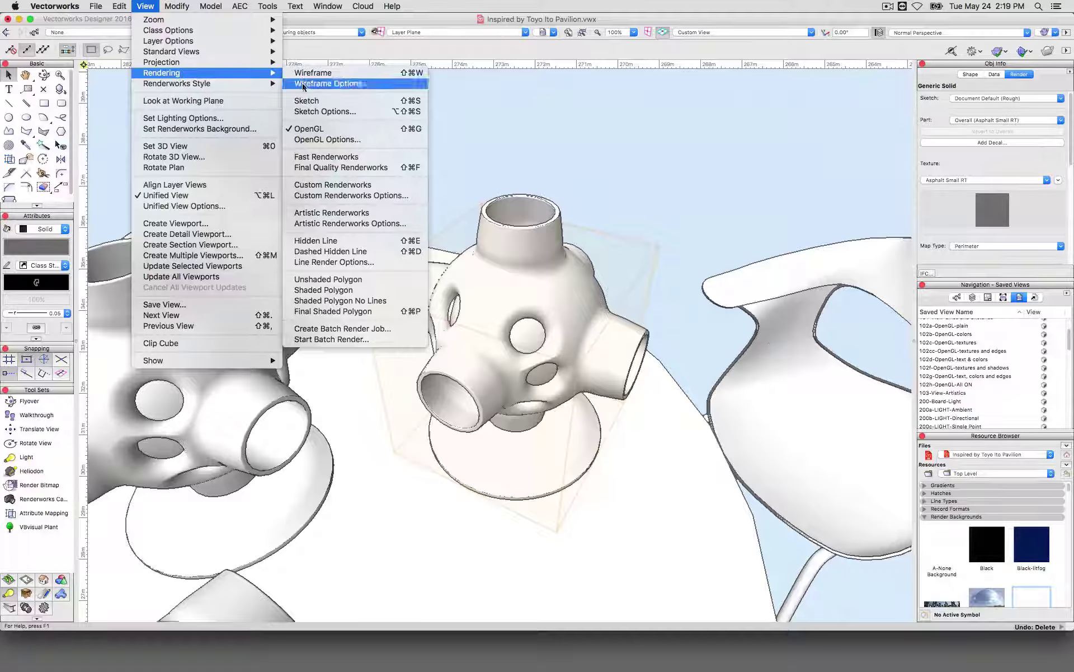
{"action": "left_click", "coordinate": [327, 139]}
{"action": "left_click", "coordinate": [529, 176]}
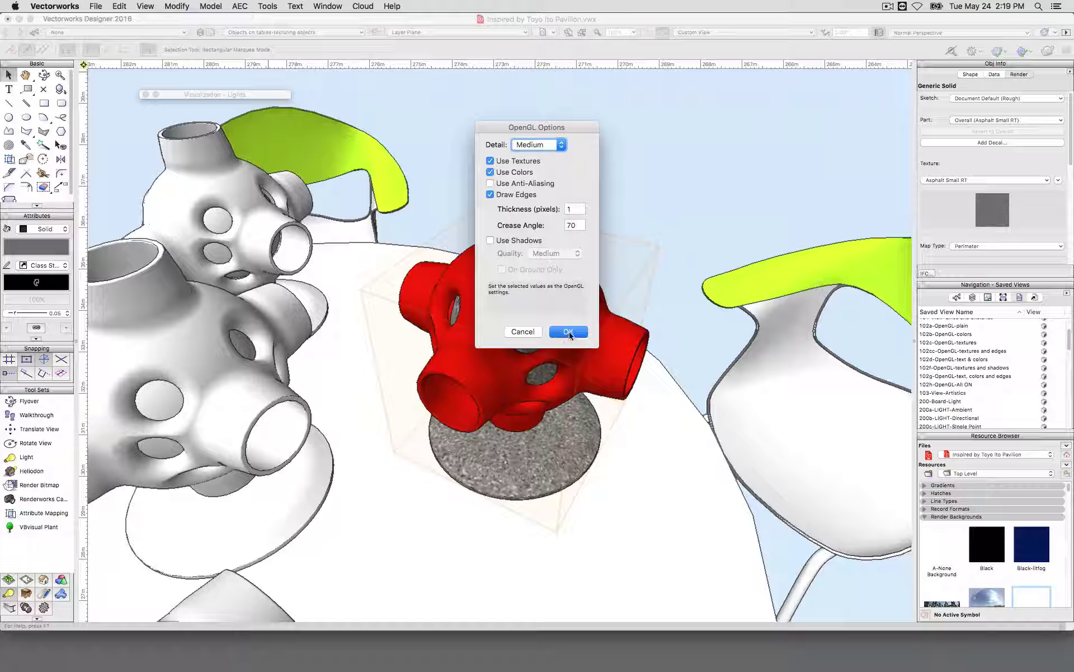
{"action": "left_click", "coordinate": [575, 332]}
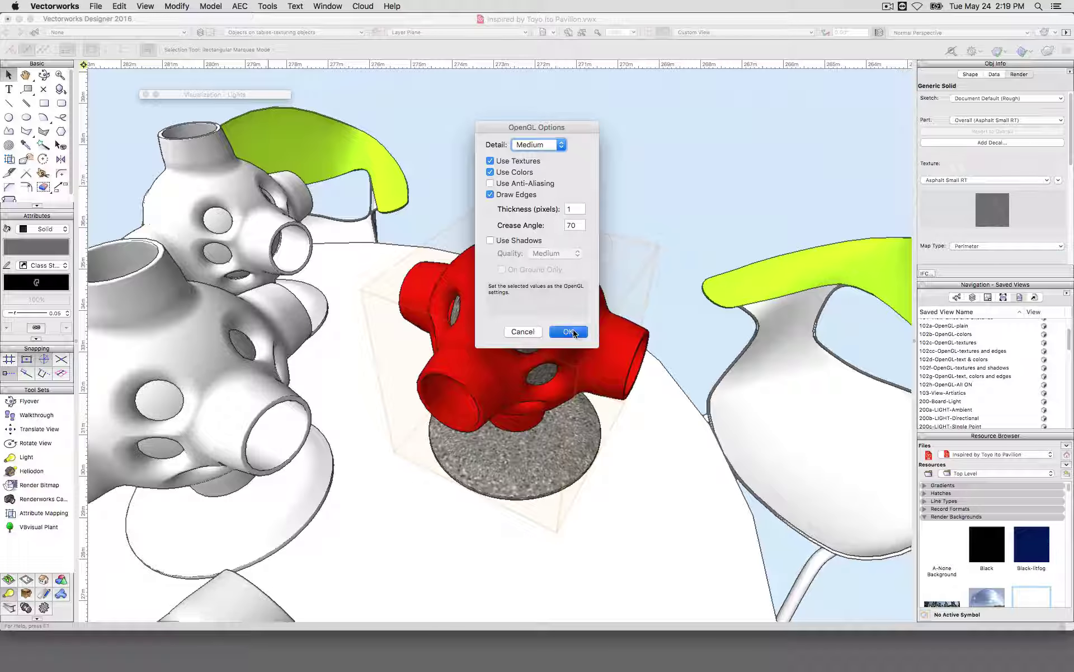
Set the inner solid's texture to None and return the selection to the red solid
{"action": "left_click", "coordinate": [1031, 180]}
{"action": "left_click", "coordinate": [944, 192]}
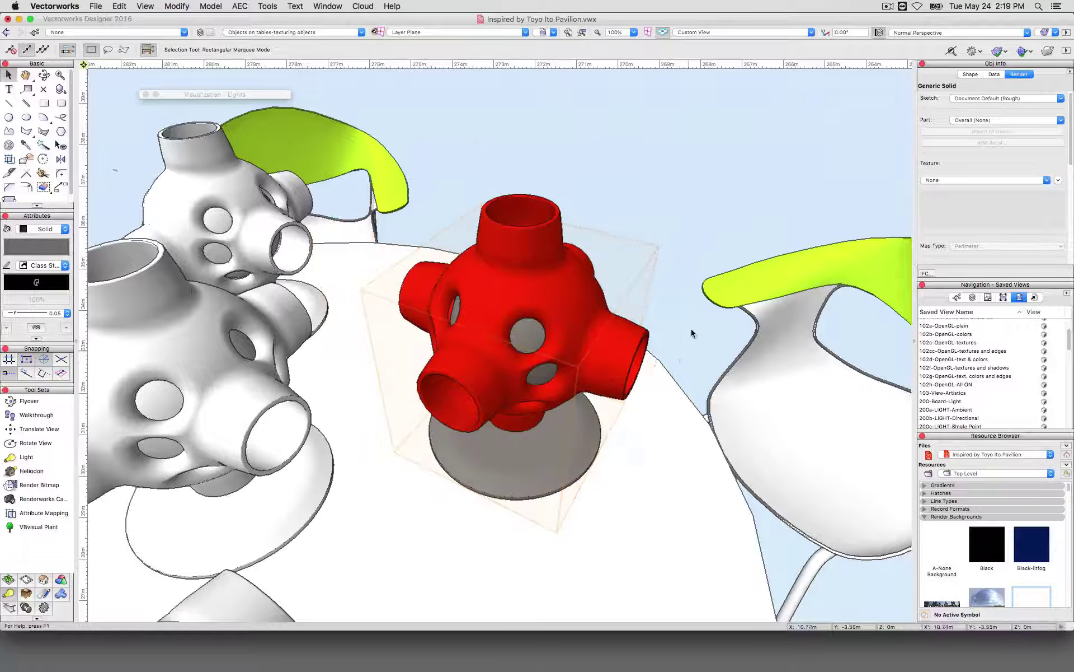
{"action": "key", "text": "super+z"}
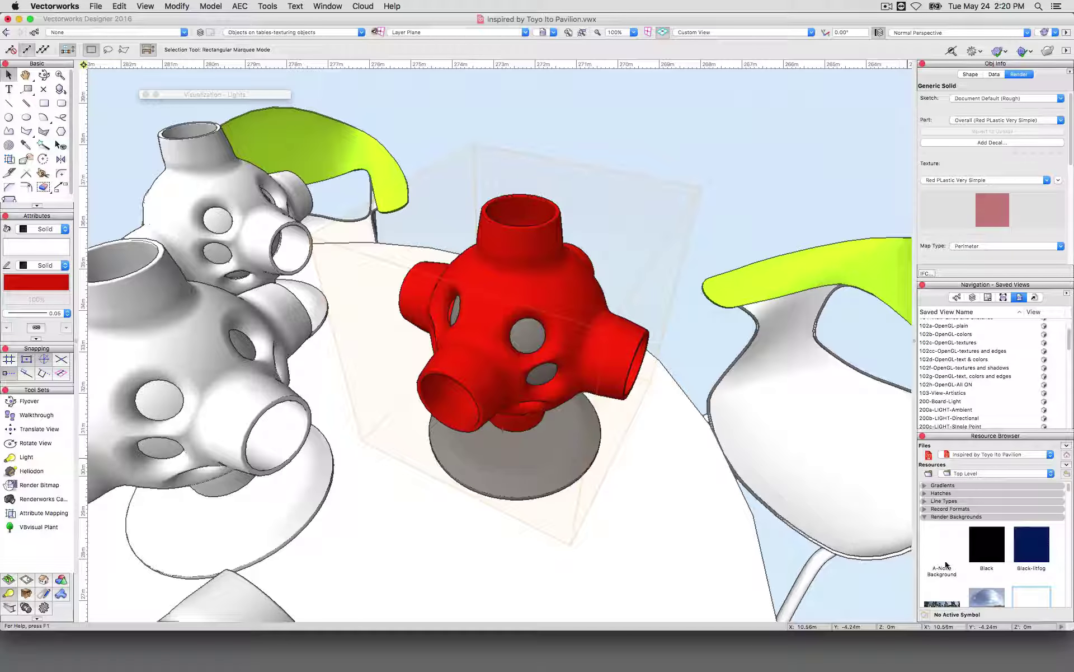
Find the Red PLastic Very Simple texture among the document's resources, open it for editing and set its reflectivity shader to None
{"action": "scroll", "coordinate": [945, 562], "scroll_direction": "down", "scroll_amount": 5}
{"action": "scroll", "coordinate": [946, 561], "scroll_direction": "down", "scroll_amount": 6}
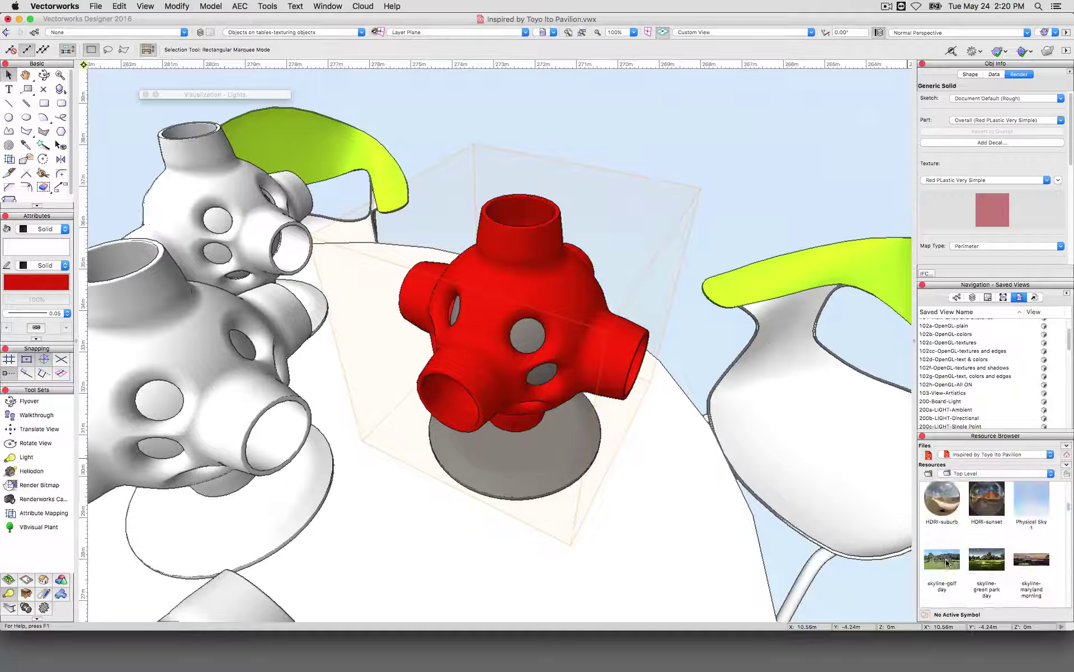
{"action": "scroll", "coordinate": [945, 563], "scroll_direction": "up", "scroll_amount": 5}
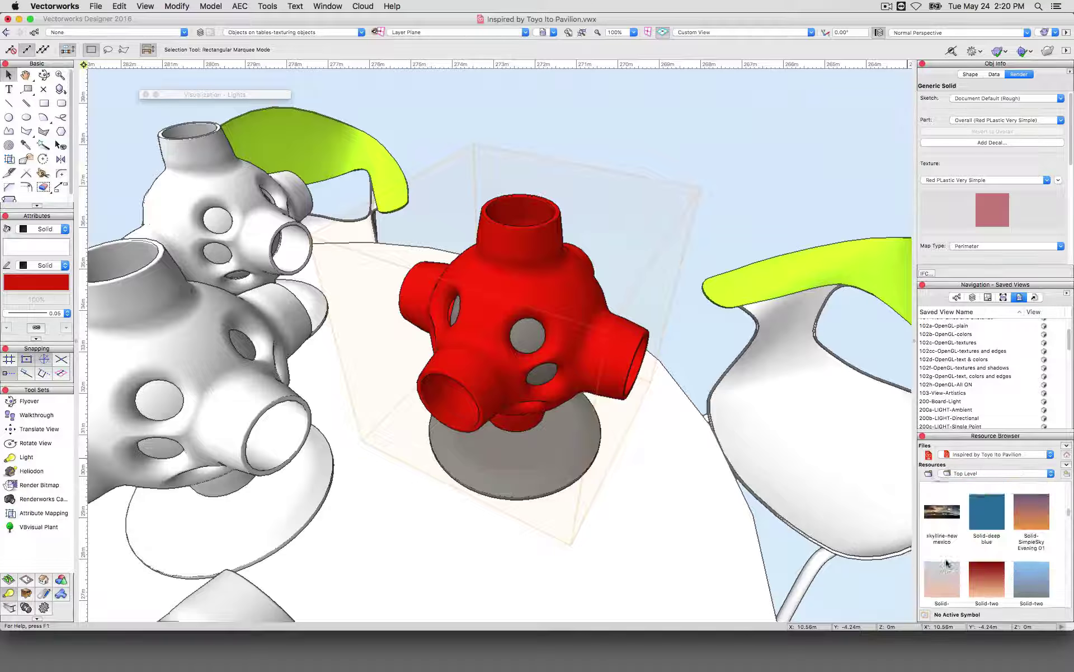
{"action": "scroll", "coordinate": [946, 563], "scroll_direction": "down", "scroll_amount": 2}
{"action": "left_click", "coordinate": [953, 540]}
{"action": "scroll", "coordinate": [955, 544], "scroll_direction": "down", "scroll_amount": 1}
{"action": "scroll", "coordinate": [956, 543], "scroll_direction": "down", "scroll_amount": 5}
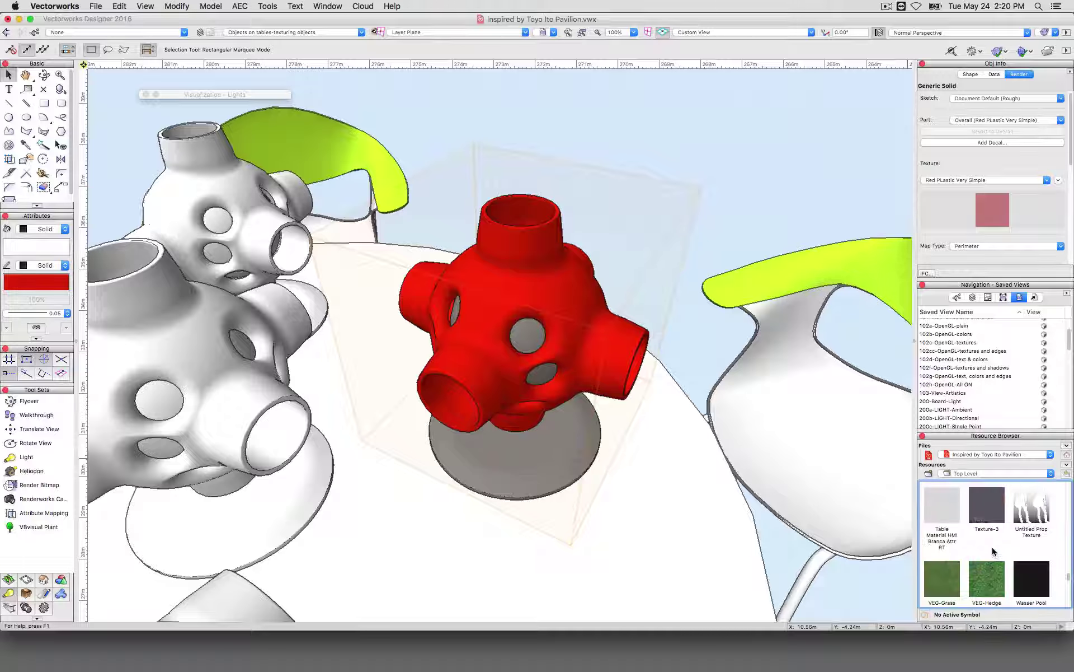
{"action": "right_click", "coordinate": [941, 501]}
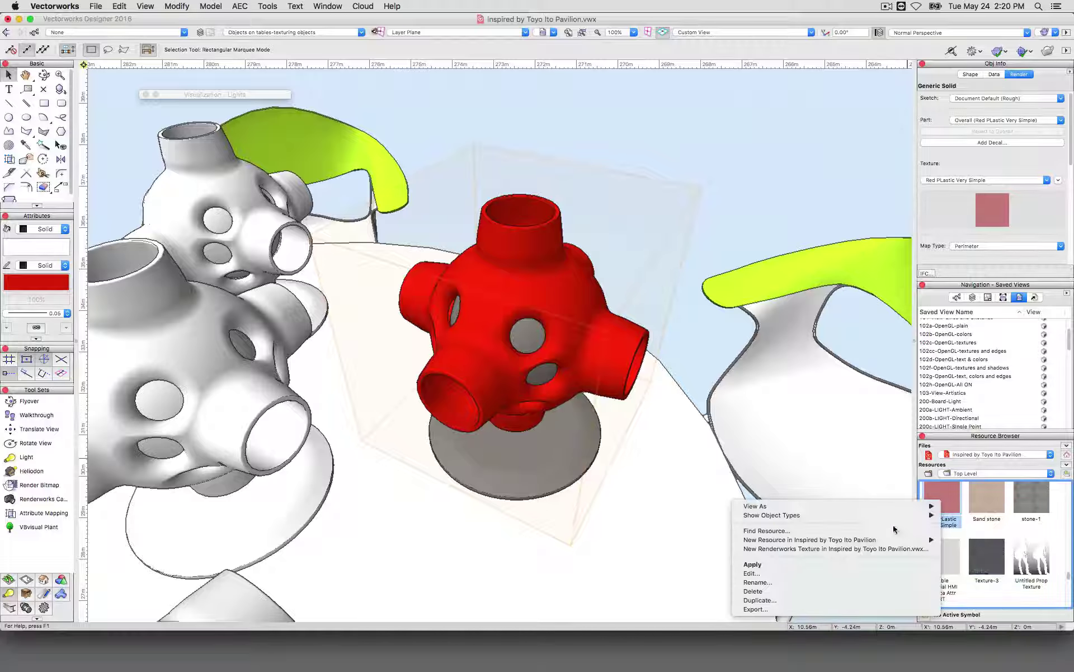
{"action": "left_click", "coordinate": [815, 575]}
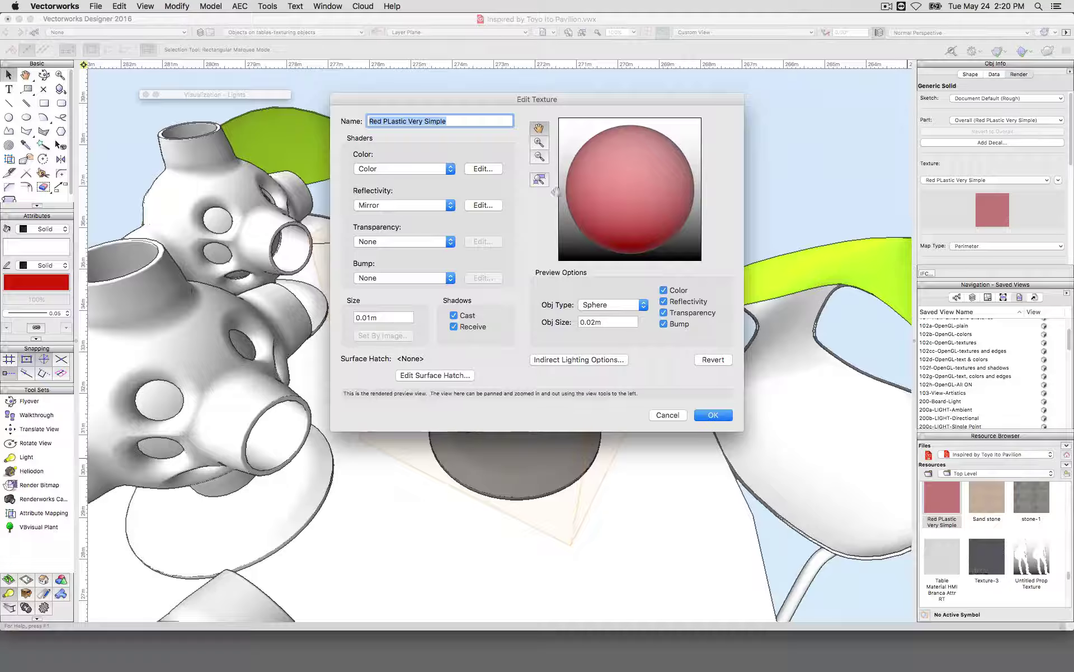
{"action": "left_click", "coordinate": [399, 205]}
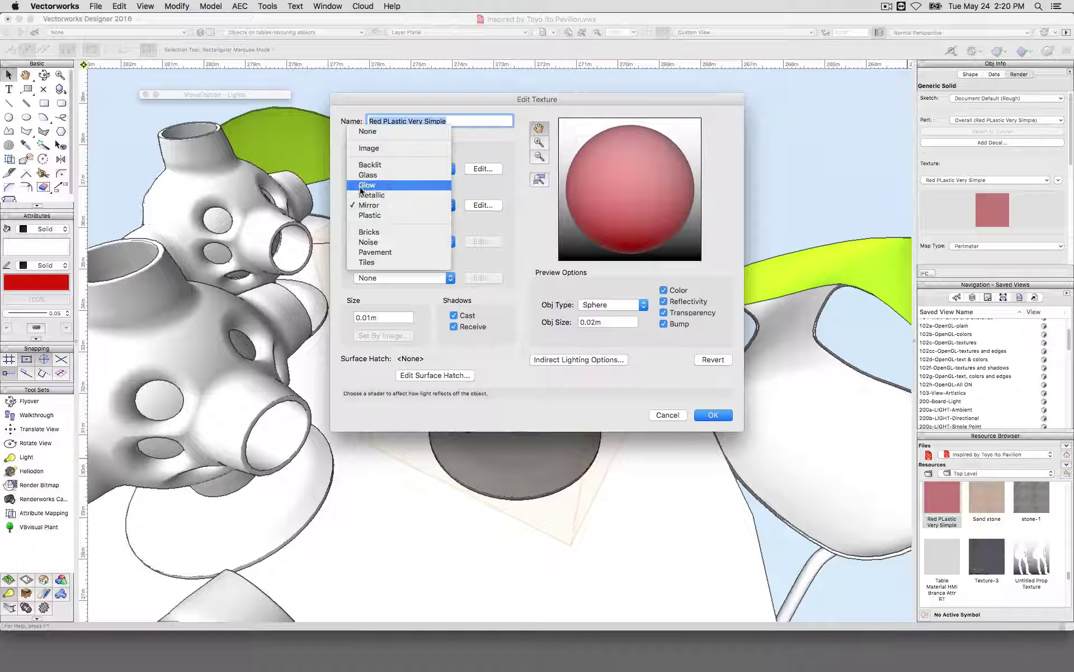
{"action": "left_click", "coordinate": [370, 131]}
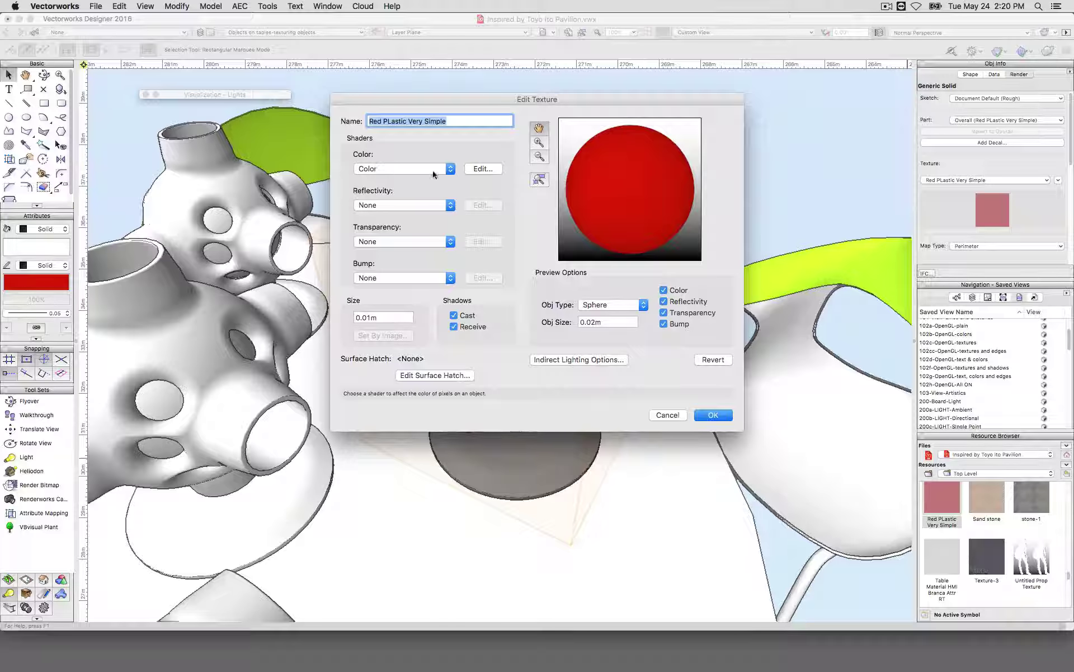
Set the texture's color shader to Obj Attribute and apply the edited texture
{"action": "left_click", "coordinate": [391, 169]}
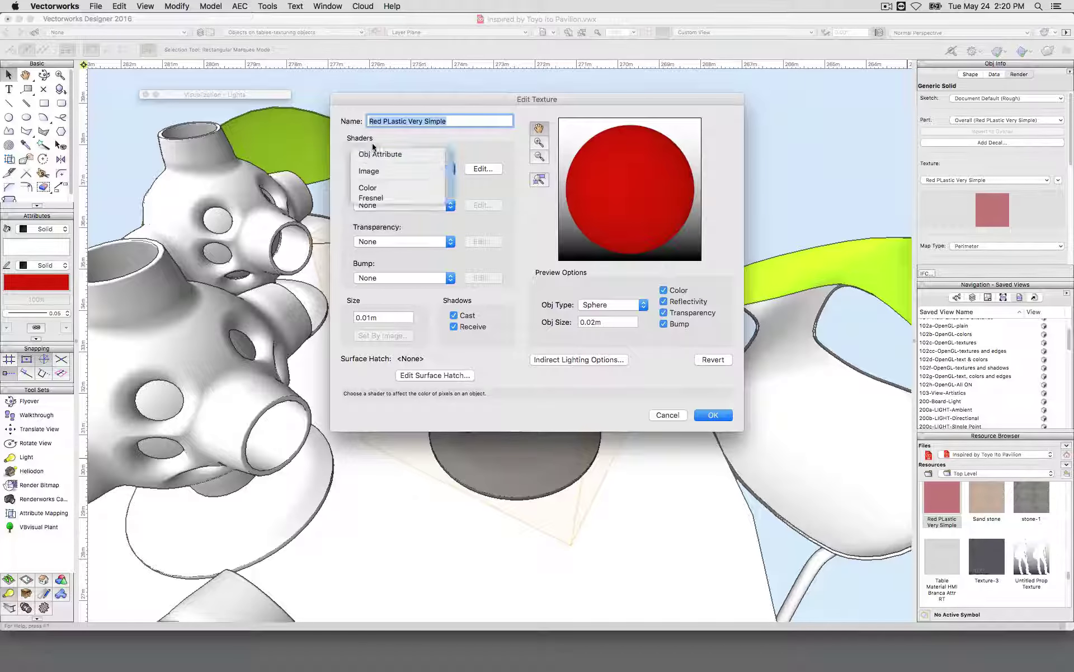
{"action": "left_click", "coordinate": [369, 136]}
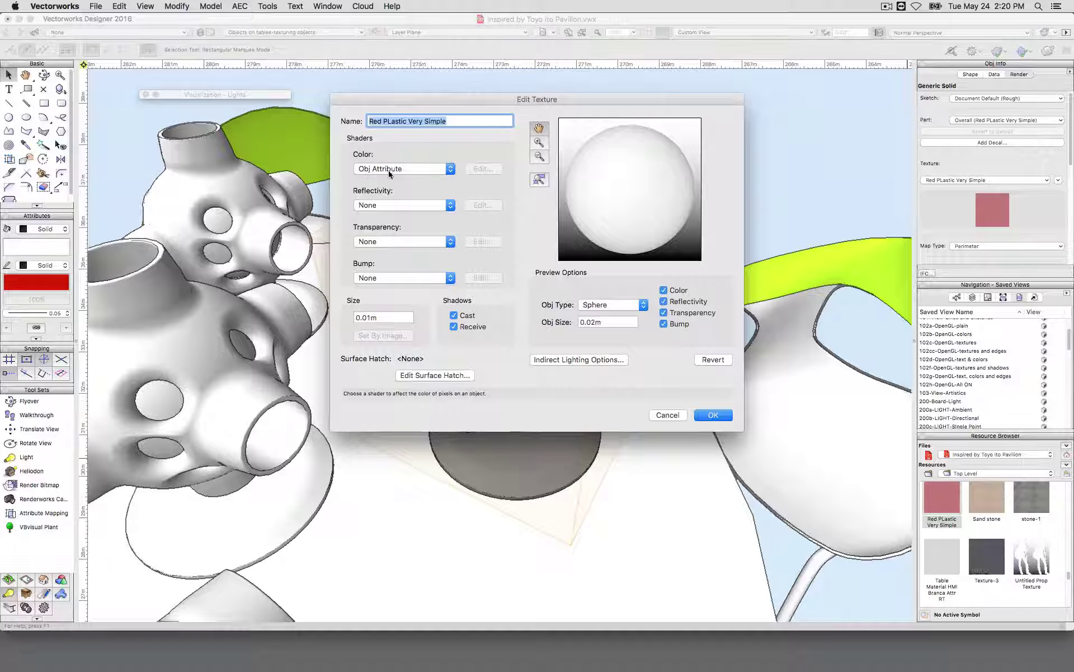
{"action": "left_click_drag", "start_coordinate": [408, 104], "coordinate": [669, 155]}
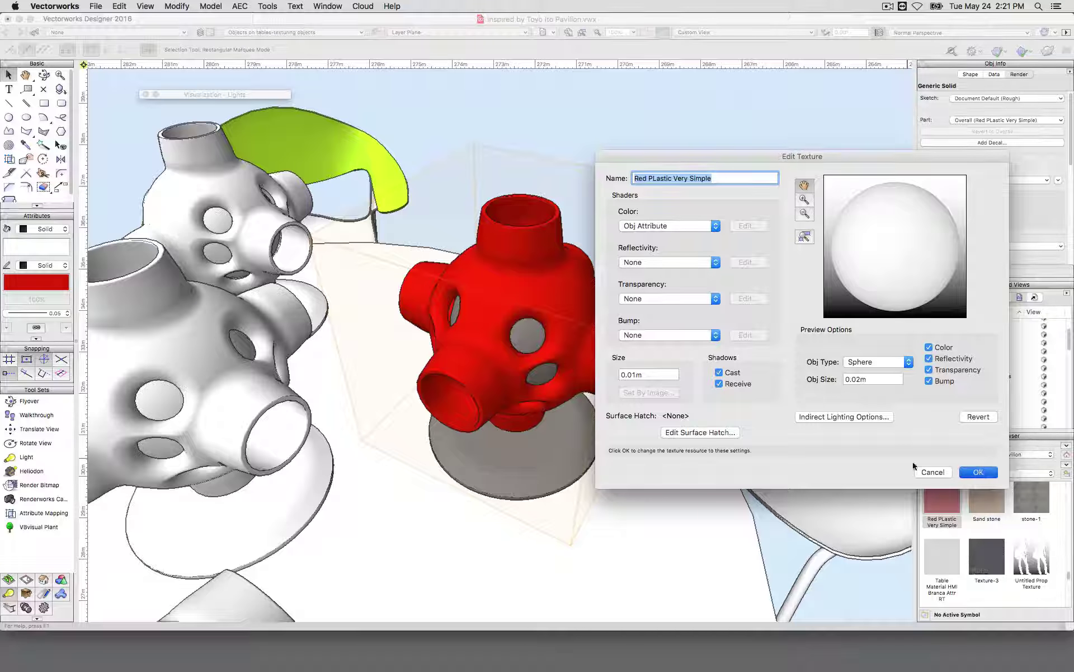
{"action": "key", "text": "Return"}
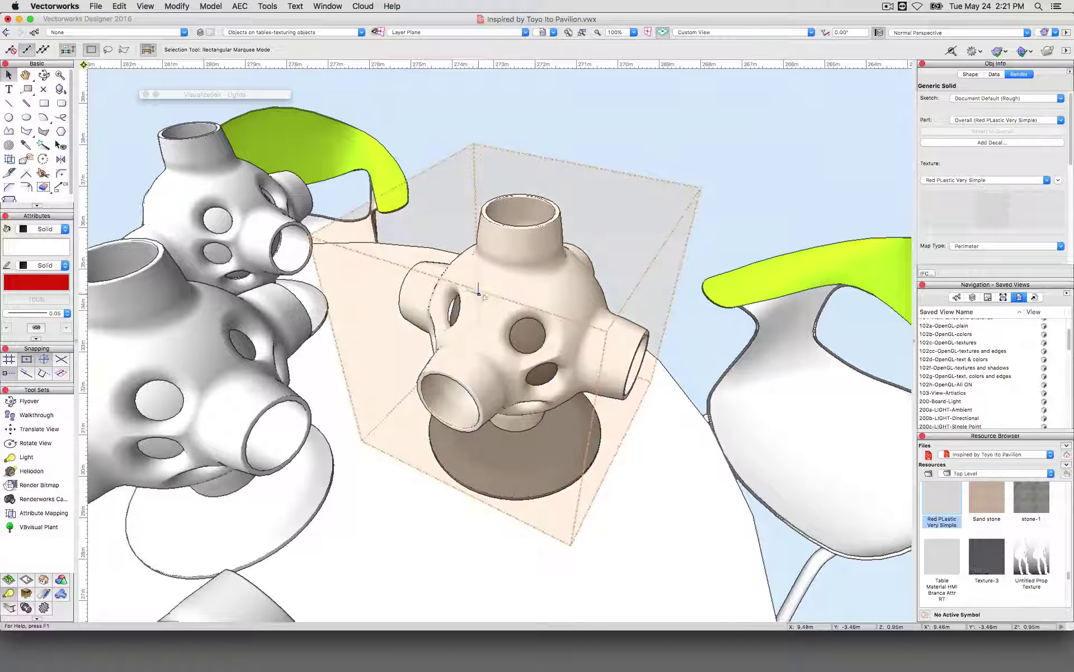
Try a blue fill on the selected solid and return its fill color to white
{"action": "left_click", "coordinate": [37, 249]}
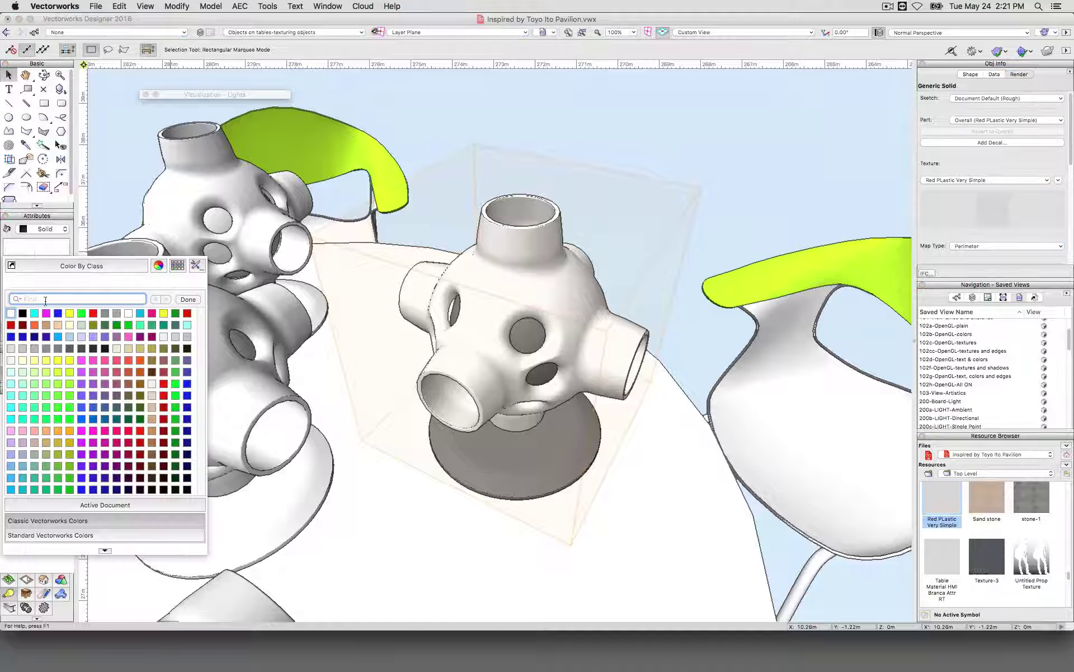
{"action": "left_click", "coordinate": [58, 313]}
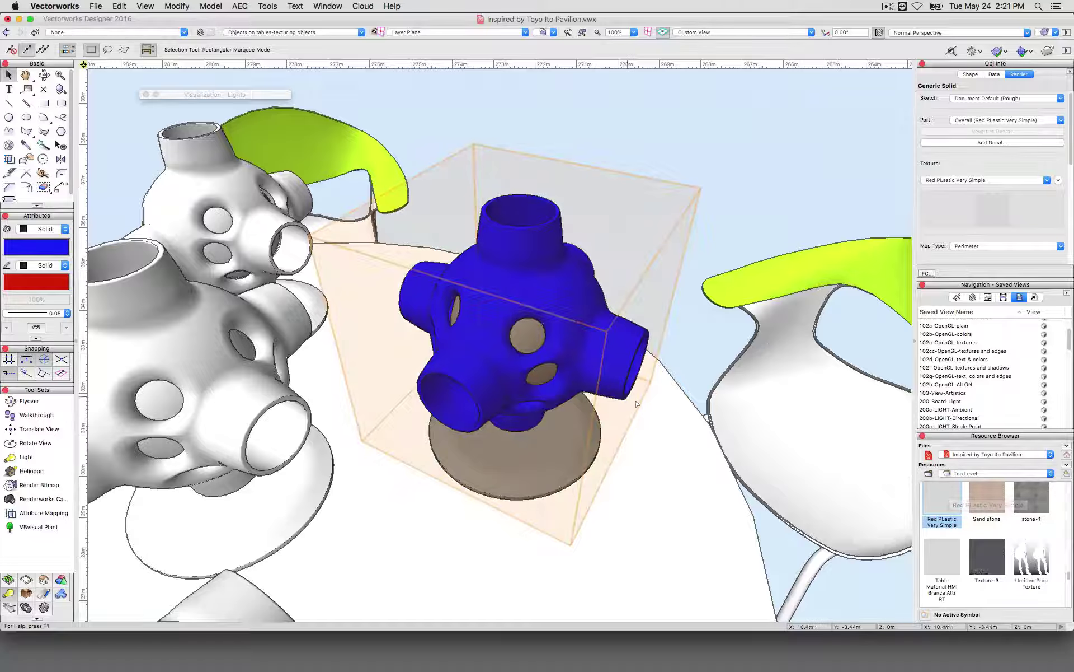
{"action": "left_click", "coordinate": [38, 250]}
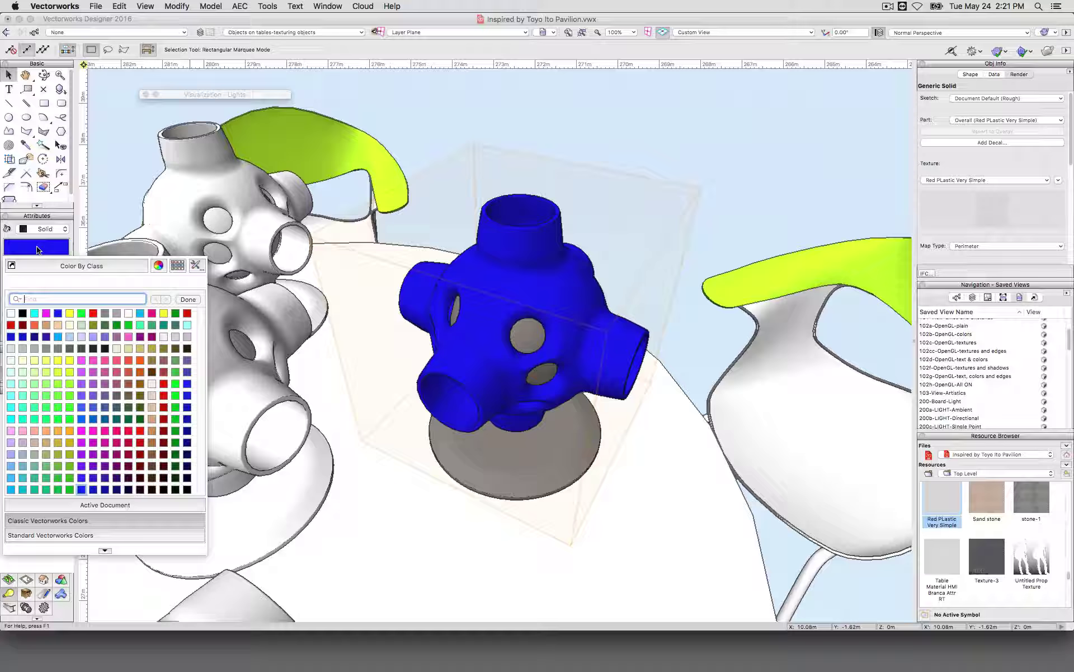
{"action": "left_click", "coordinate": [11, 314]}
Edit the Red PLastic Very Simple texture again and set its color shader to Color with red
{"action": "right_click", "coordinate": [938, 494]}
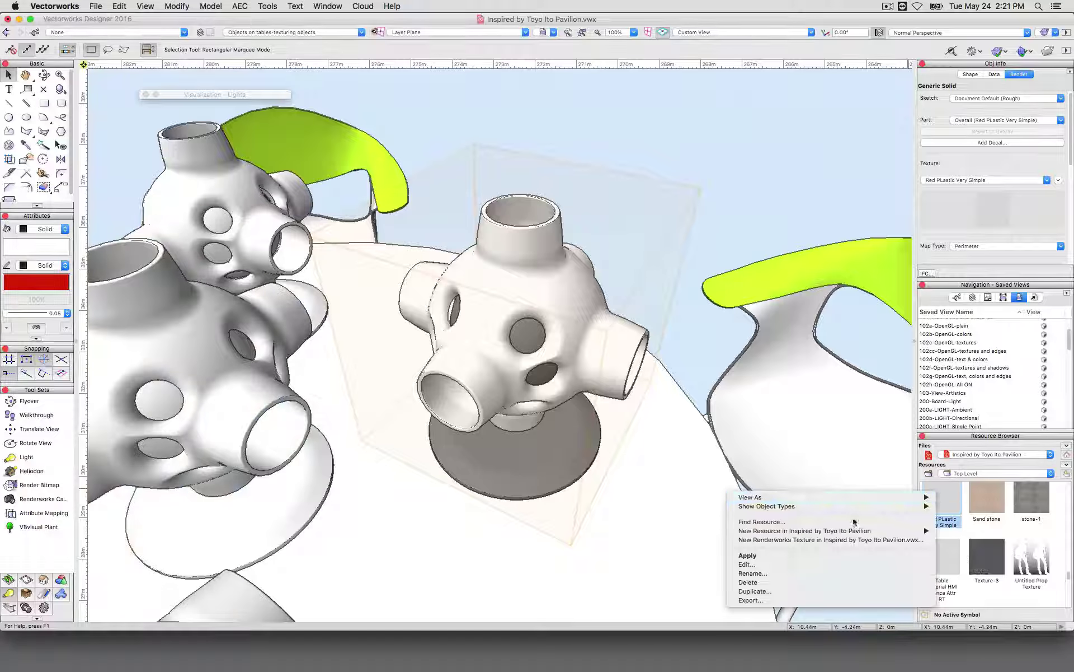
{"action": "left_click", "coordinate": [785, 565]}
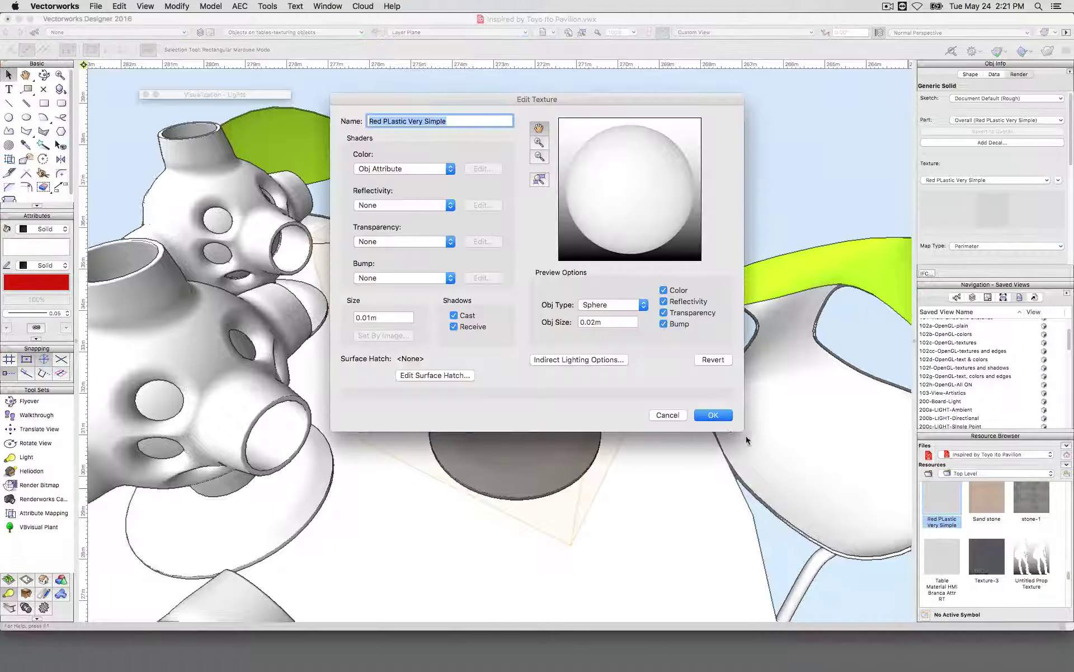
{"action": "left_click", "coordinate": [414, 170]}
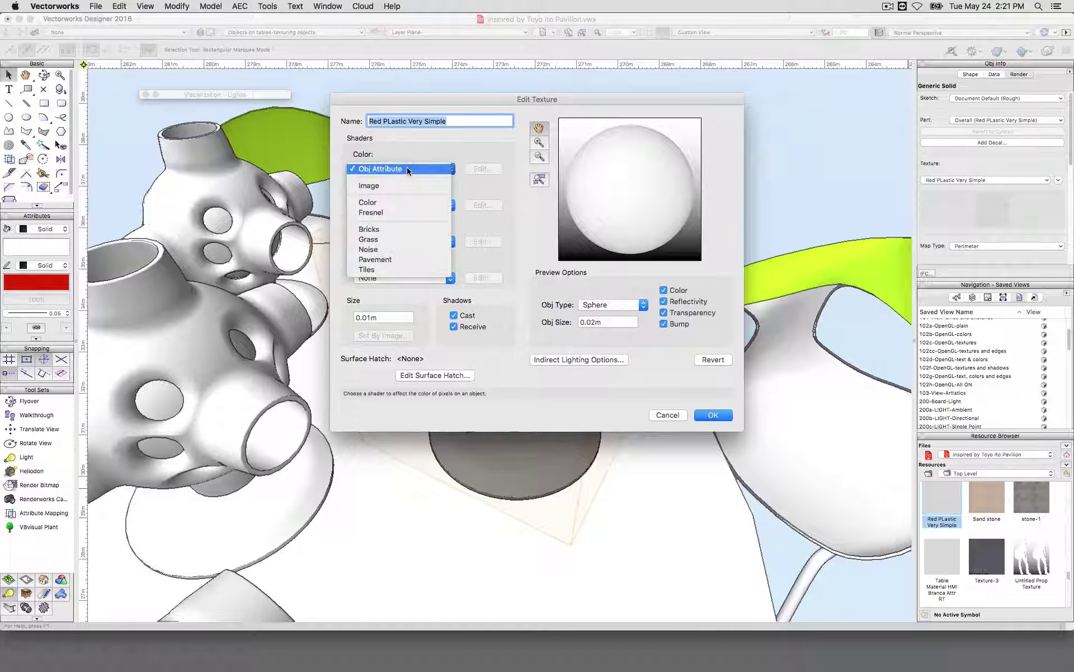
{"action": "left_click", "coordinate": [392, 202]}
{"action": "left_click", "coordinate": [484, 168]}
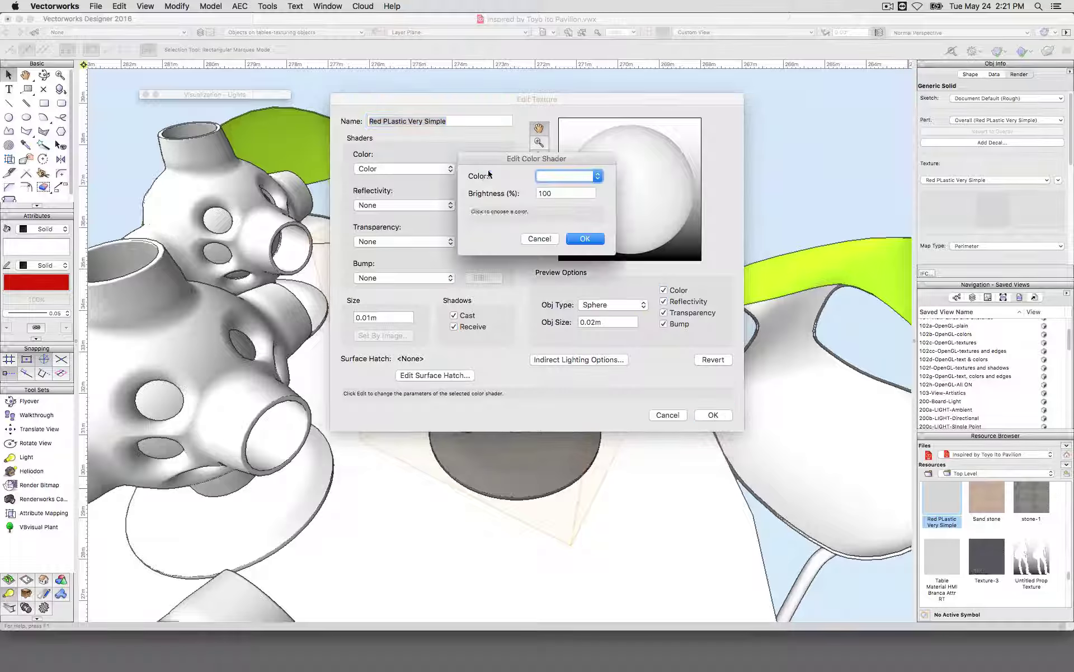
{"action": "left_click", "coordinate": [568, 176]}
{"action": "left_click", "coordinate": [544, 249]}
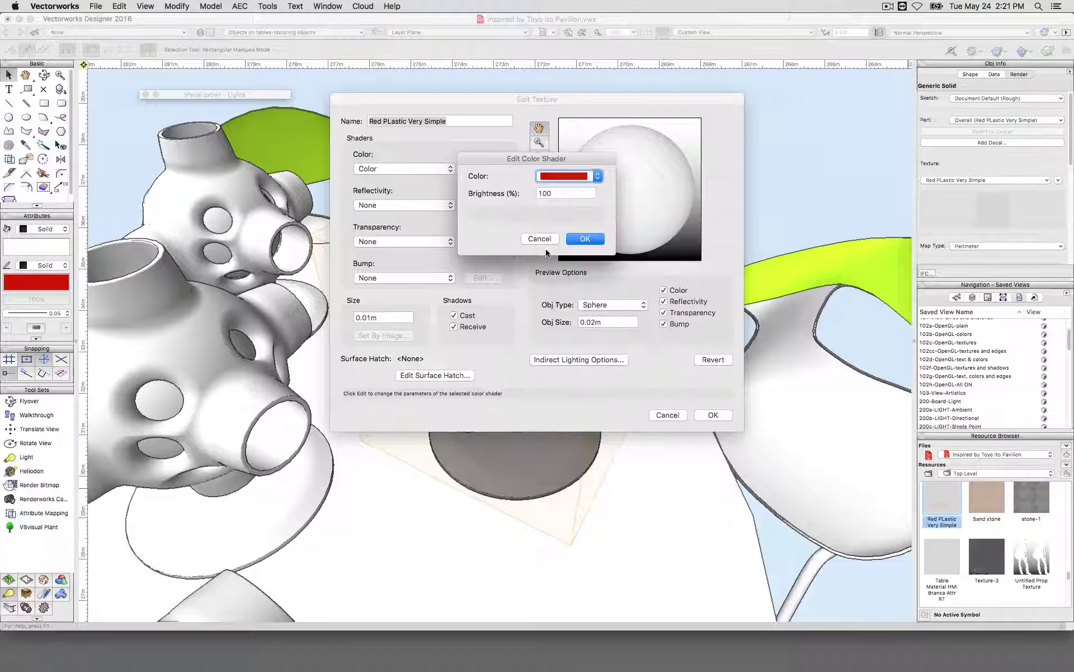
{"action": "left_click", "coordinate": [585, 239]}
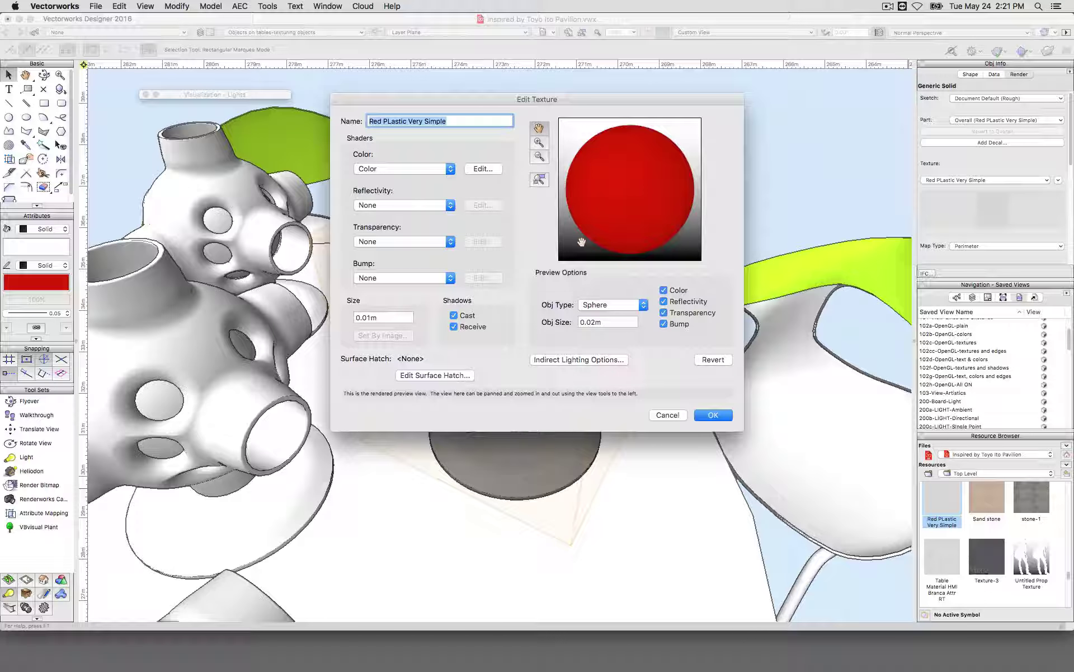
Set the texture's transparency shader to Glass and look through the glass shader's settings without changing them
{"action": "left_click", "coordinate": [434, 204]}
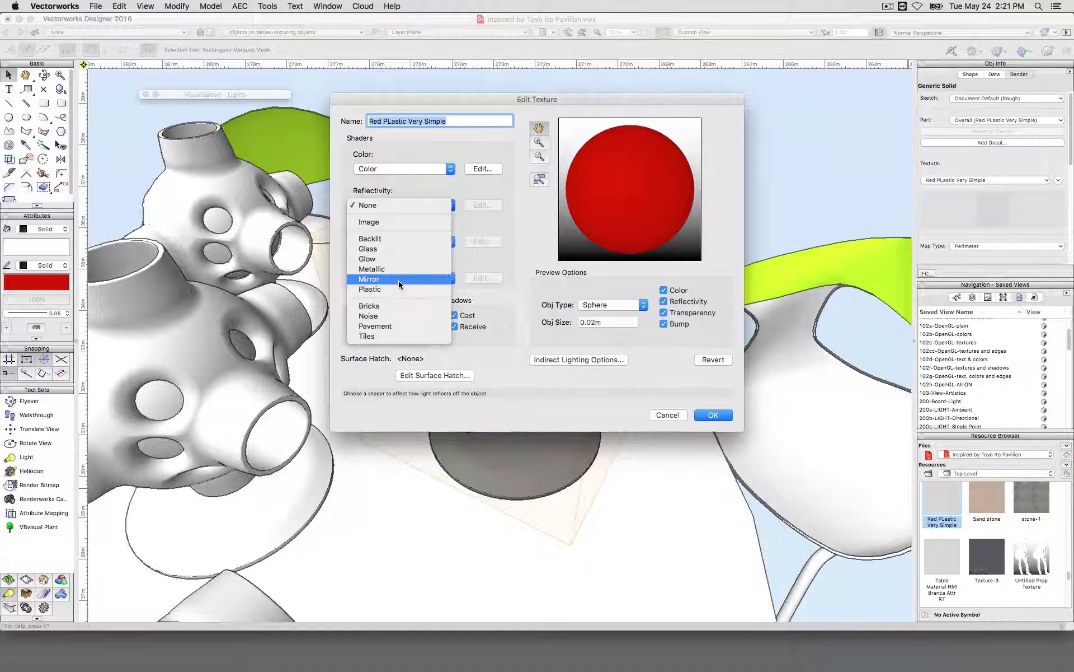
{"action": "left_click", "coordinate": [495, 225]}
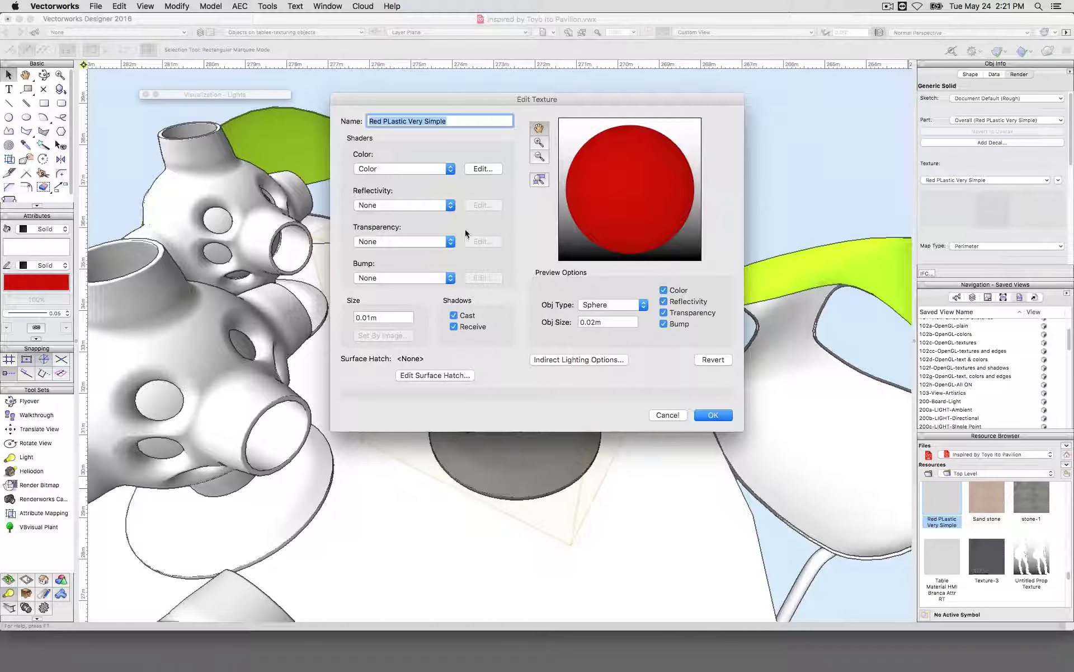
{"action": "left_click", "coordinate": [379, 240]}
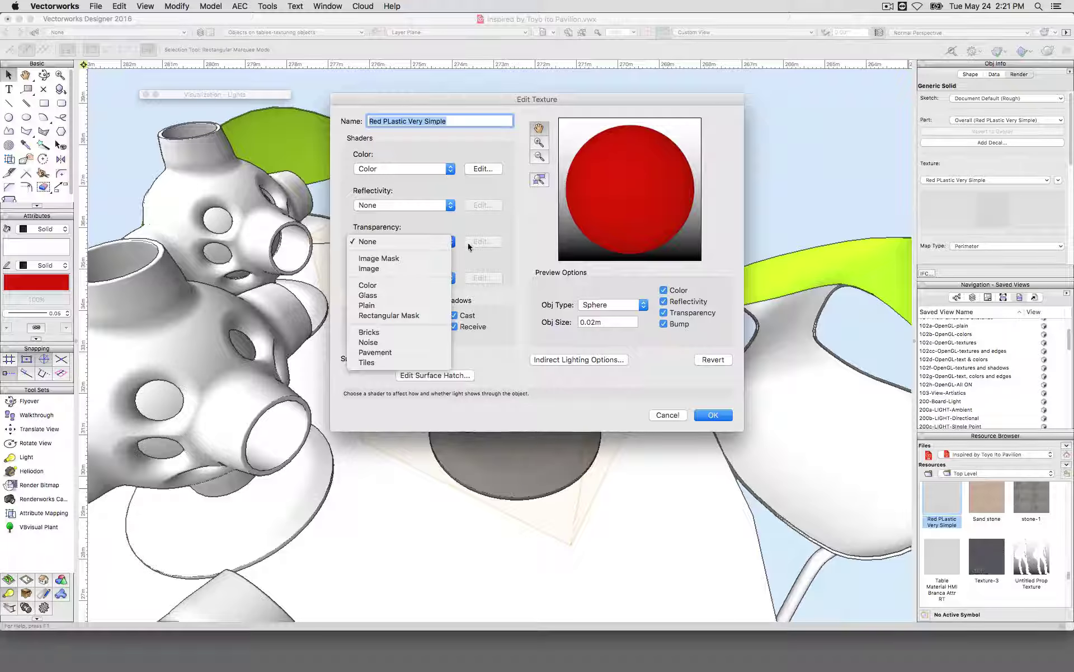
{"action": "left_click", "coordinate": [382, 293]}
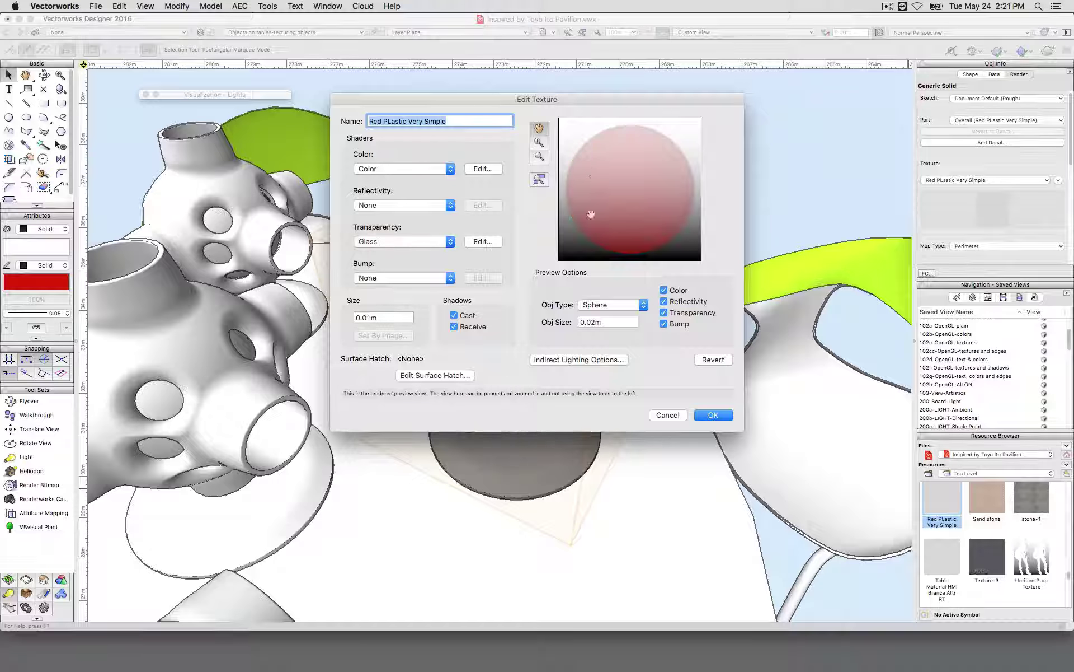
{"action": "left_click", "coordinate": [483, 241]}
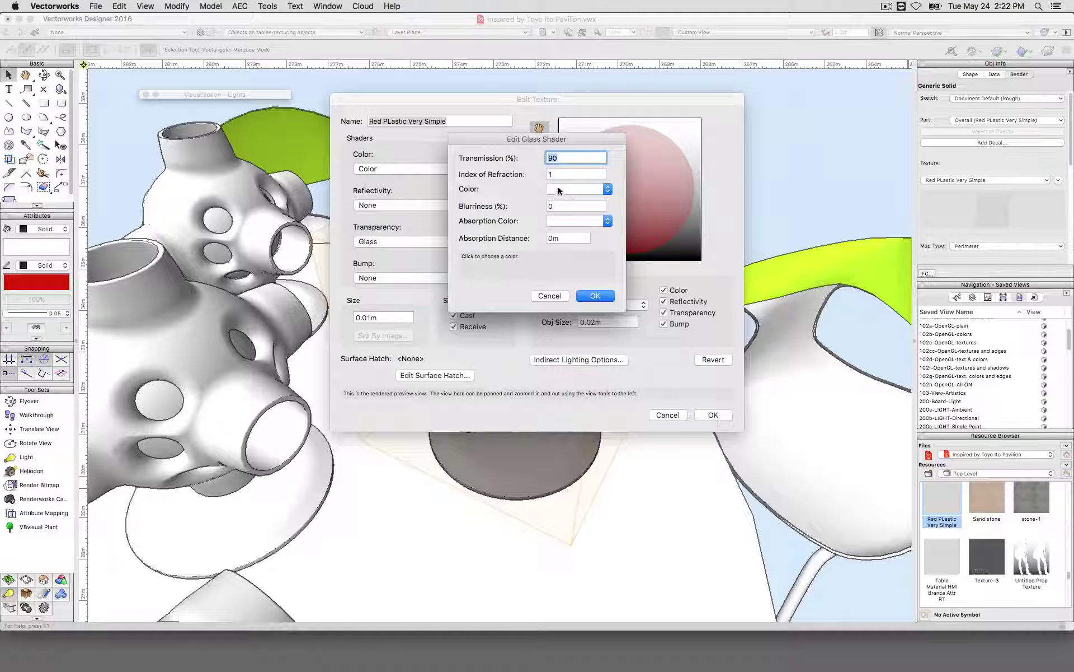
{"action": "left_click", "coordinate": [550, 296]}
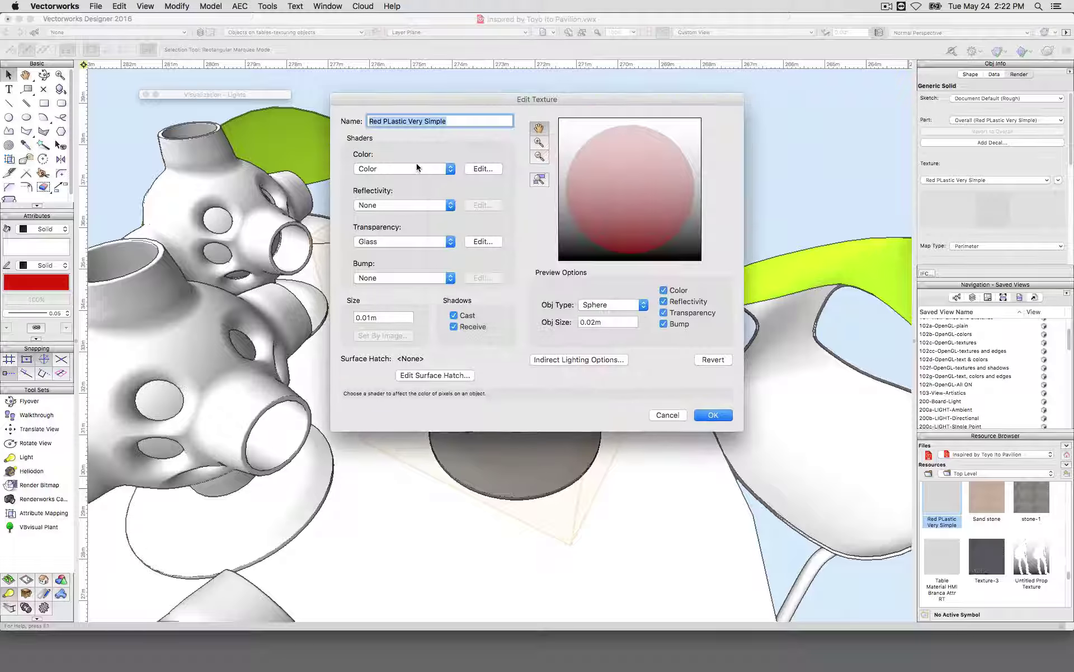
Change the color of the texture's Color shader to white
{"action": "left_click", "coordinate": [414, 167]}
{"action": "left_click", "coordinate": [415, 168]}
{"action": "left_click", "coordinate": [483, 169]}
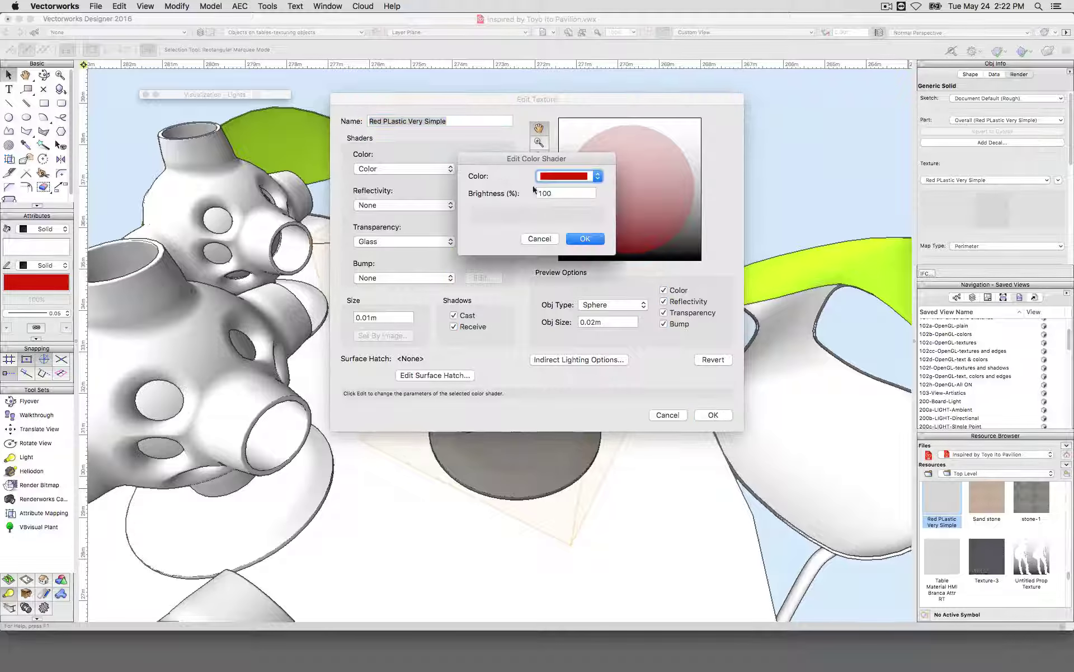
{"action": "left_click", "coordinate": [563, 176]}
{"action": "left_click", "coordinate": [543, 238]}
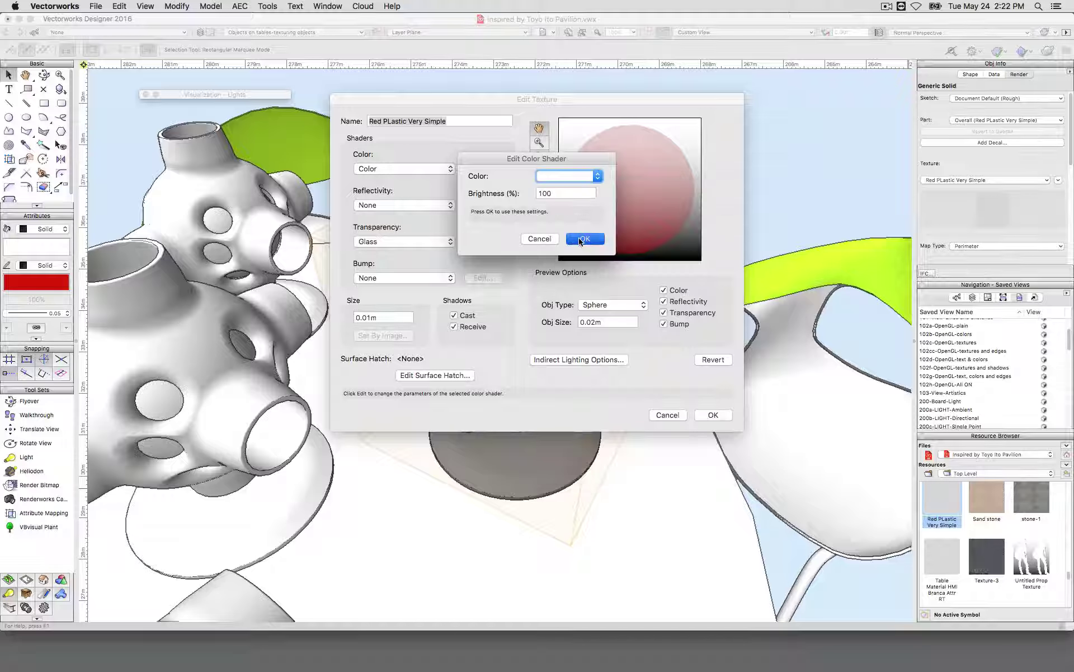
{"action": "left_click", "coordinate": [584, 240]}
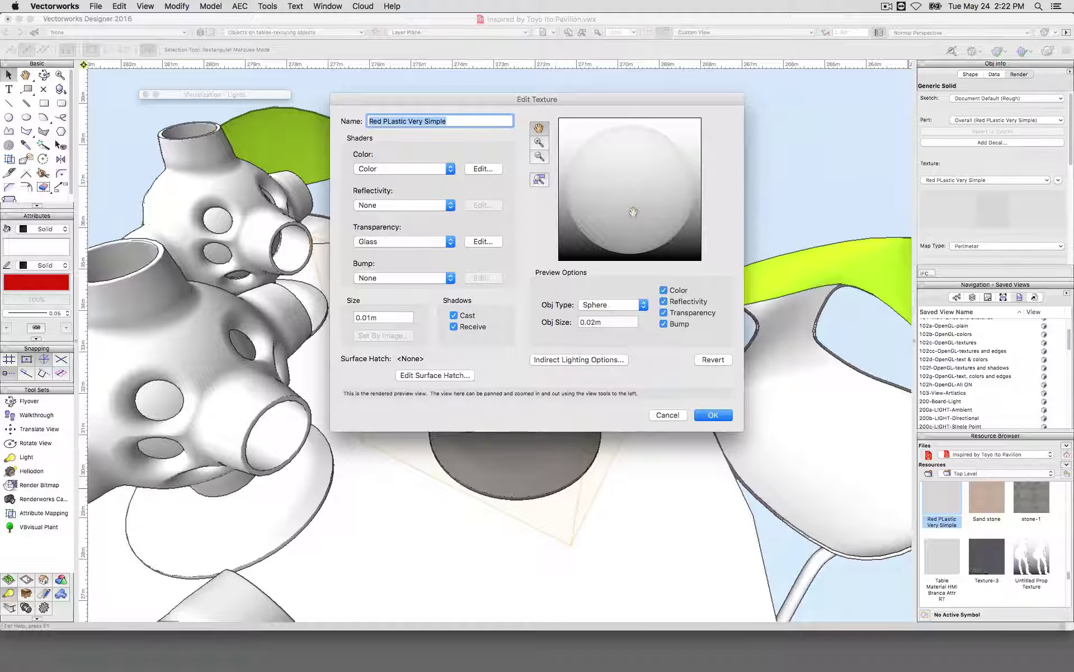
Edit the Glass transparency shader, keeping its color white and setting its absorption color to red
{"action": "left_click", "coordinate": [483, 242]}
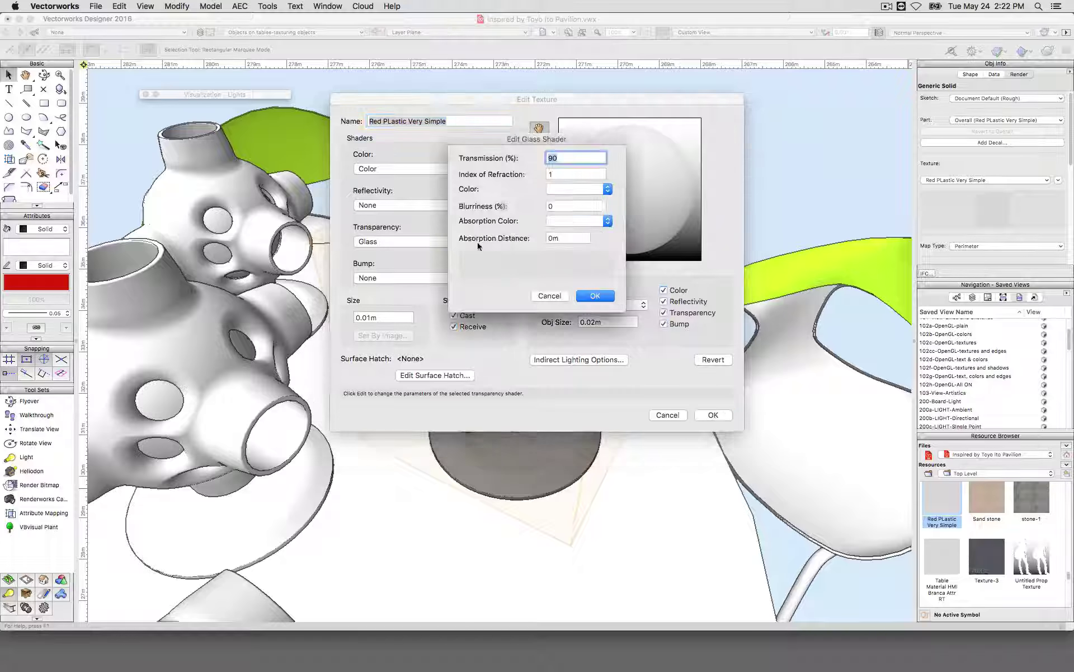
{"action": "left_click", "coordinate": [566, 190]}
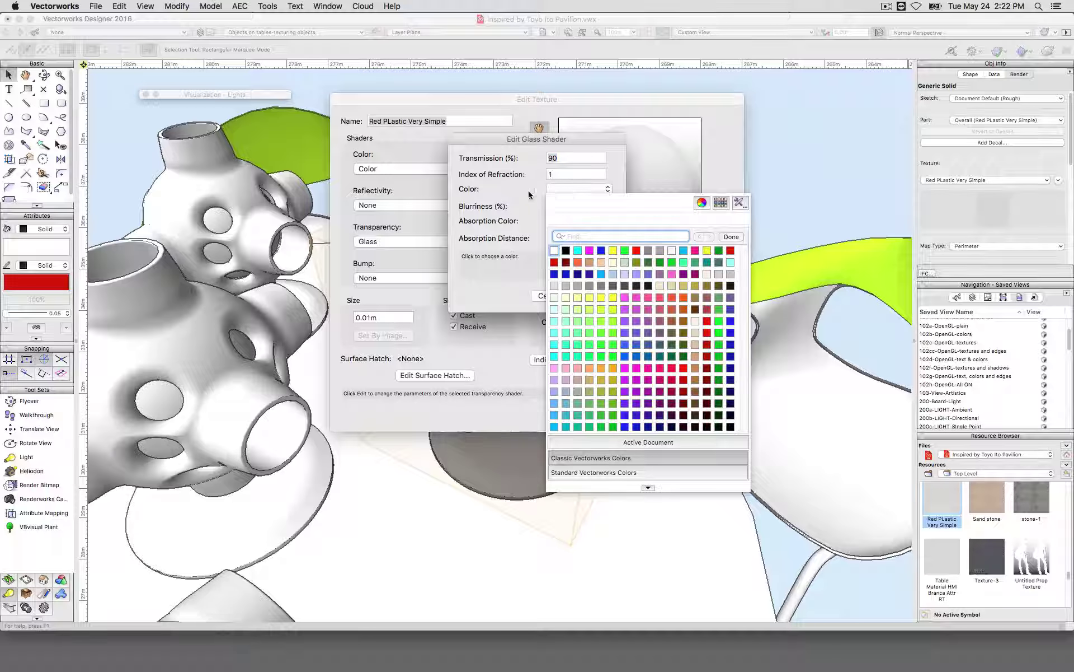
{"action": "left_click", "coordinate": [554, 251]}
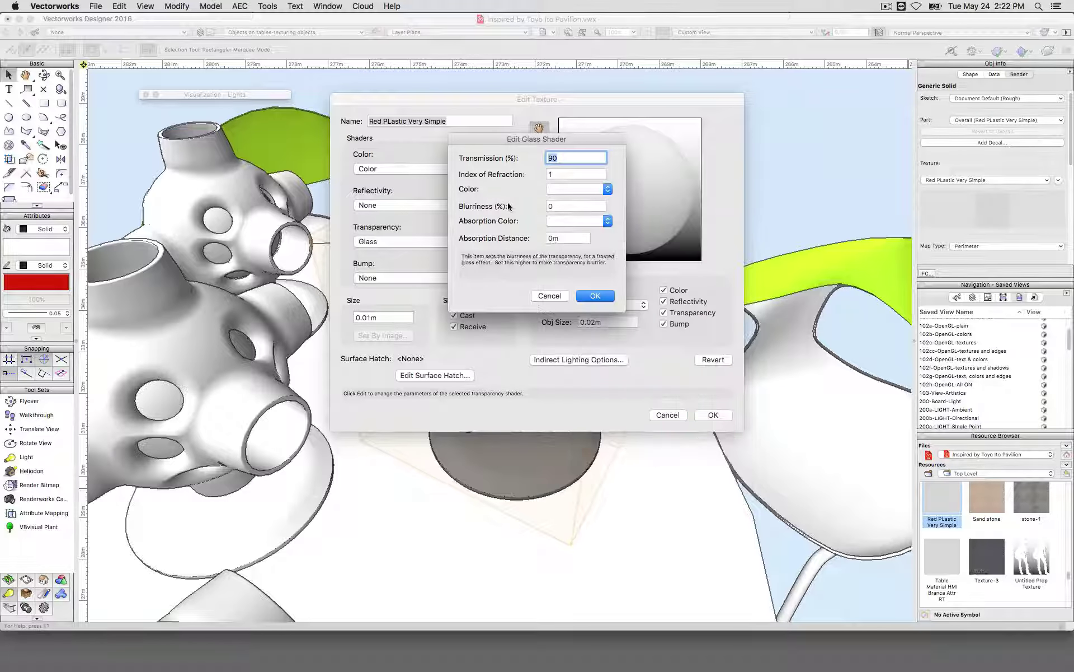
{"action": "left_click", "coordinate": [575, 221]}
{"action": "left_click", "coordinate": [557, 294]}
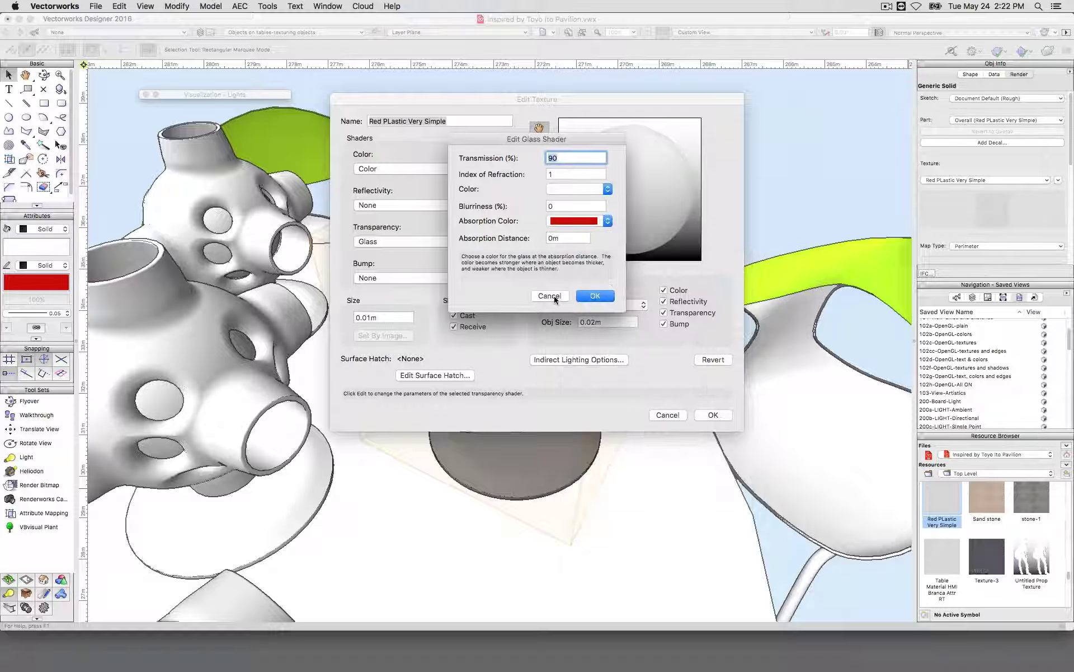
{"action": "left_click", "coordinate": [584, 296]}
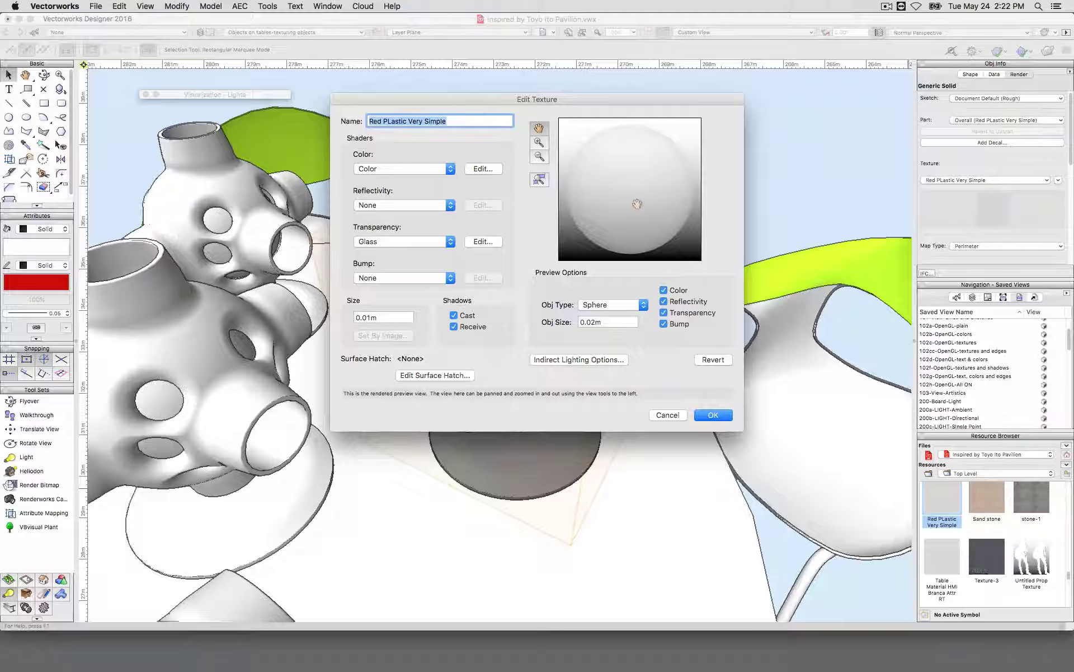
Enter an absorption distance for the texture's Glass transparency shader and save the texture
{"action": "left_click", "coordinate": [483, 241]}
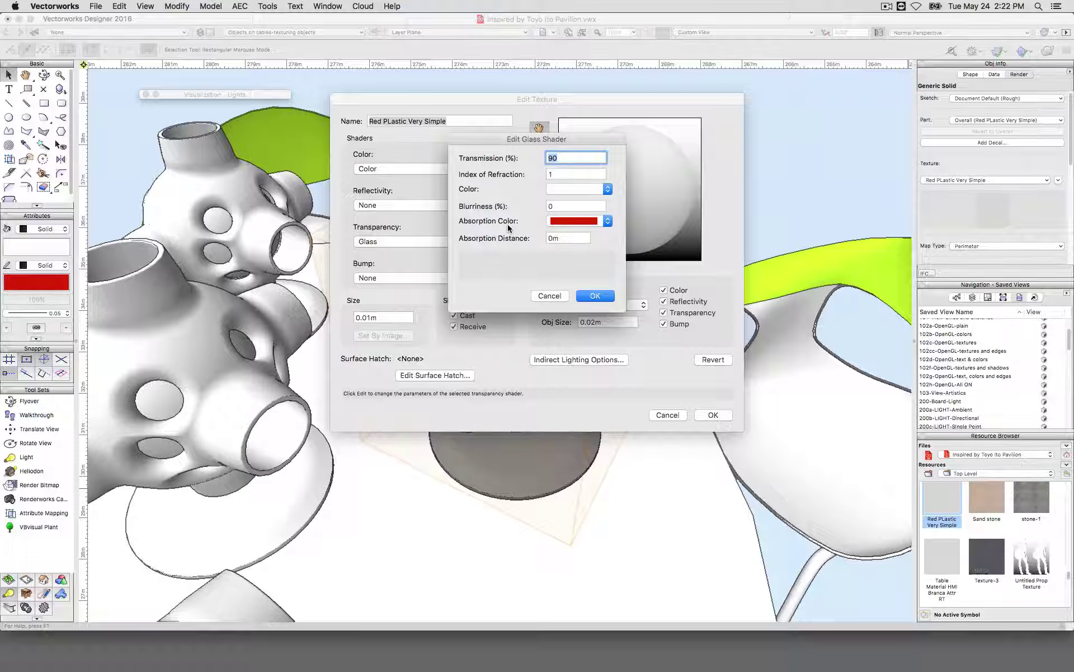
{"action": "left_click", "coordinate": [566, 238]}
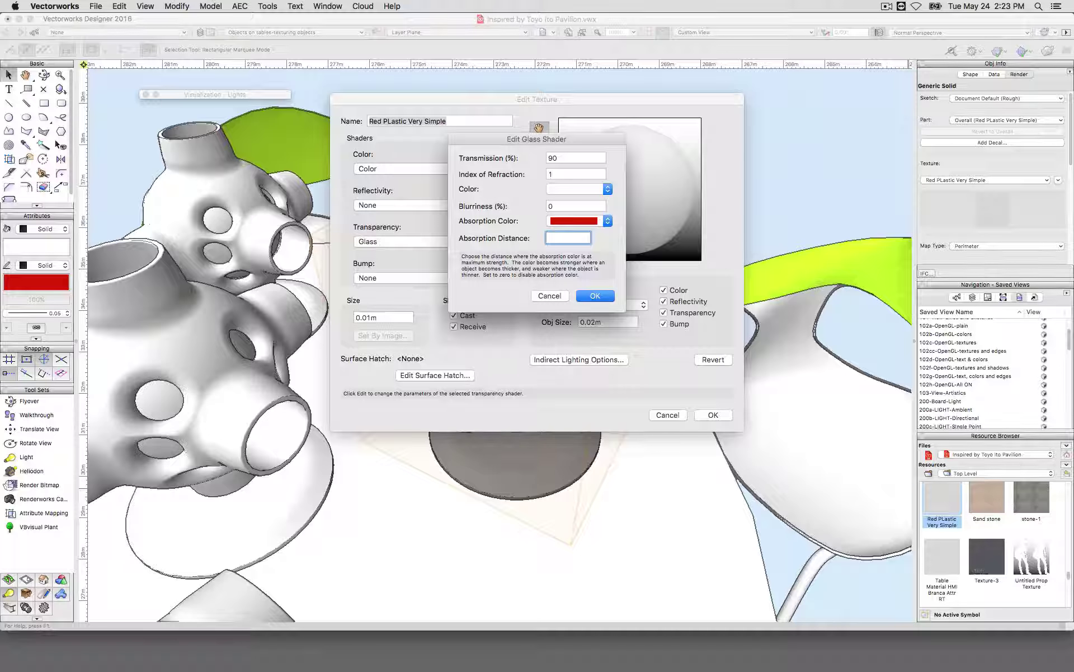
{"action": "key", "text": "Tab"}
{"action": "left_click", "coordinate": [604, 296]}
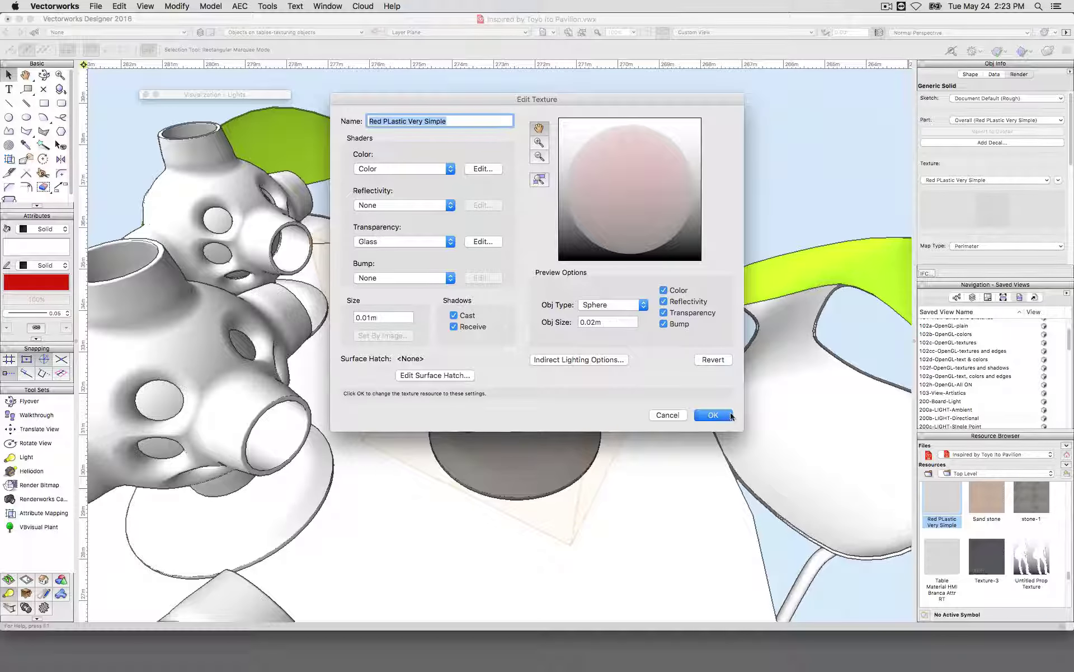
{"action": "left_click", "coordinate": [695, 415]}
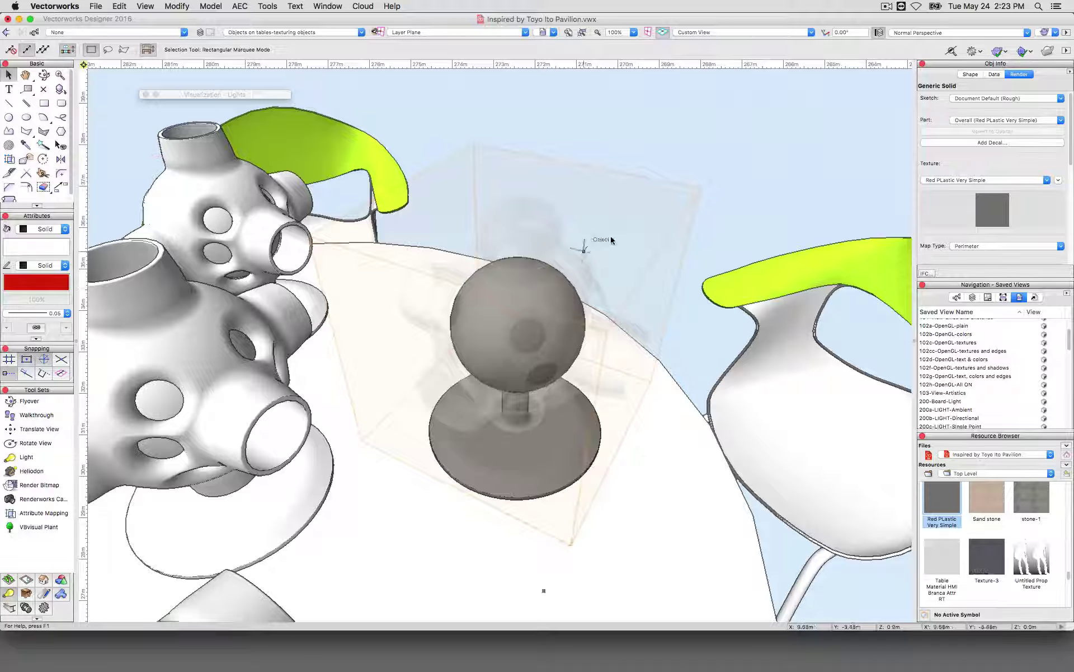
Render the view in Fast Renderworks mode to compare the glass texture on the table object
{"action": "left_click", "coordinate": [1042, 35]}
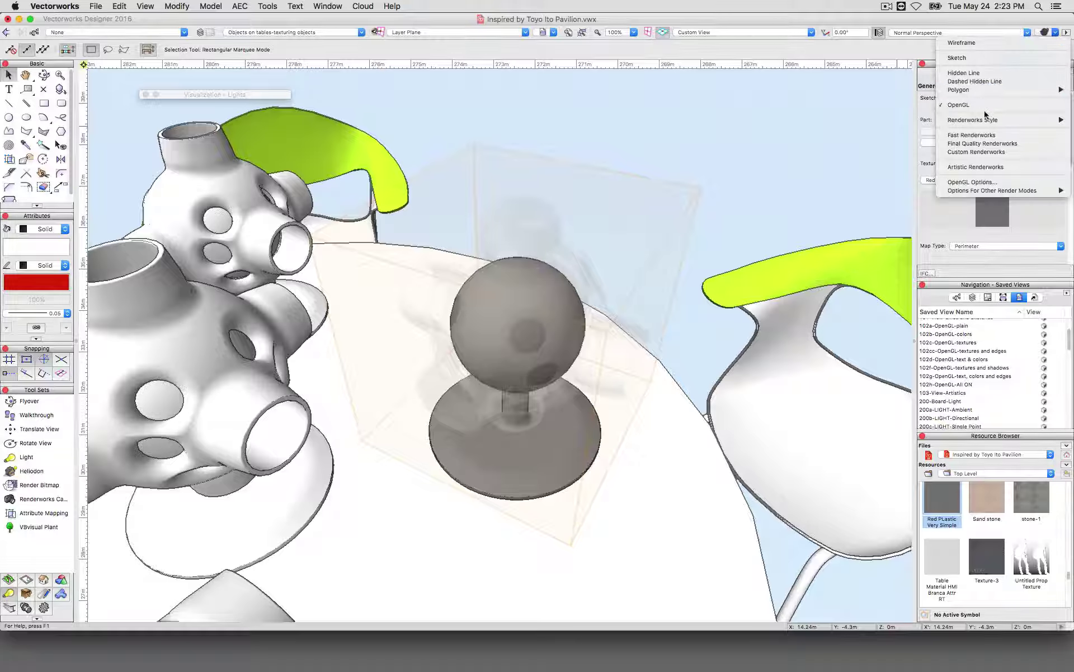
{"action": "mouse_move", "coordinate": [991, 121]}
{"action": "left_click", "coordinate": [988, 136]}
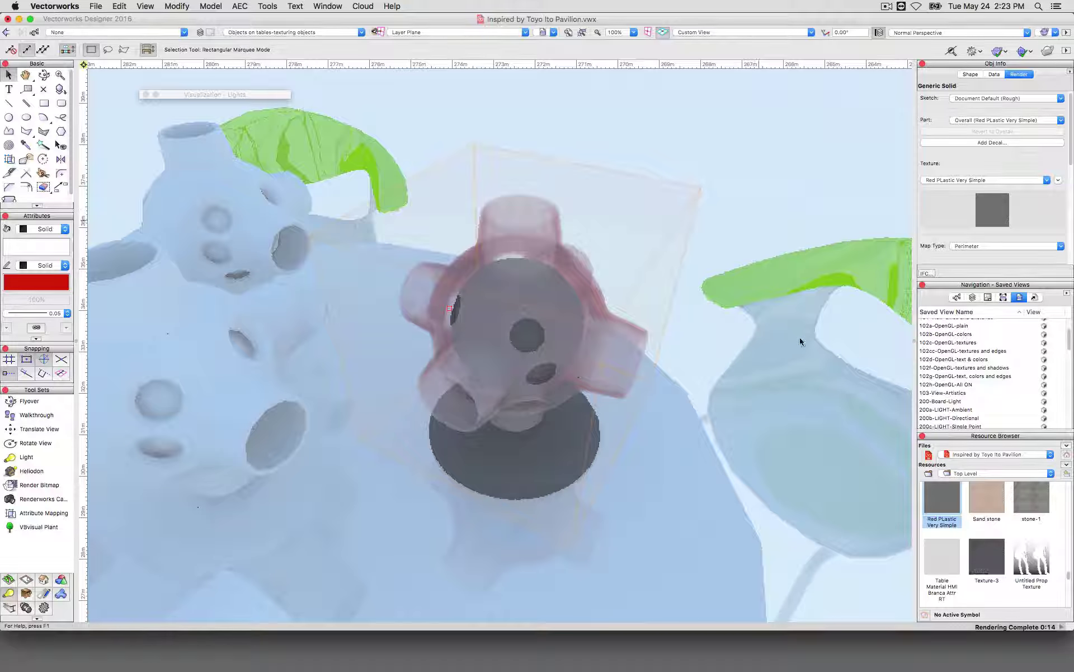
Change the transparency shader of the Red PLastic Very Simple texture to Plain, set its opacity and save the texture
{"action": "right_click", "coordinate": [942, 502]}
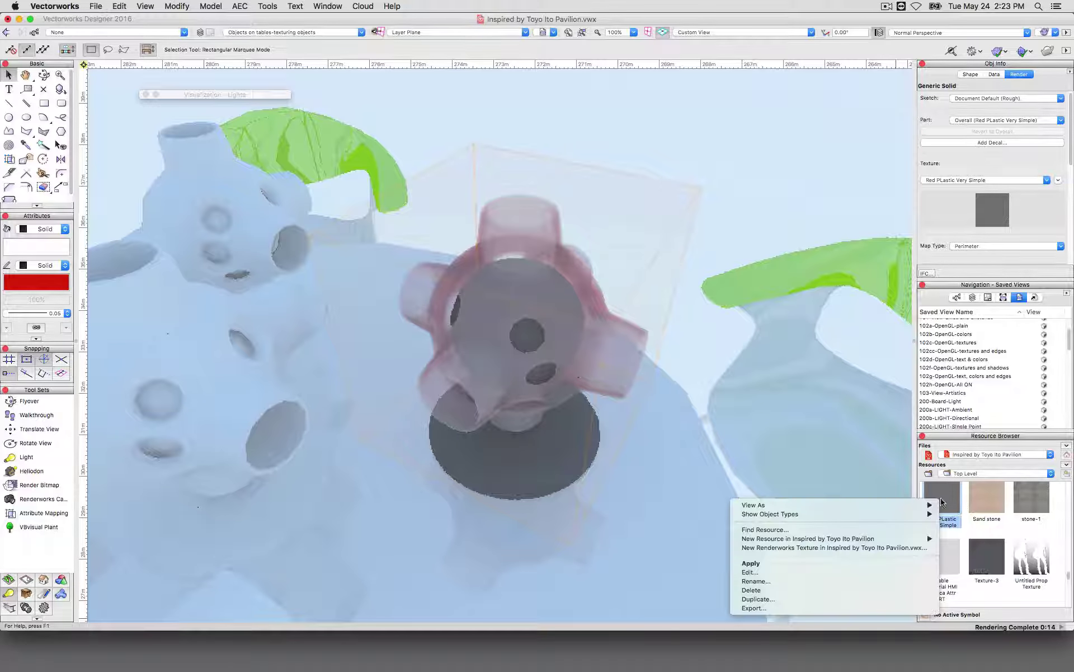
{"action": "left_click", "coordinate": [816, 571]}
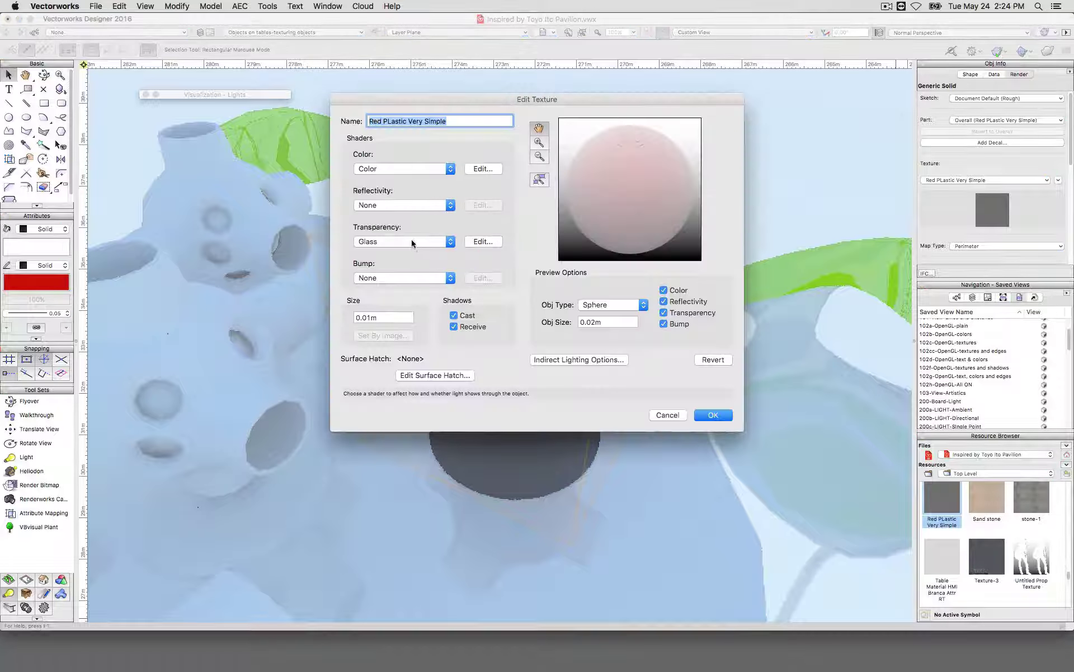
{"action": "left_click", "coordinate": [414, 241]}
{"action": "left_click", "coordinate": [385, 252]}
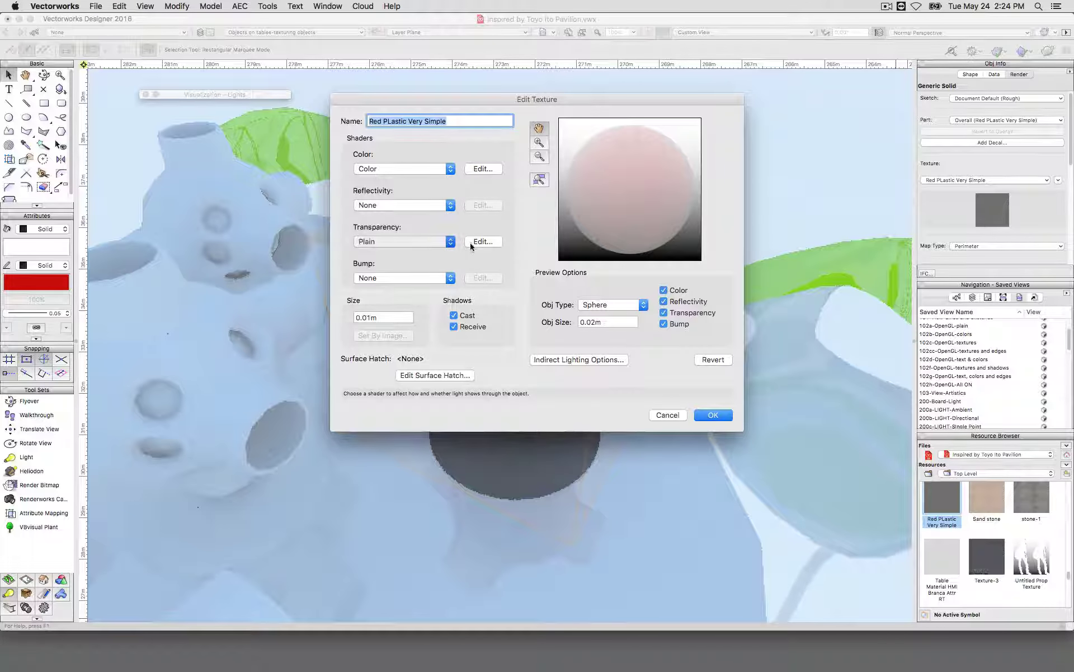
{"action": "left_click", "coordinate": [482, 241]}
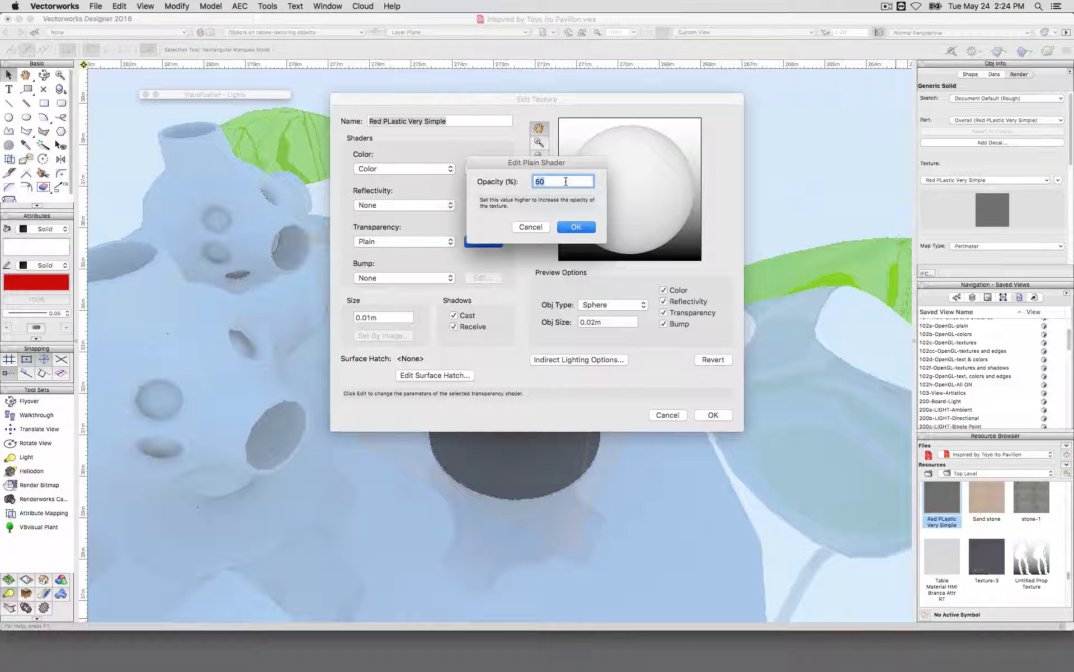
{"action": "key", "text": "Return"}
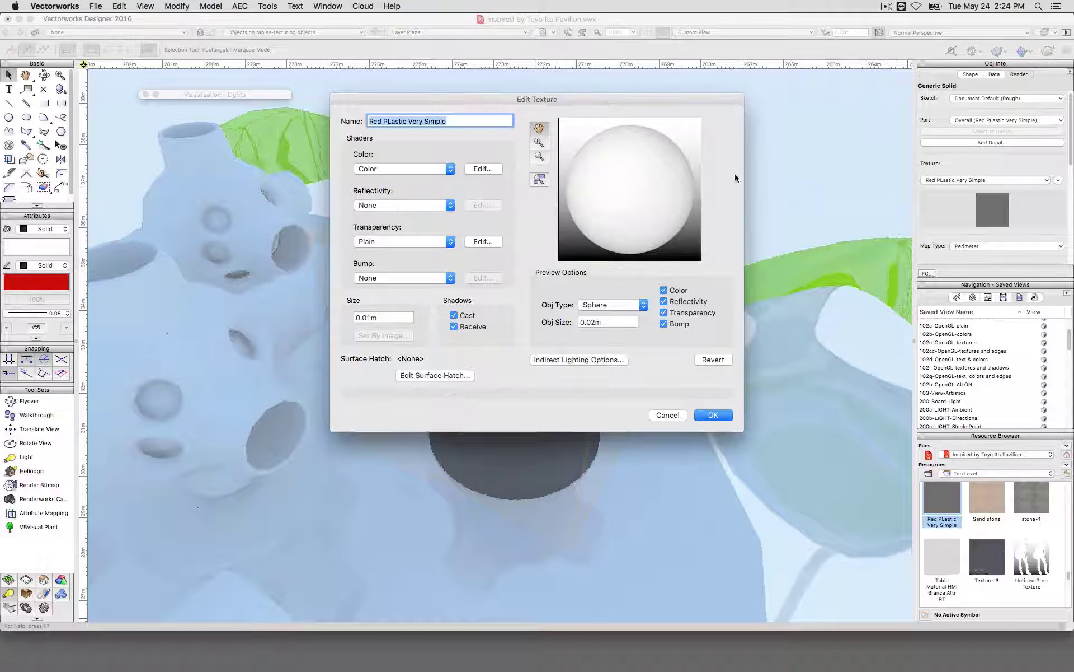
{"action": "left_click", "coordinate": [710, 415]}
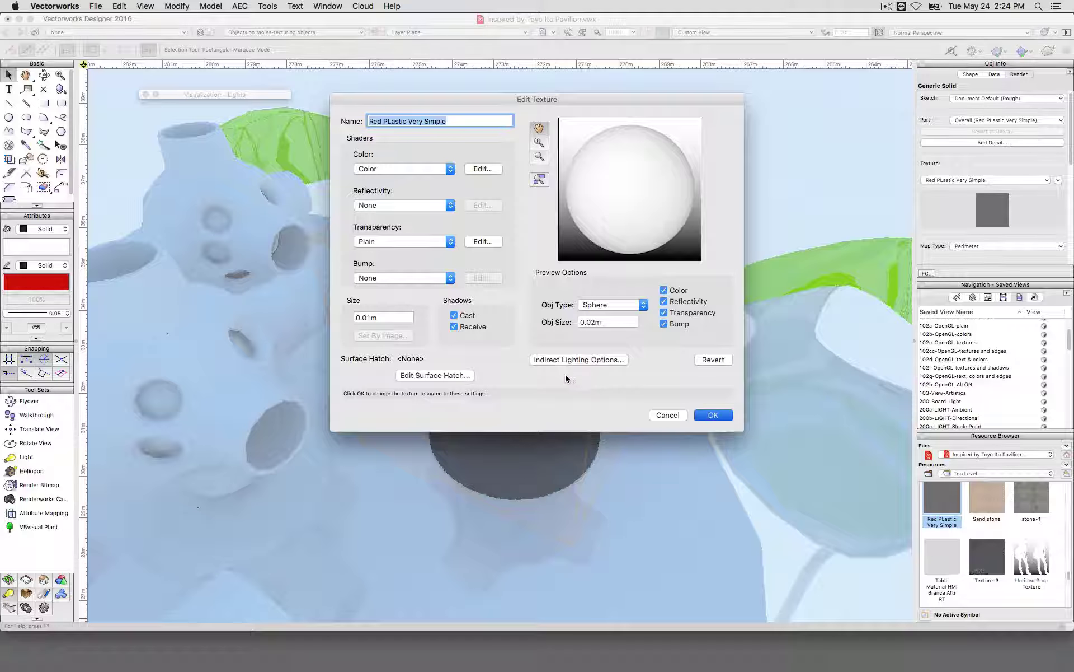
{"action": "left_click", "coordinate": [710, 414]}
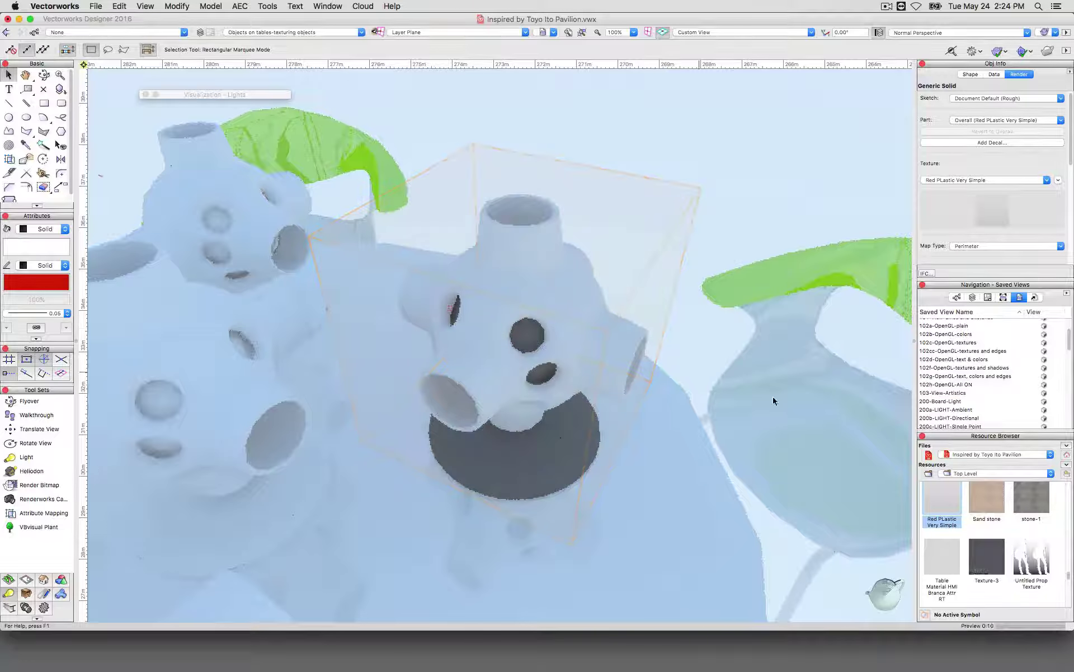
Edit the Red PLastic Very Simple texture again and set its Plain transparency shader's opacity to 50%
{"action": "right_click", "coordinate": [950, 503]}
{"action": "left_click", "coordinate": [834, 571]}
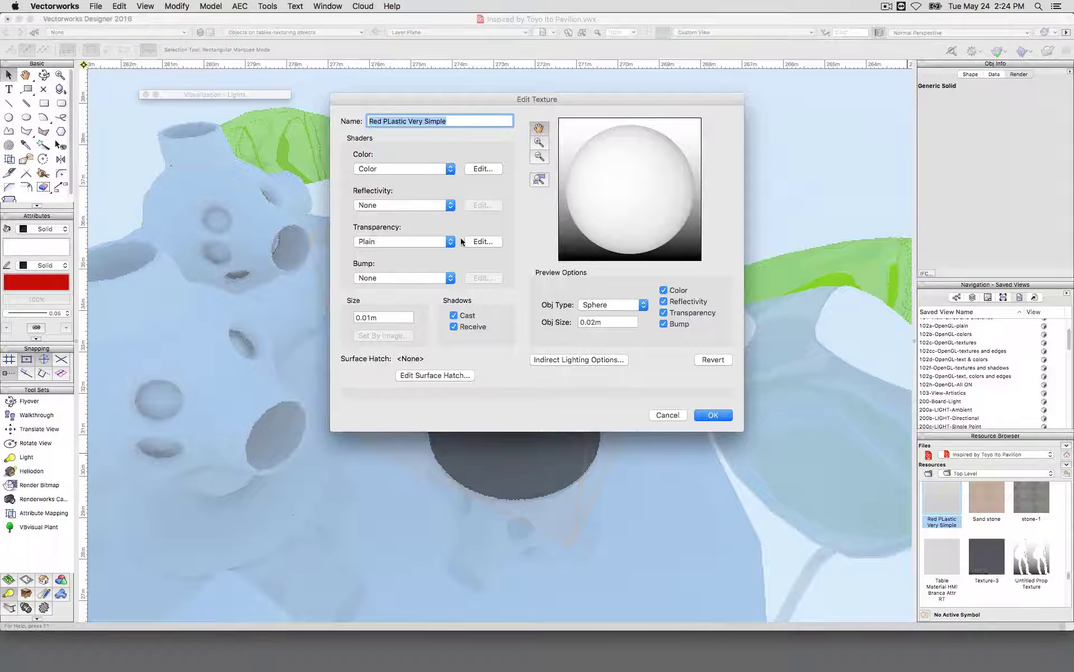
{"action": "left_click", "coordinate": [475, 242]}
{"action": "type", "text": "50"}
{"action": "key", "text": "Return"}
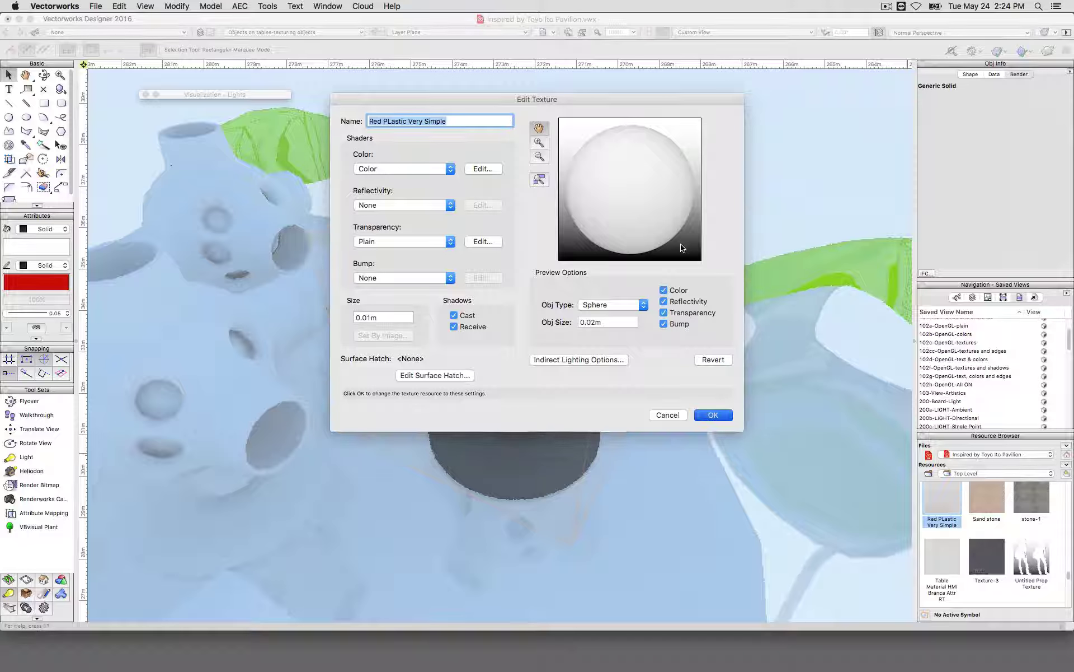
{"action": "key", "text": "Return"}
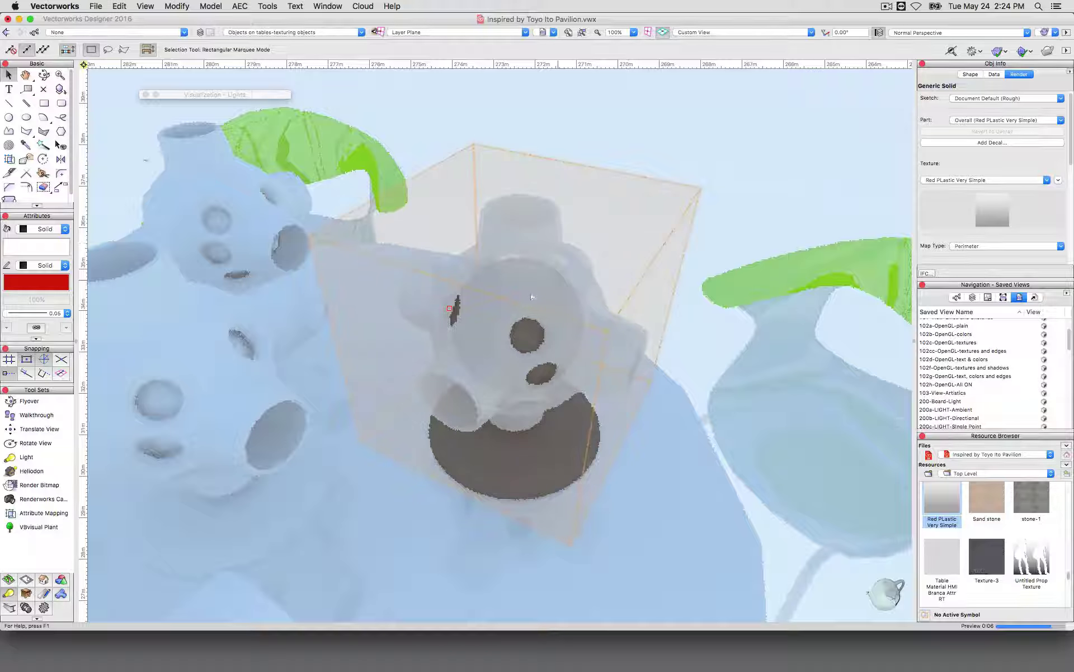
{"action": "left_click", "coordinate": [743, 239]}
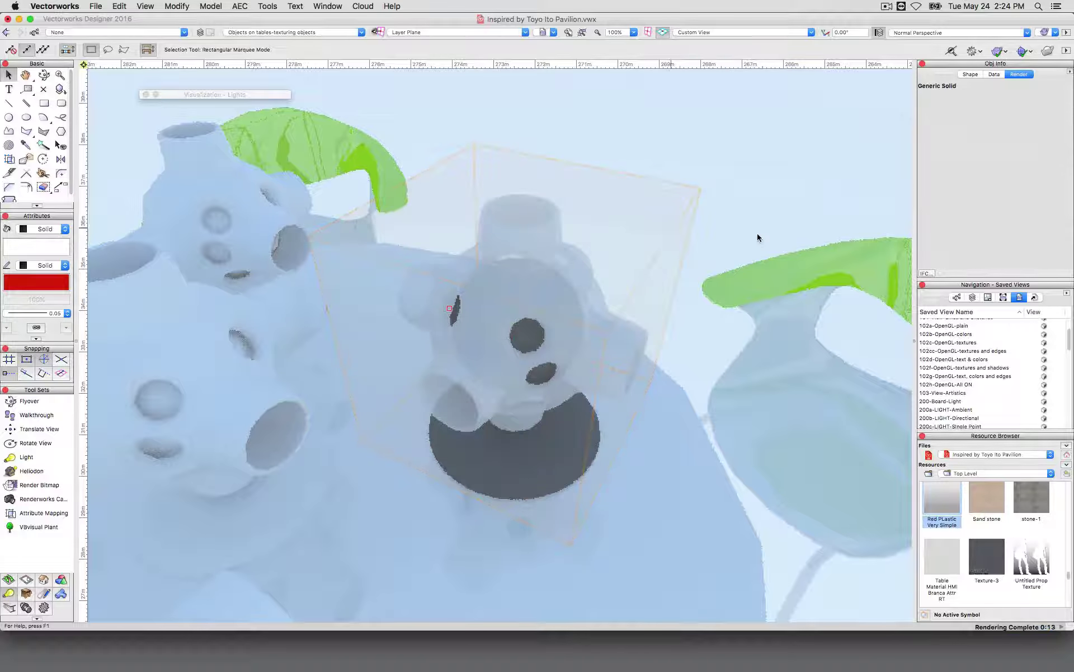
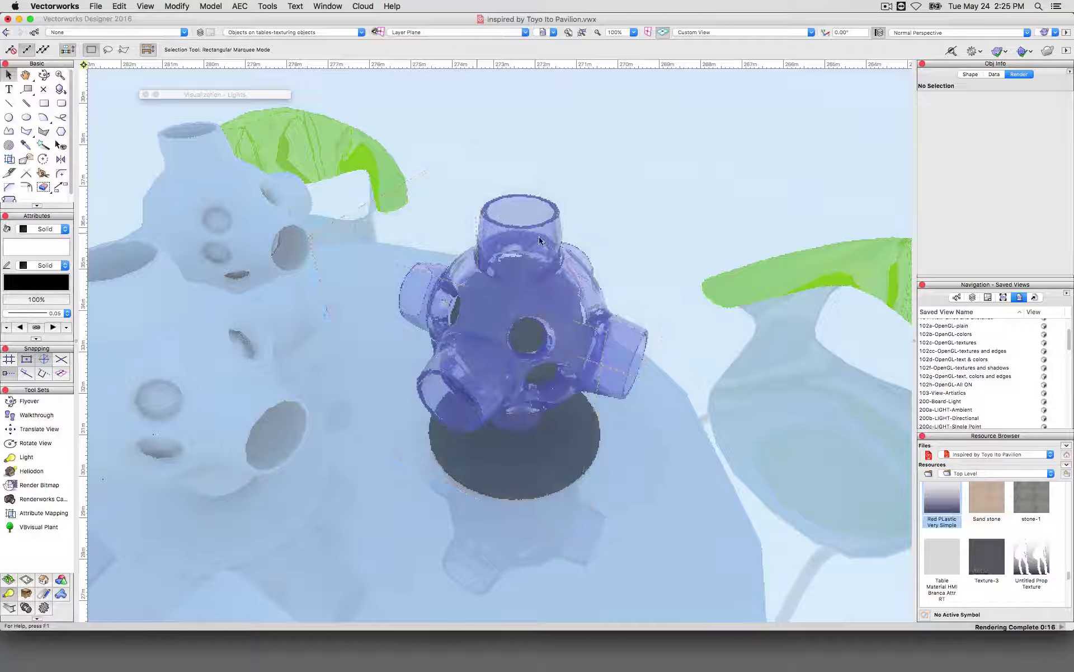
Edit the Red PLastic Very Simple texture and set its transparency shader to None
{"action": "right_click", "coordinate": [944, 511]}
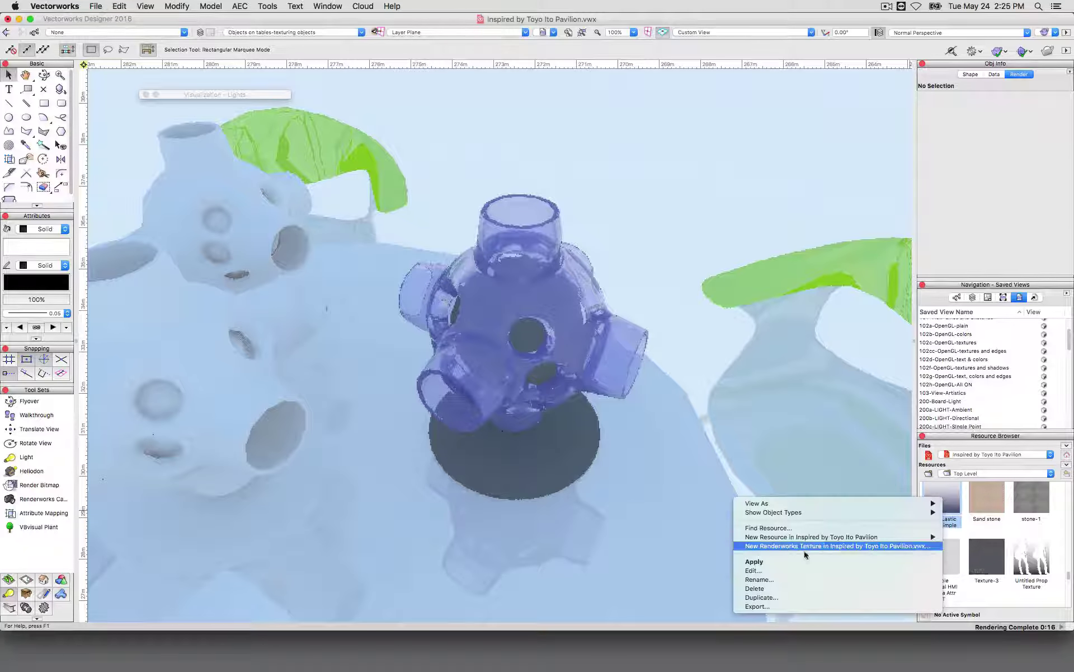
{"action": "left_click", "coordinate": [802, 567]}
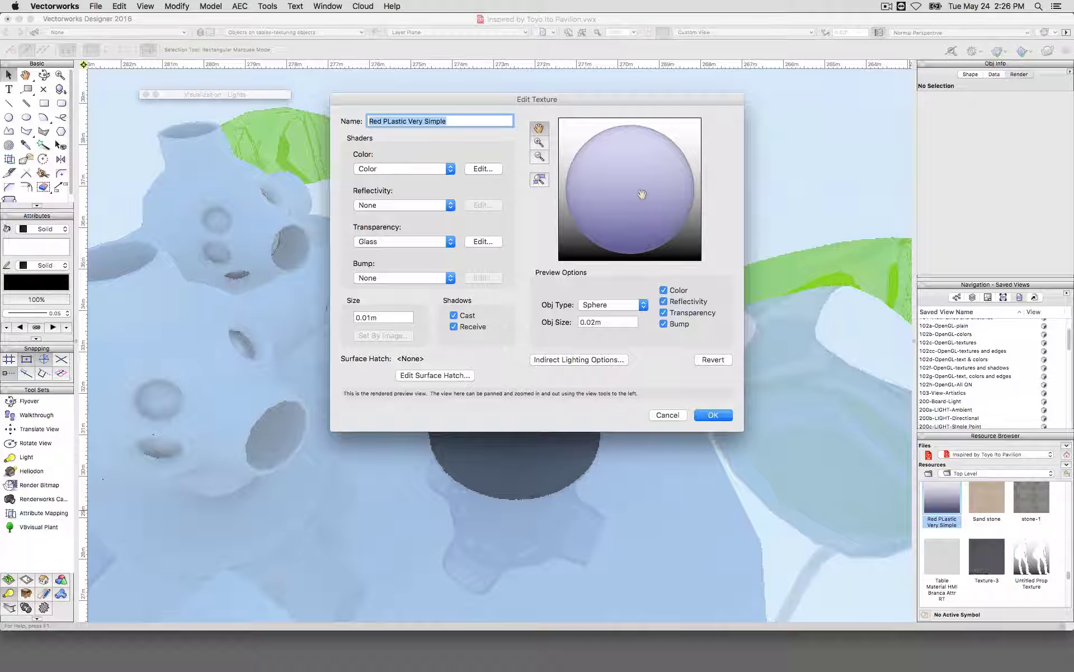
{"action": "left_click", "coordinate": [400, 240]}
{"action": "left_click", "coordinate": [373, 188]}
{"action": "left_click", "coordinate": [403, 205]}
{"action": "left_click", "coordinate": [392, 205]}
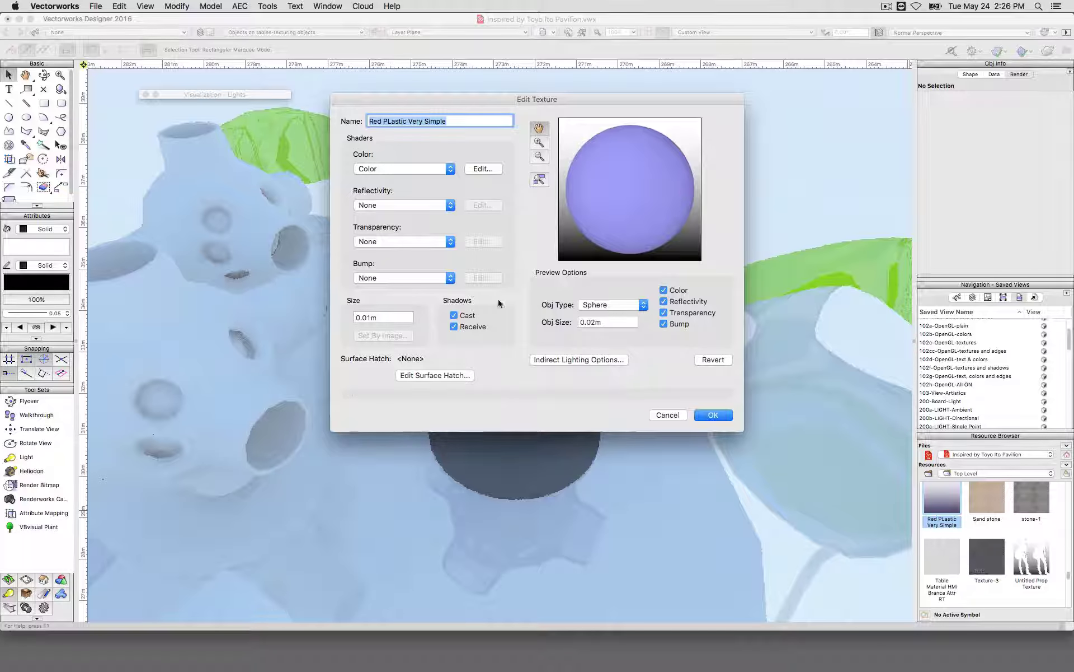
Set the texture's bump shader to Noise using the Cell Voronoi pattern
{"action": "left_click", "coordinate": [419, 278]}
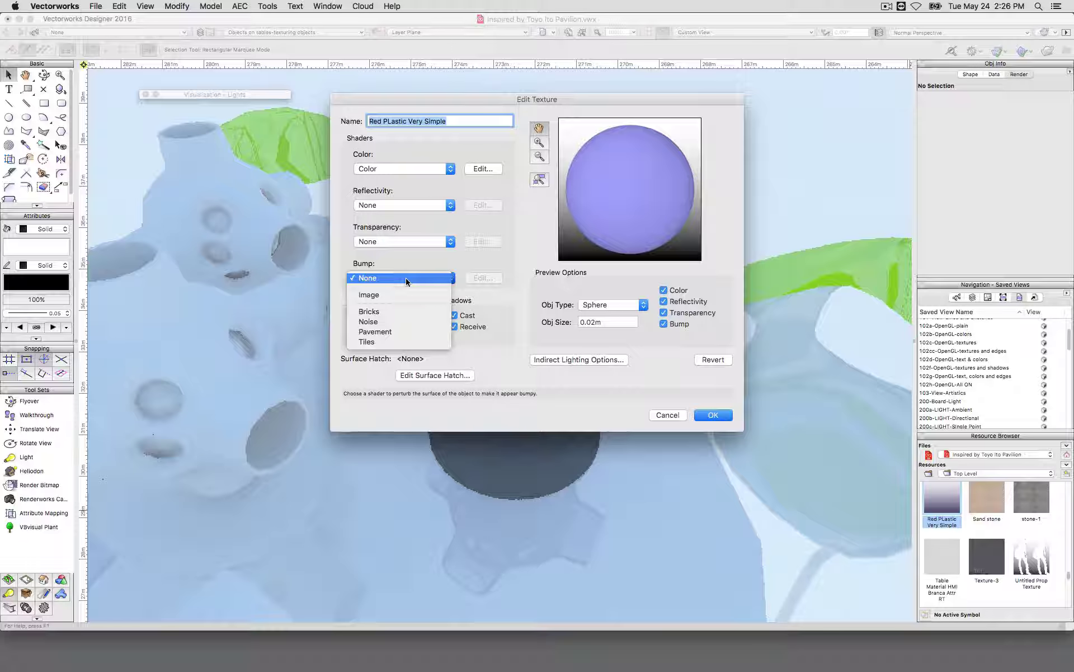
{"action": "left_click", "coordinate": [382, 321]}
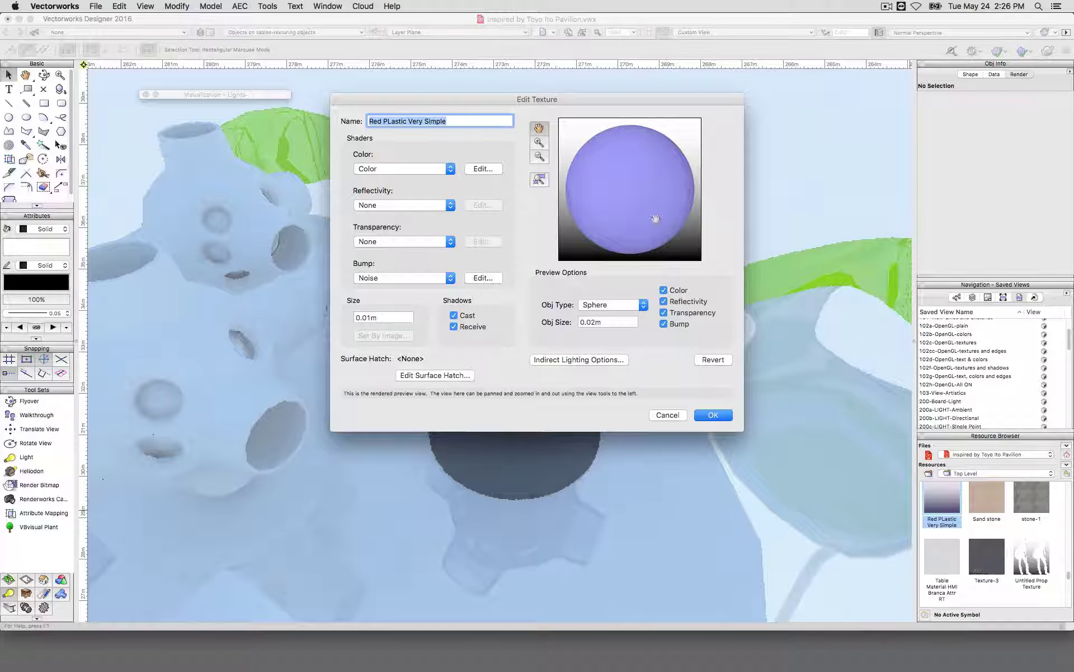
{"action": "left_click", "coordinate": [483, 277]}
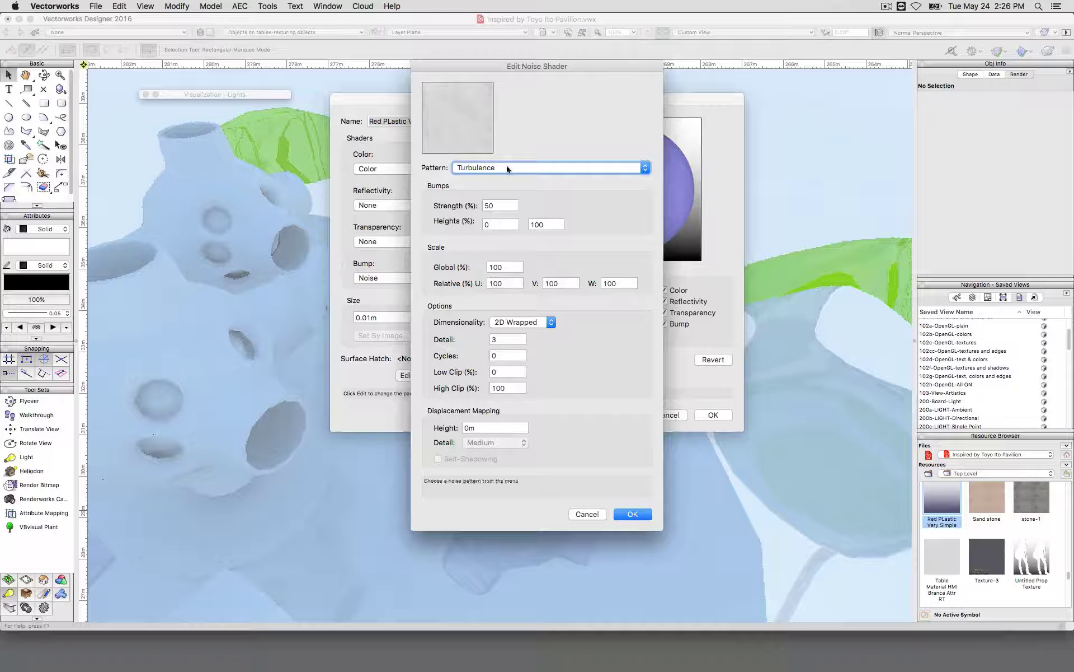
{"action": "left_click", "coordinate": [495, 169]}
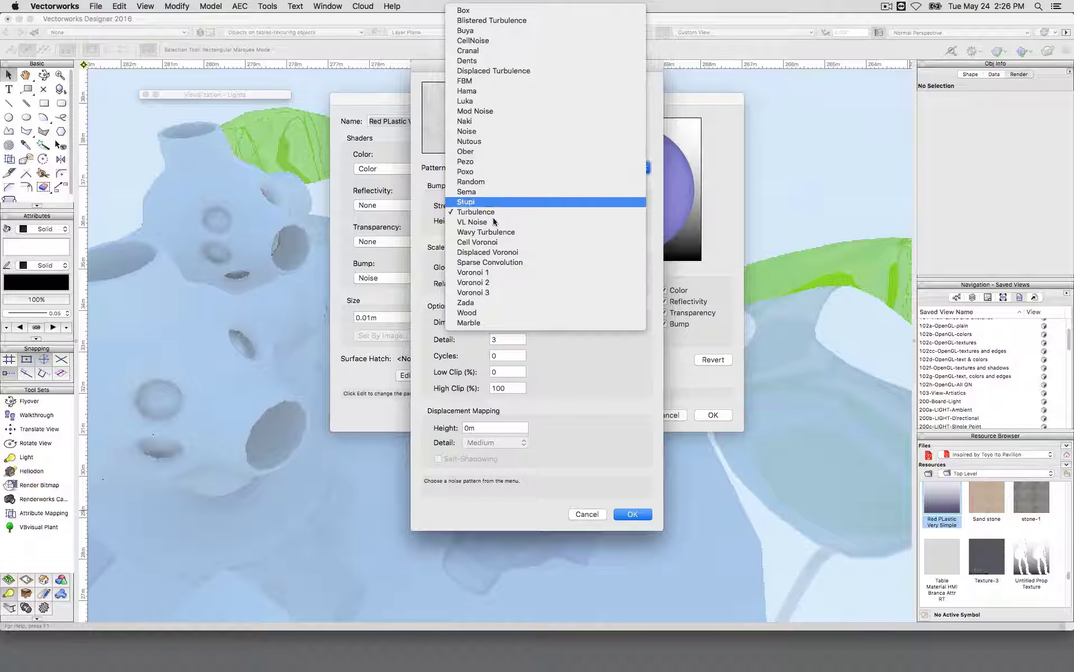
{"action": "left_click", "coordinate": [492, 242]}
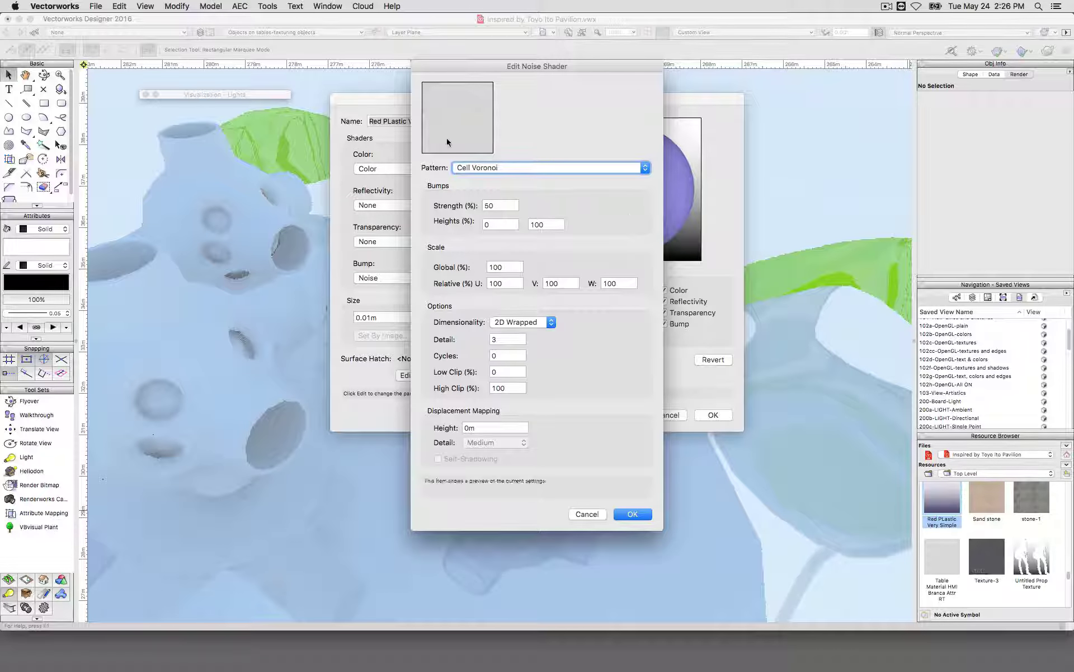
{"action": "left_click", "coordinate": [629, 515]}
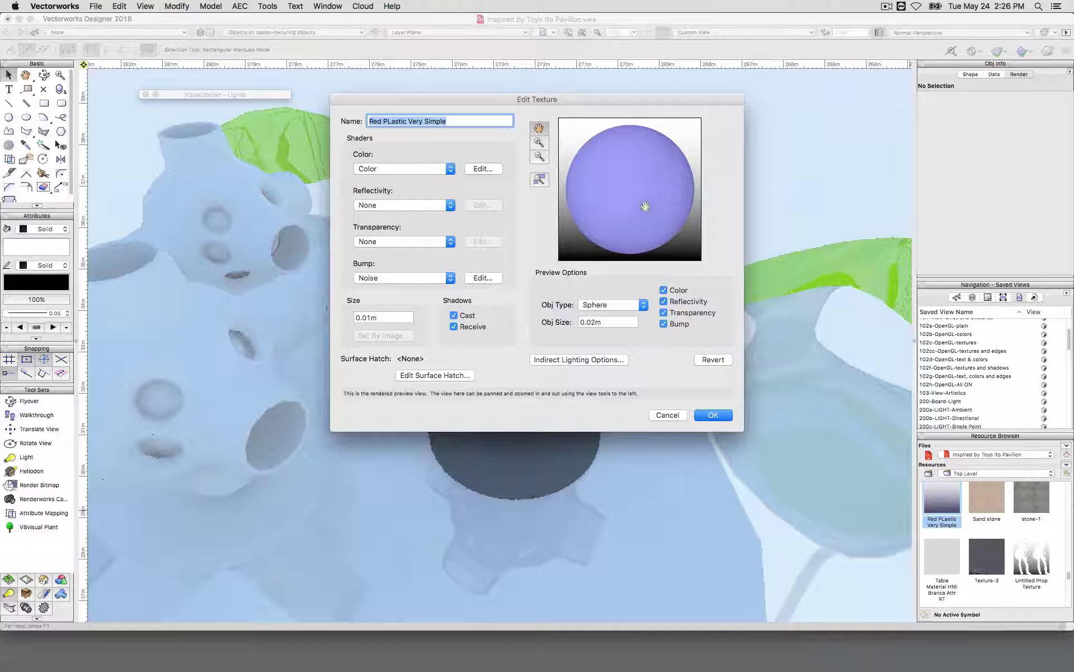
Set the texture's transparency shader back to Glass and save the texture
{"action": "left_click", "coordinate": [445, 241]}
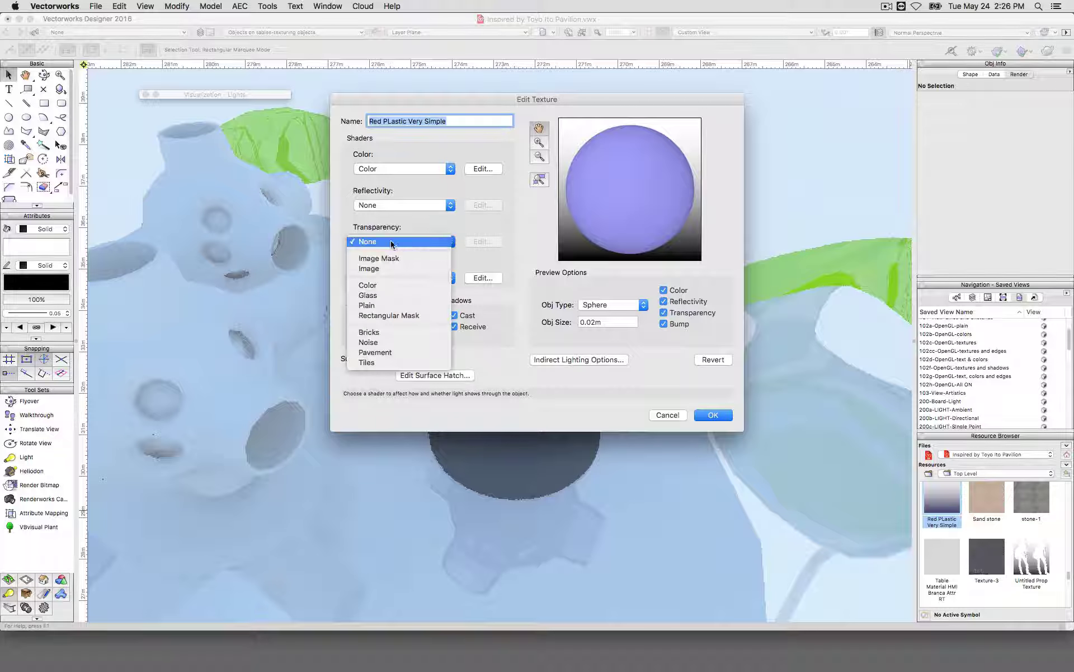
{"action": "left_click", "coordinate": [390, 295]}
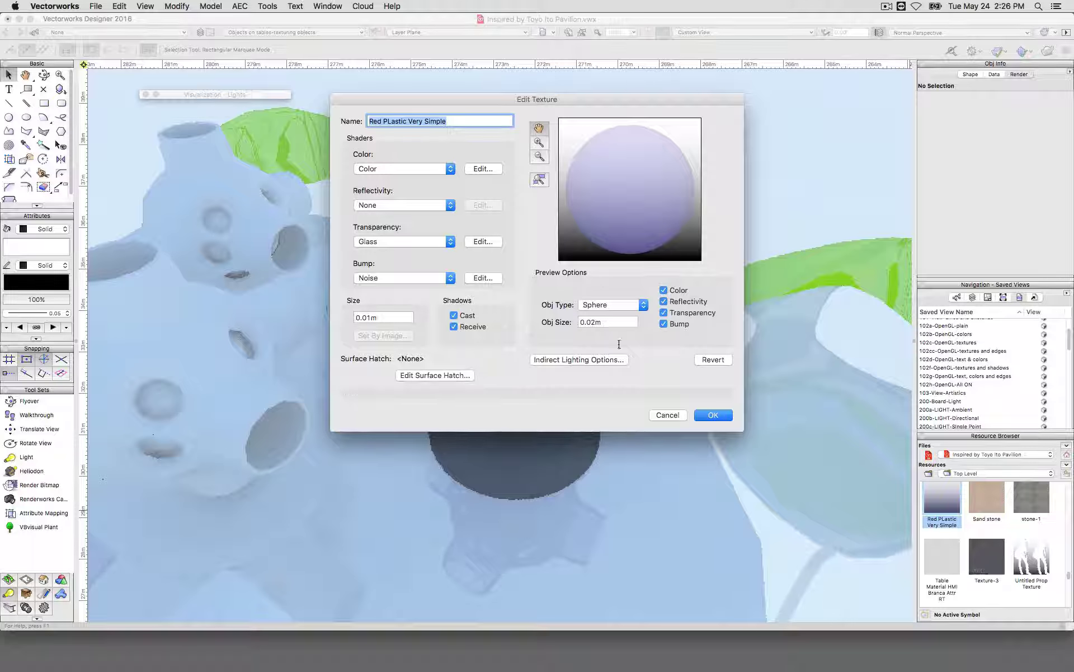
{"action": "left_click", "coordinate": [713, 416]}
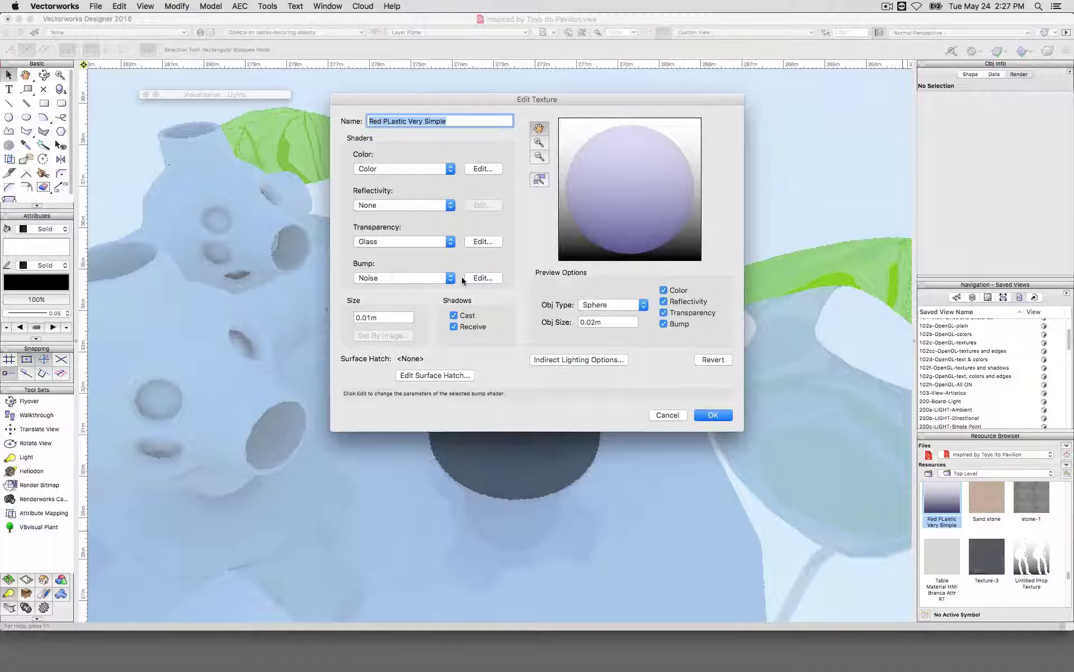
Set the noise bump shader's strength to 100% and its dimensionality to 3D Solid
{"action": "left_click", "coordinate": [484, 278]}
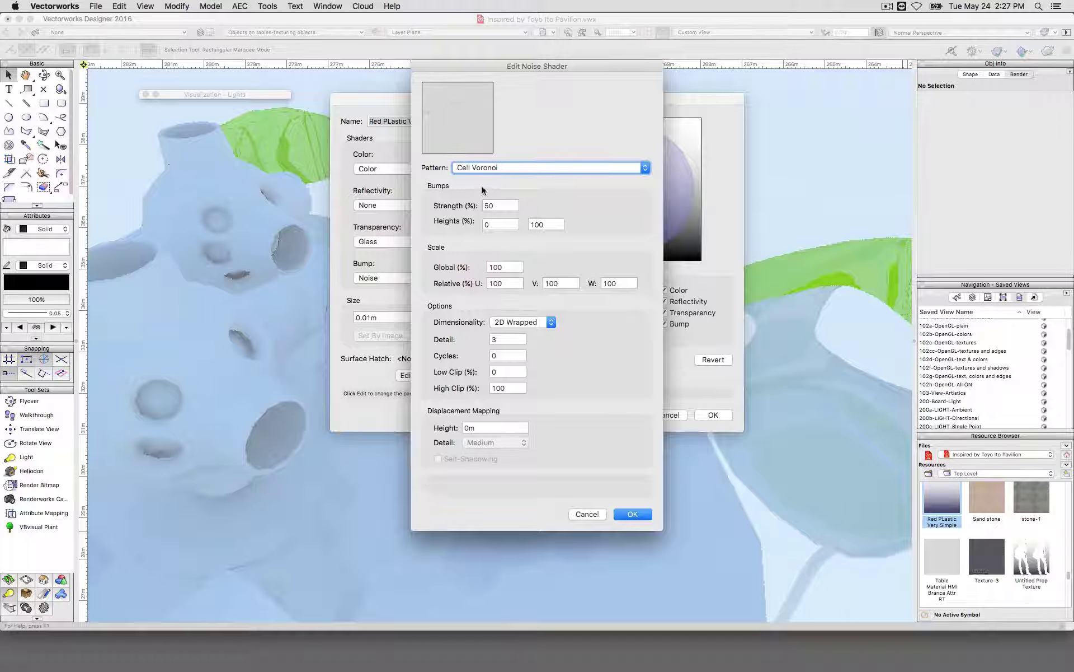
{"action": "key", "text": "Tab"}
{"action": "type", "text": "10"}
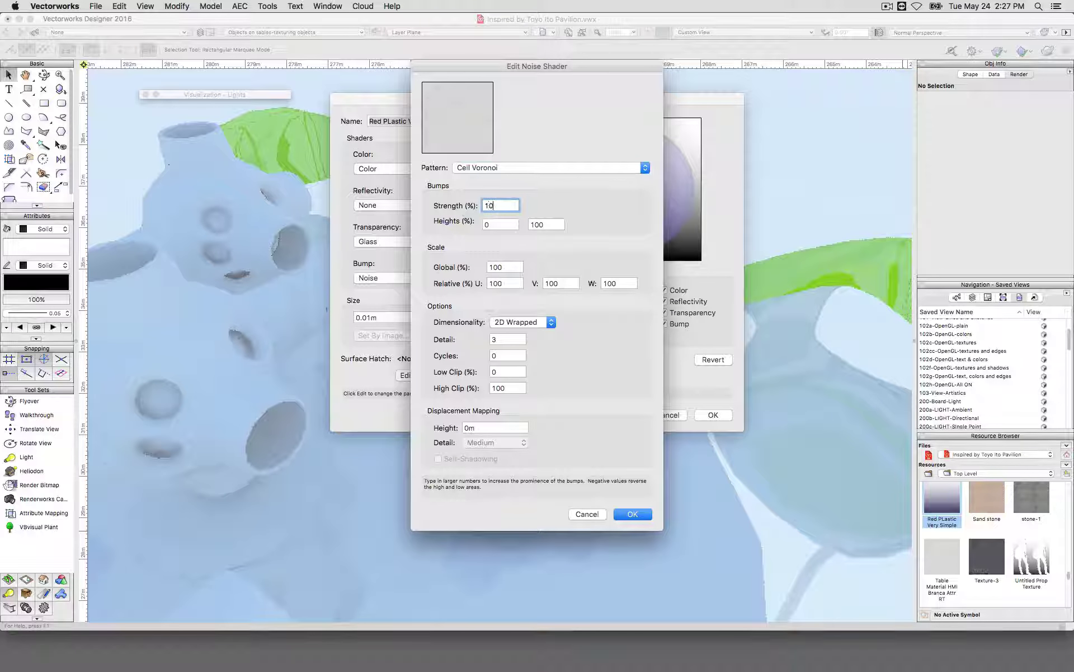
{"action": "type", "text": "0"}
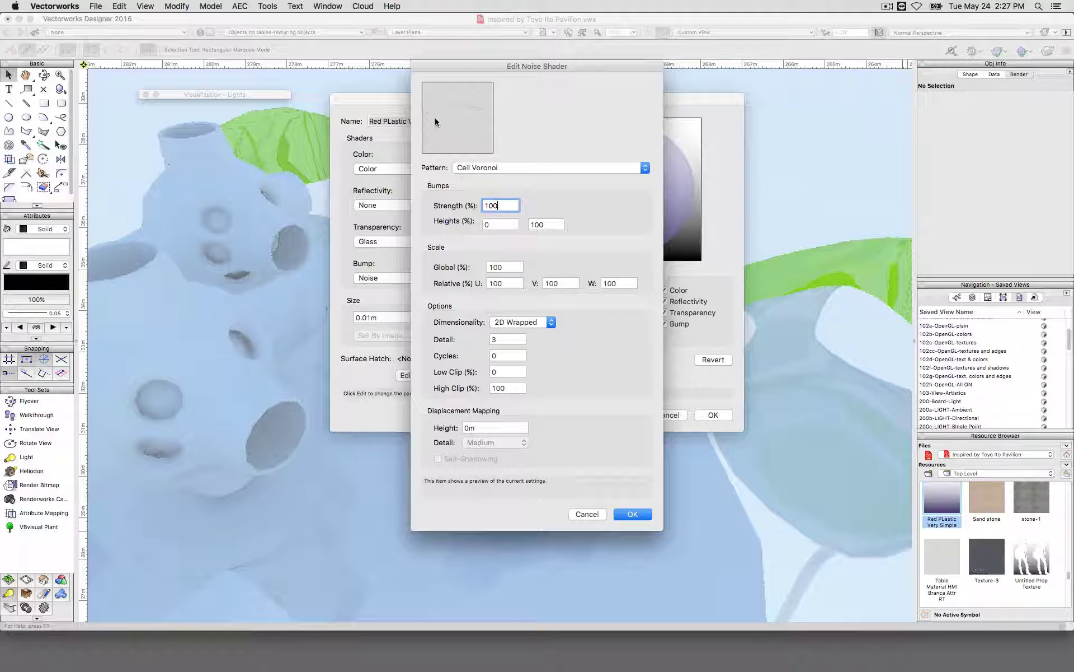
{"action": "left_click", "coordinate": [528, 323]}
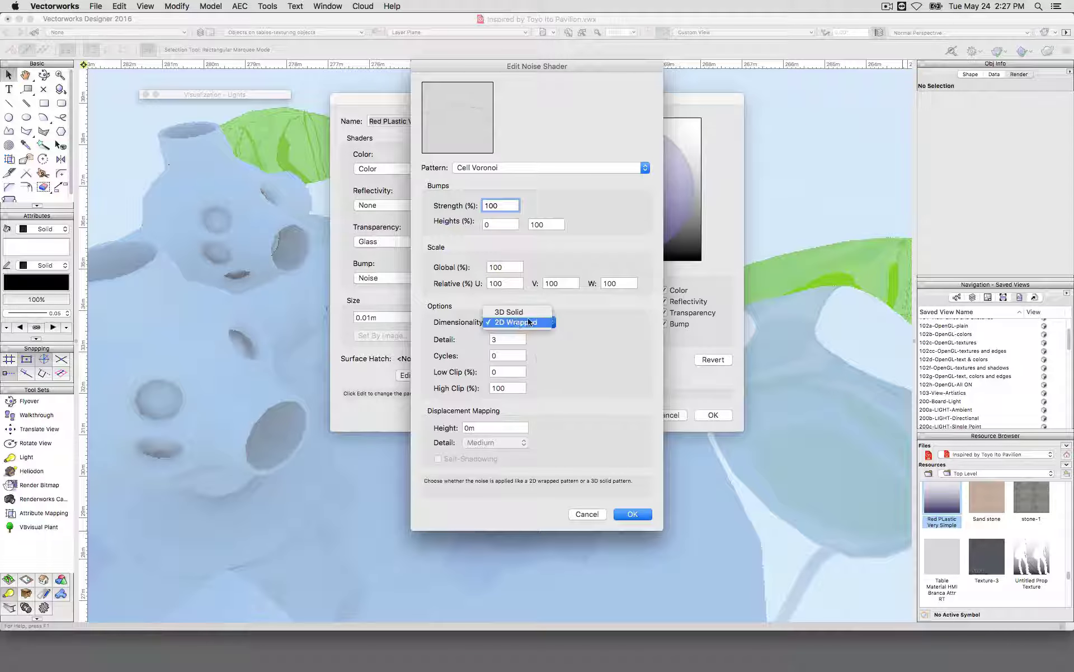
{"action": "left_click", "coordinate": [509, 311]}
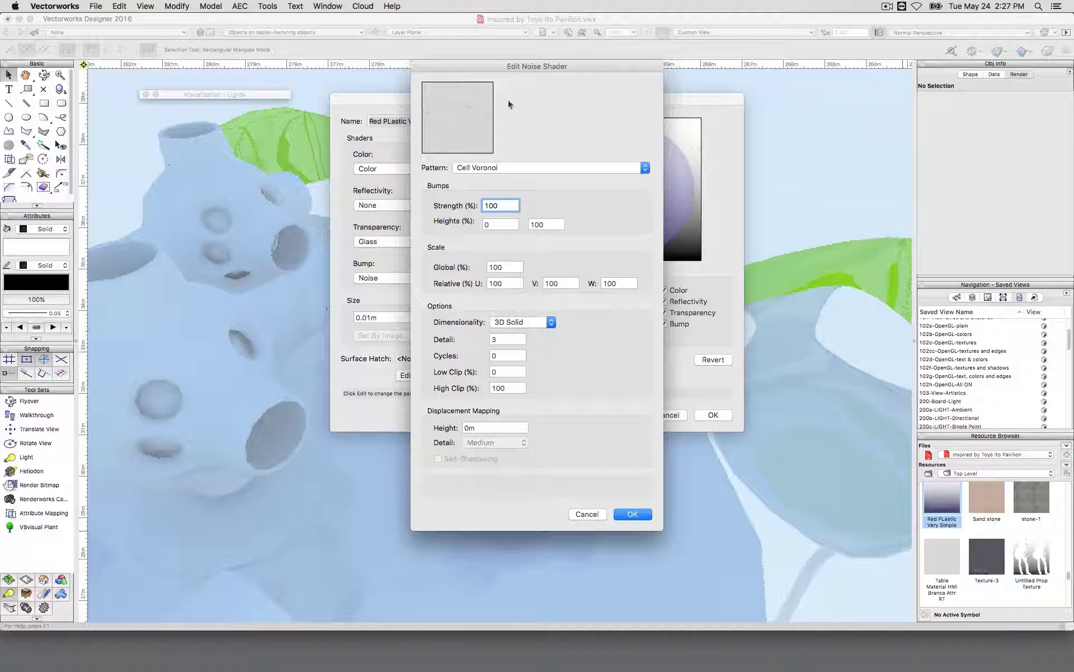
{"action": "left_click", "coordinate": [521, 323]}
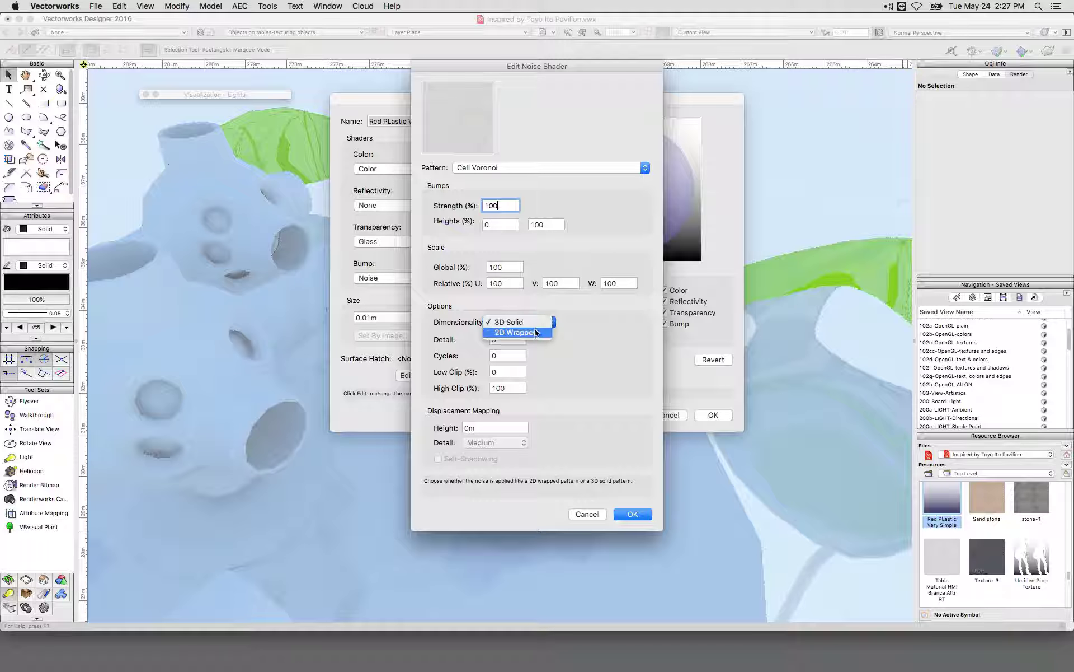
{"action": "left_click", "coordinate": [560, 327]}
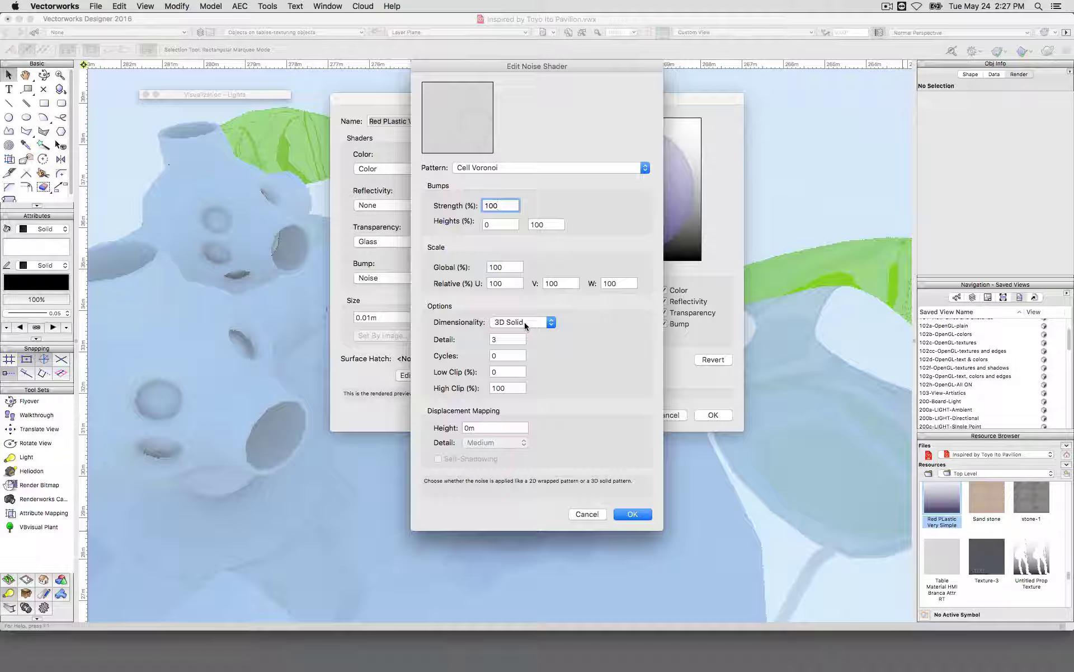
{"action": "left_click", "coordinate": [525, 323]}
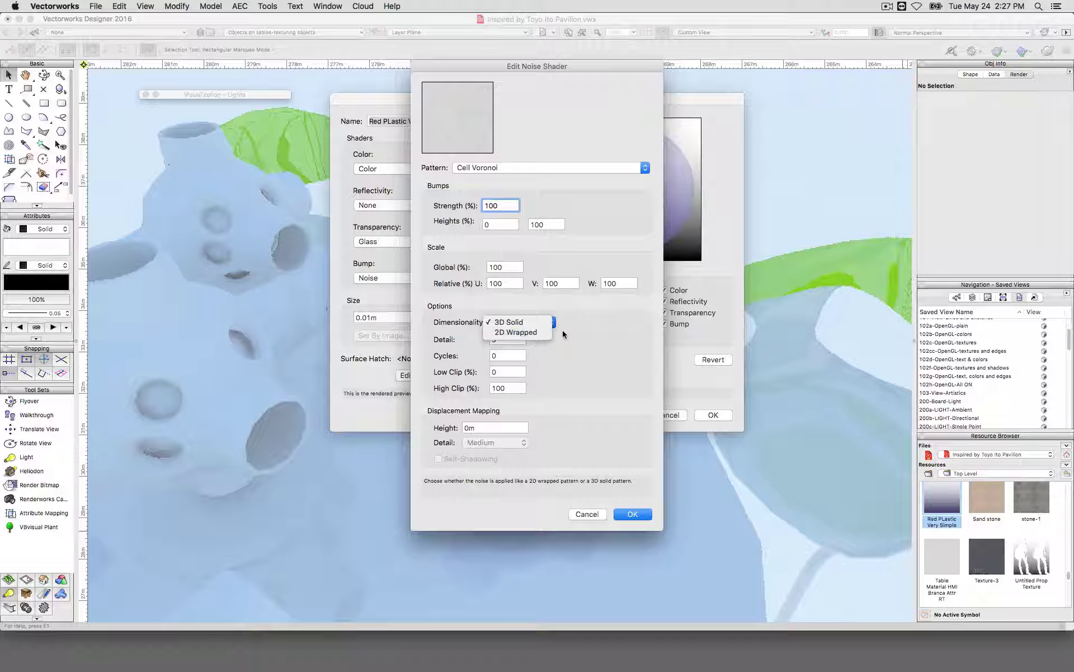
{"action": "left_click", "coordinate": [534, 322]}
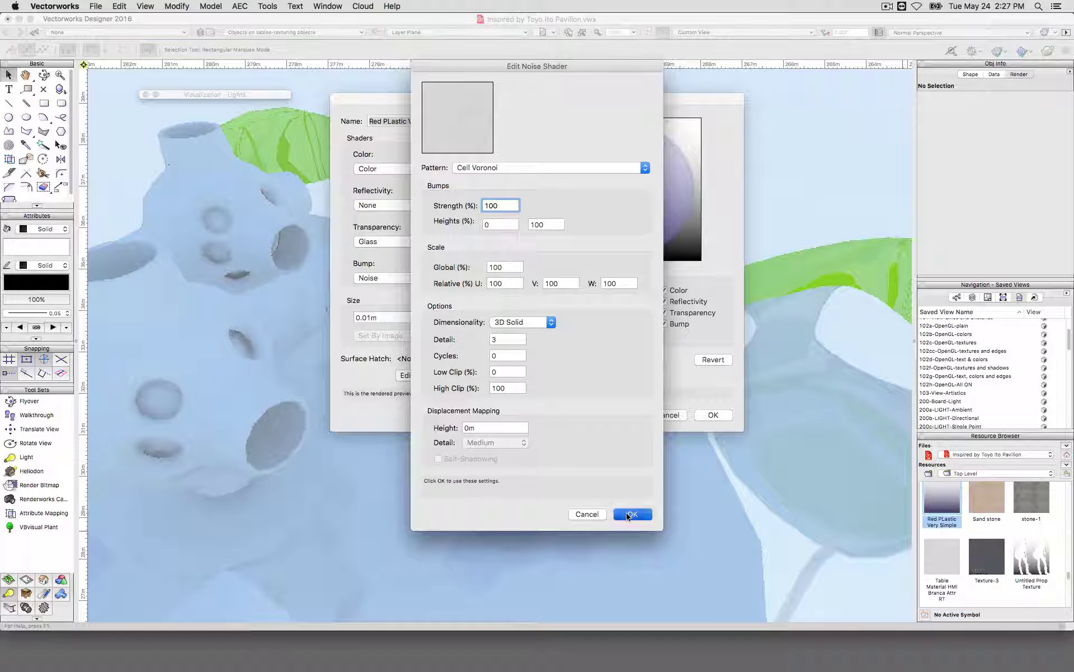
{"action": "key", "text": "Return"}
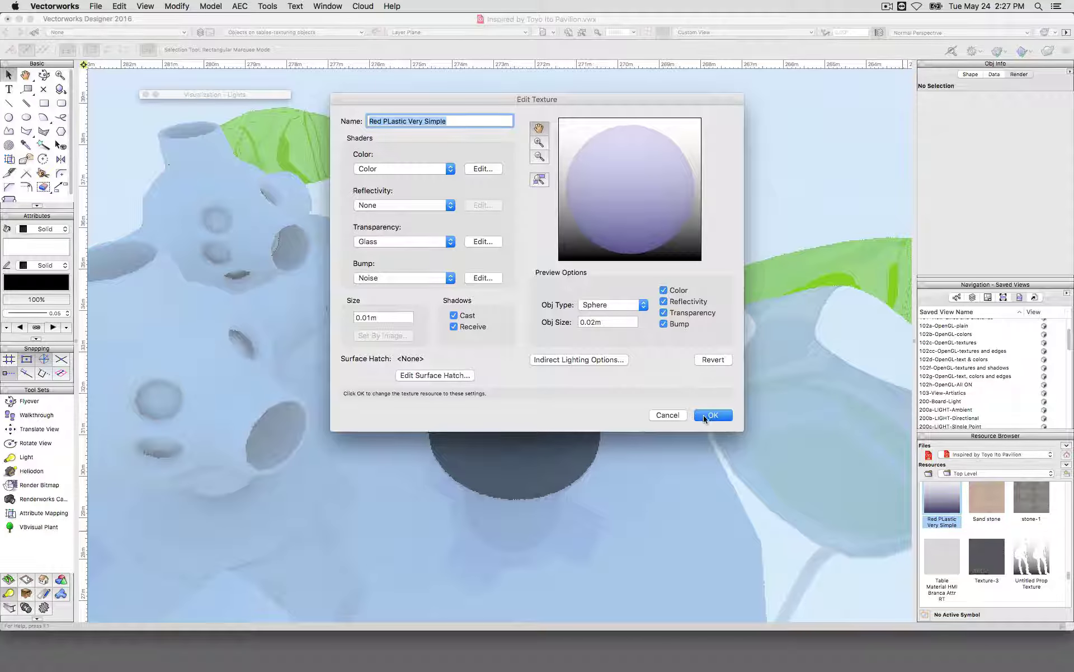
Change the noise bump shader's pattern to Voronoi 1
{"action": "left_click", "coordinate": [483, 277]}
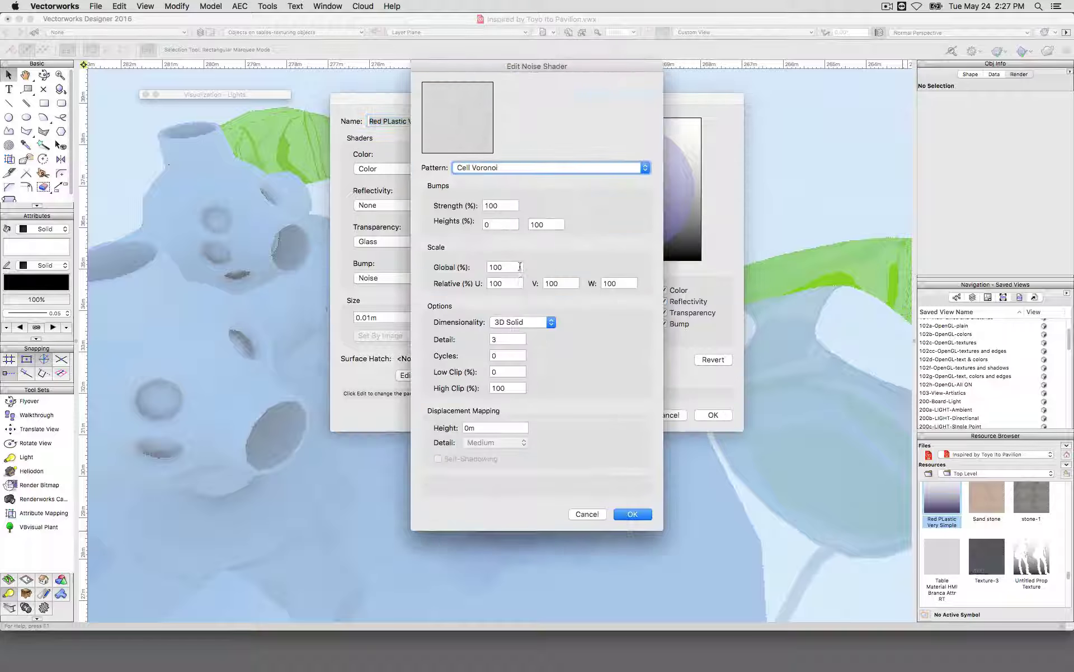
{"action": "left_click", "coordinate": [510, 168]}
{"action": "left_click", "coordinate": [495, 205]}
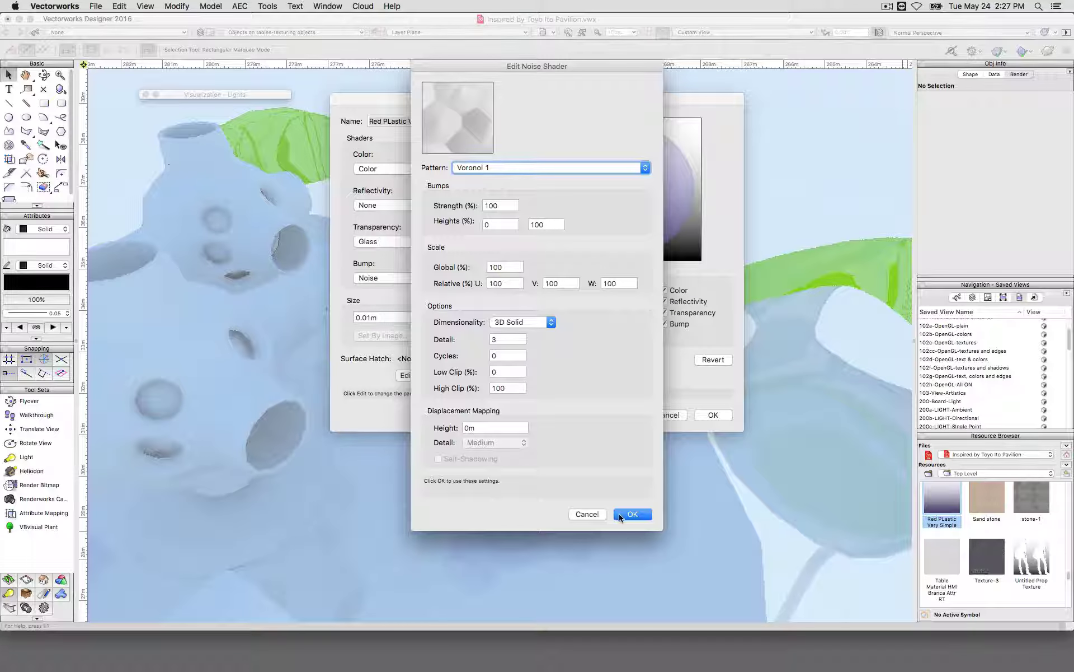
{"action": "key", "text": "Return"}
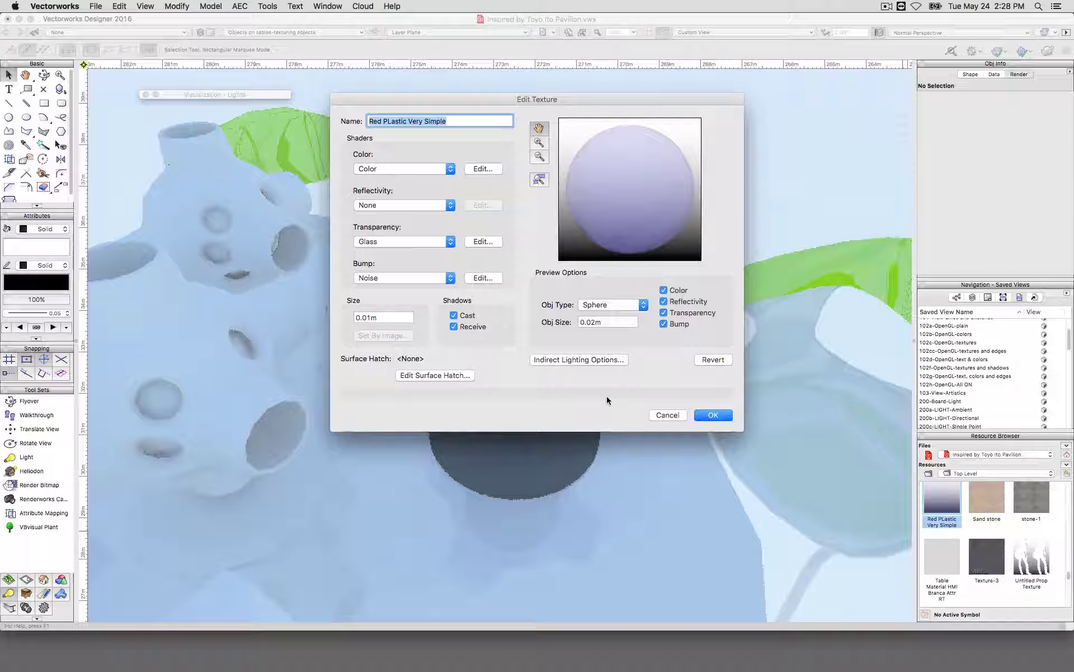
Set the glass transparency shader's transmission to 50% and save the Red PLastic Very Simple texture
{"action": "left_click", "coordinate": [477, 241]}
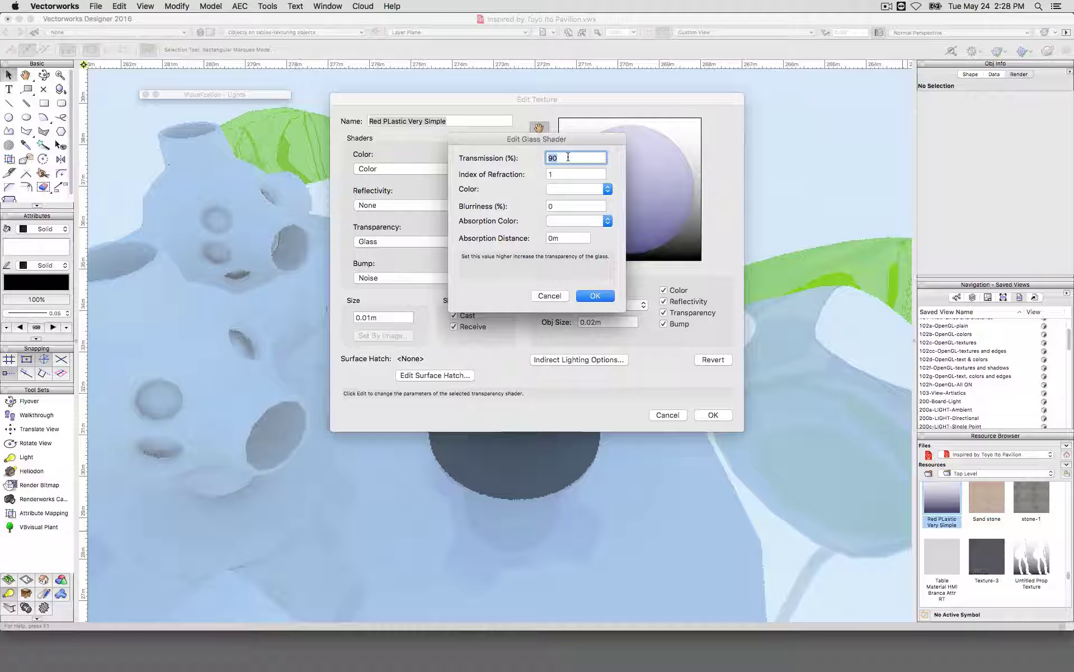
{"action": "type", "text": "50"}
{"action": "key", "text": "Return"}
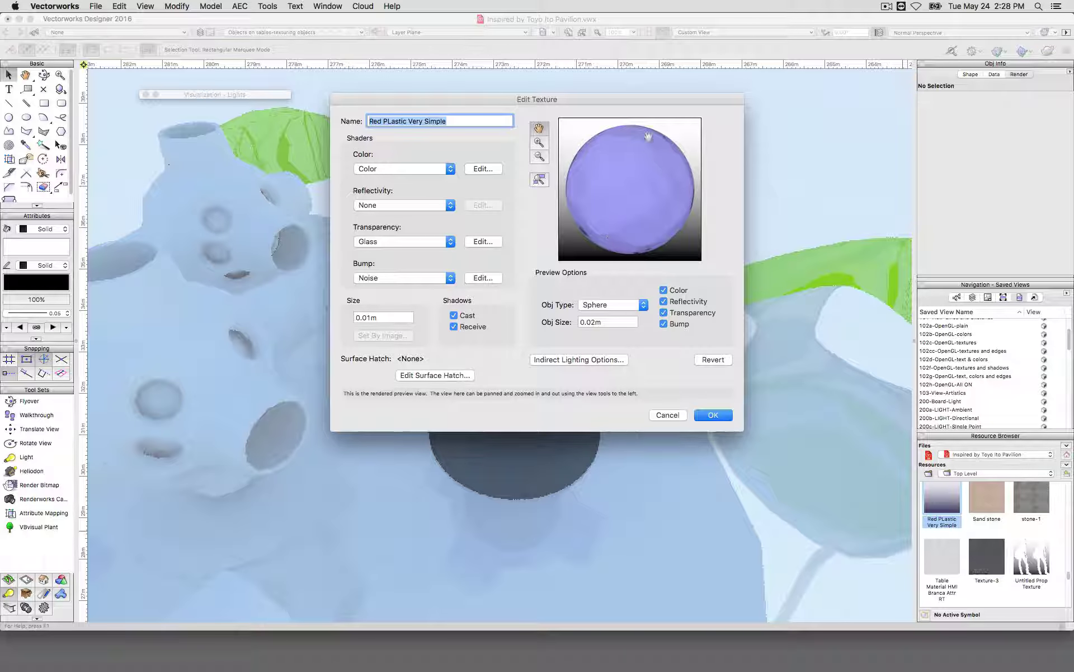
{"action": "left_click", "coordinate": [710, 415]}
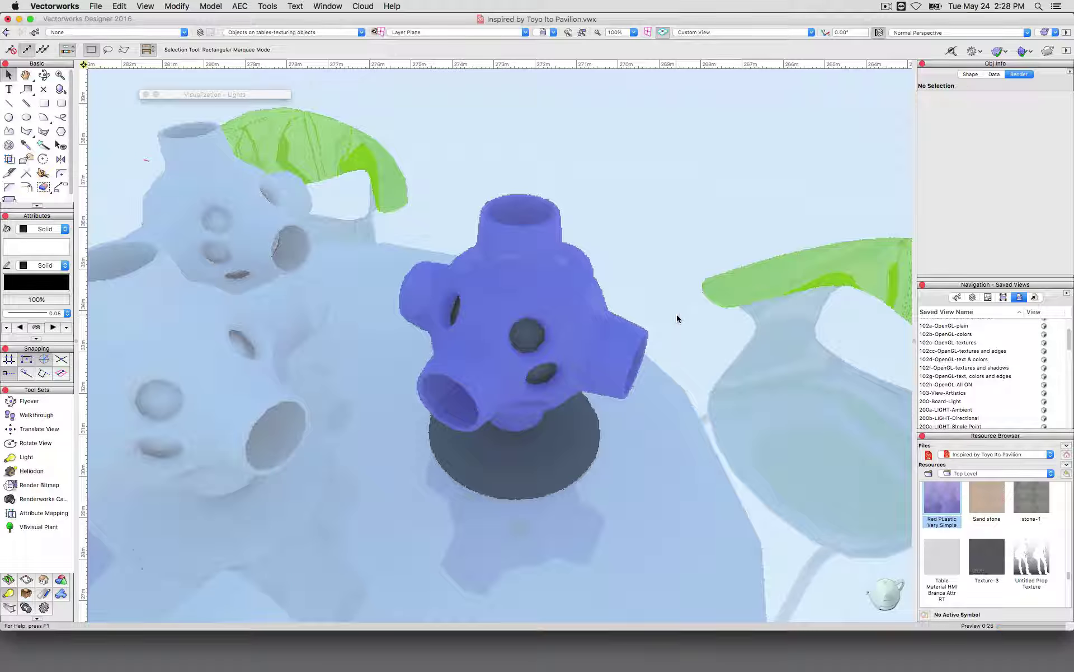
Look through the pavilion file's render textures for another material to use
{"action": "right_click", "coordinate": [944, 498]}
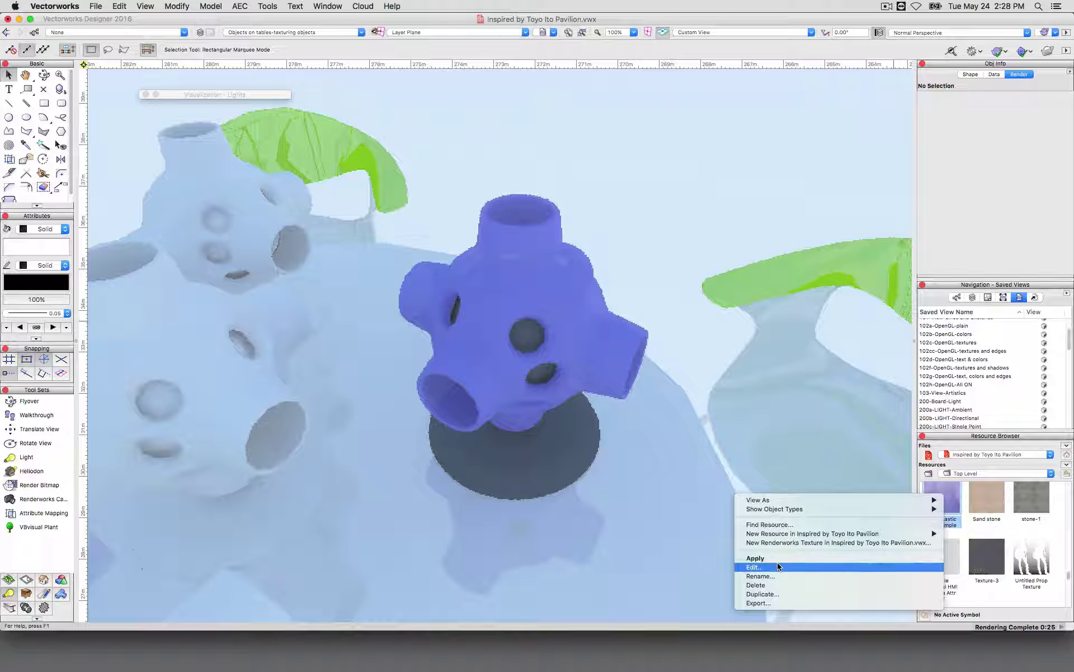
{"action": "key", "text": "Escape"}
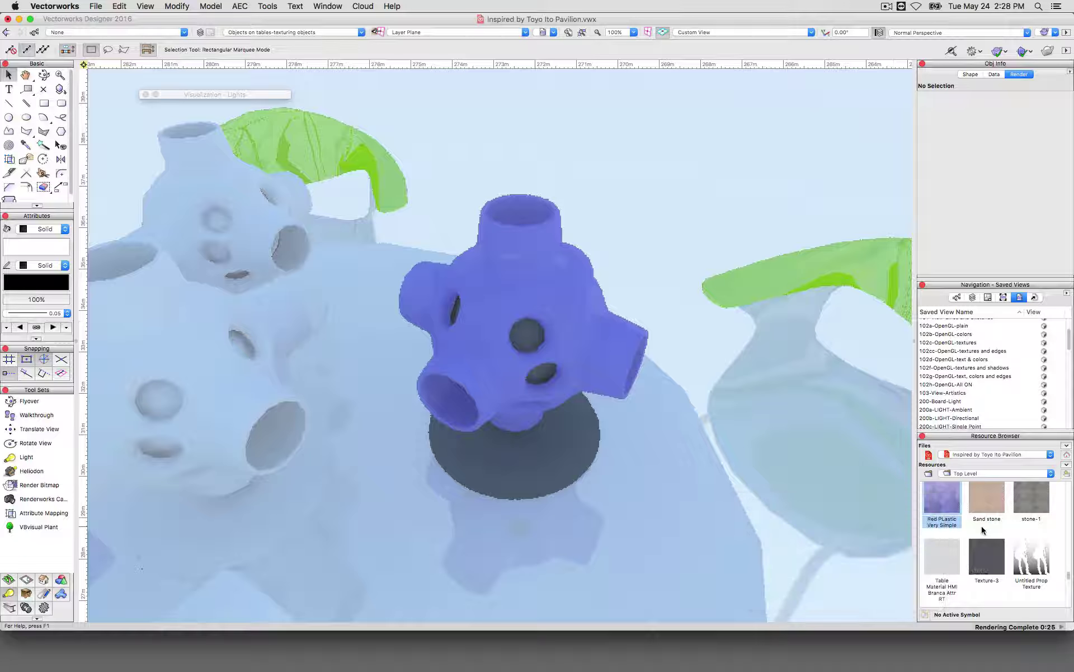
{"action": "scroll", "coordinate": [982, 526], "scroll_direction": "down", "scroll_amount": 5}
{"action": "scroll", "coordinate": [982, 528], "scroll_direction": "down", "scroll_amount": 10}
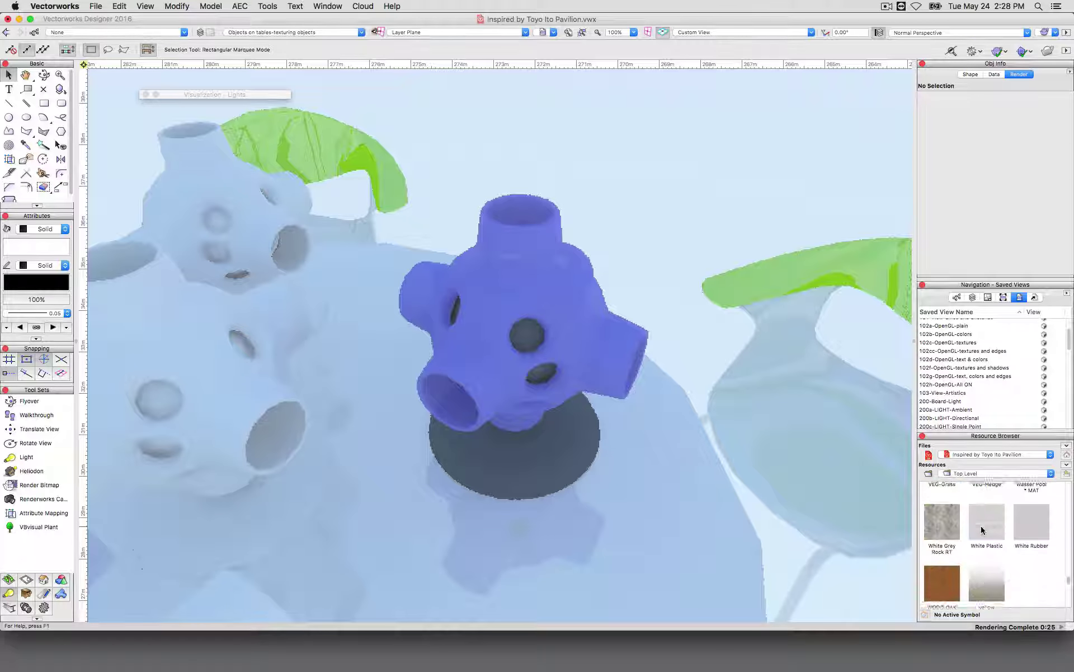
{"action": "scroll", "coordinate": [981, 543], "scroll_direction": "down", "scroll_amount": 10}
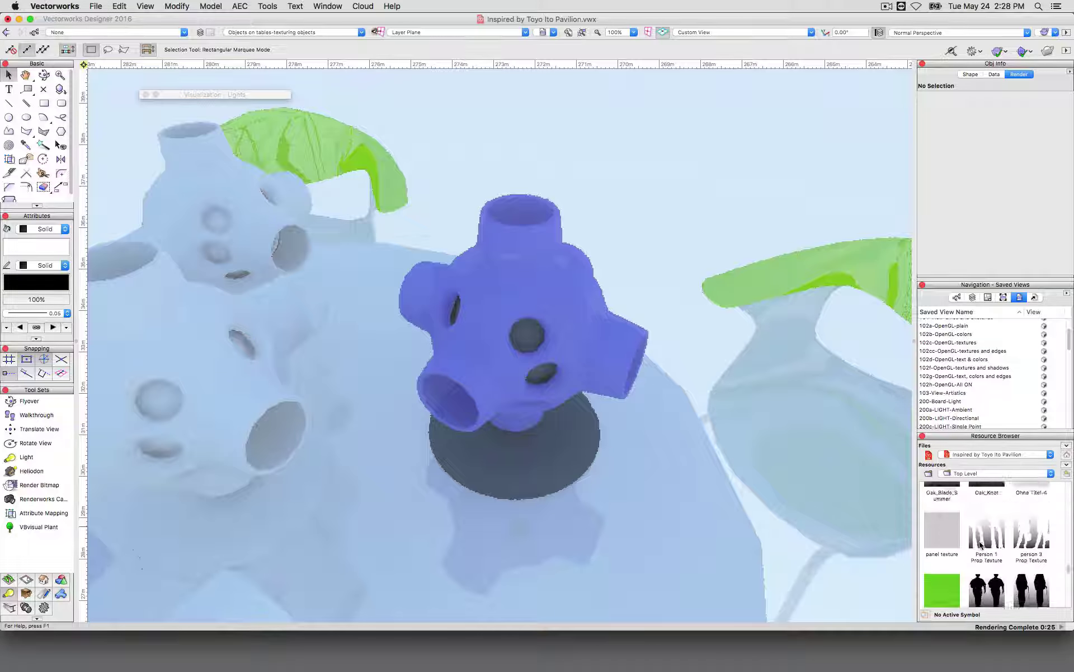
{"action": "scroll", "coordinate": [986, 574], "scroll_direction": "up", "scroll_amount": 5}
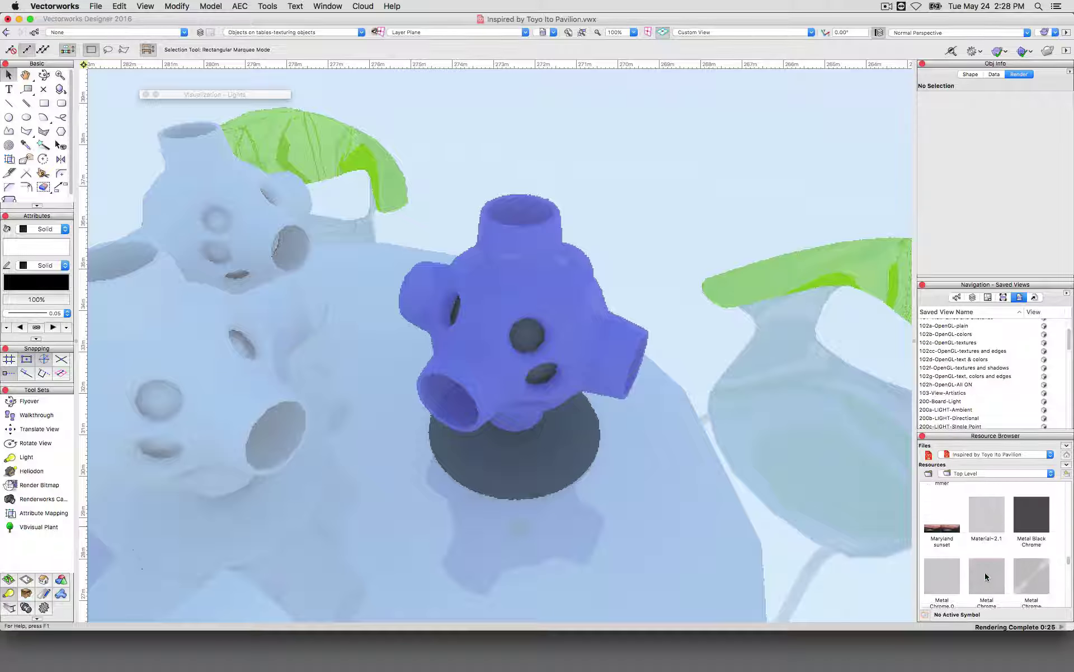
{"action": "scroll", "coordinate": [985, 572], "scroll_direction": "up", "scroll_amount": 5}
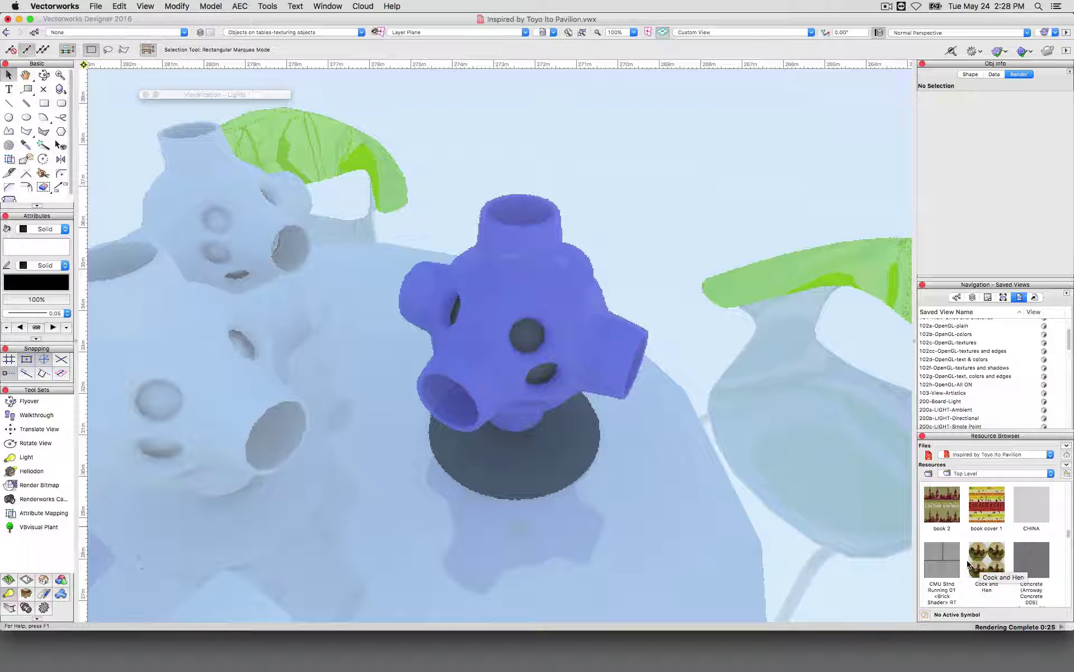
{"action": "scroll", "coordinate": [974, 564], "scroll_direction": "up", "scroll_amount": 5}
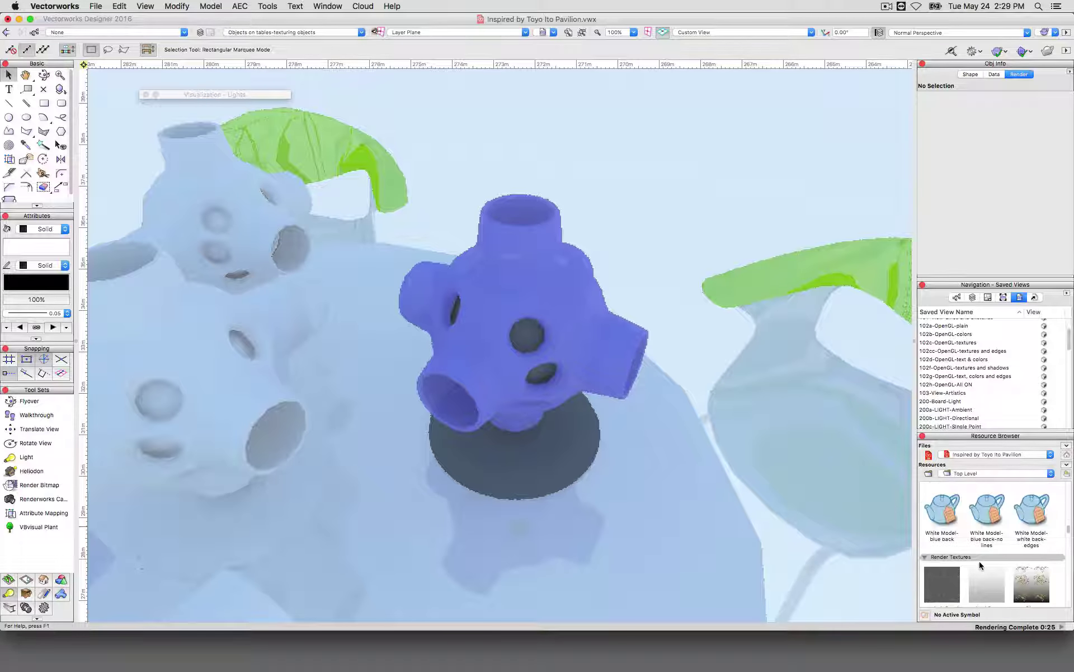
{"action": "scroll", "coordinate": [980, 565], "scroll_direction": "down", "scroll_amount": 5}
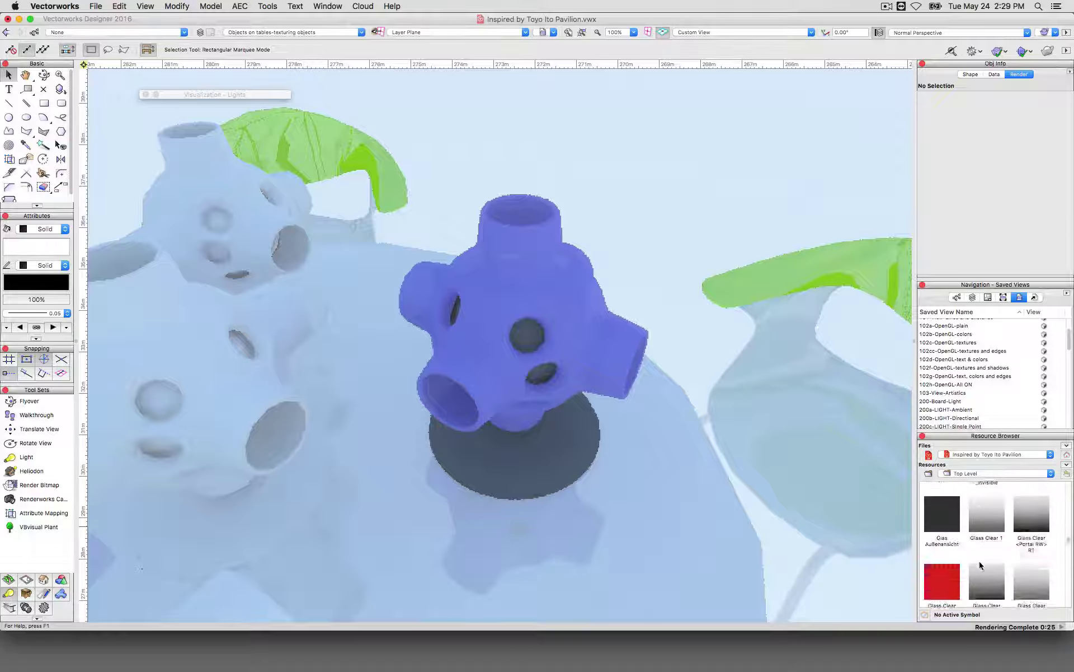
{"action": "scroll", "coordinate": [980, 565], "scroll_direction": "down", "scroll_amount": 10}
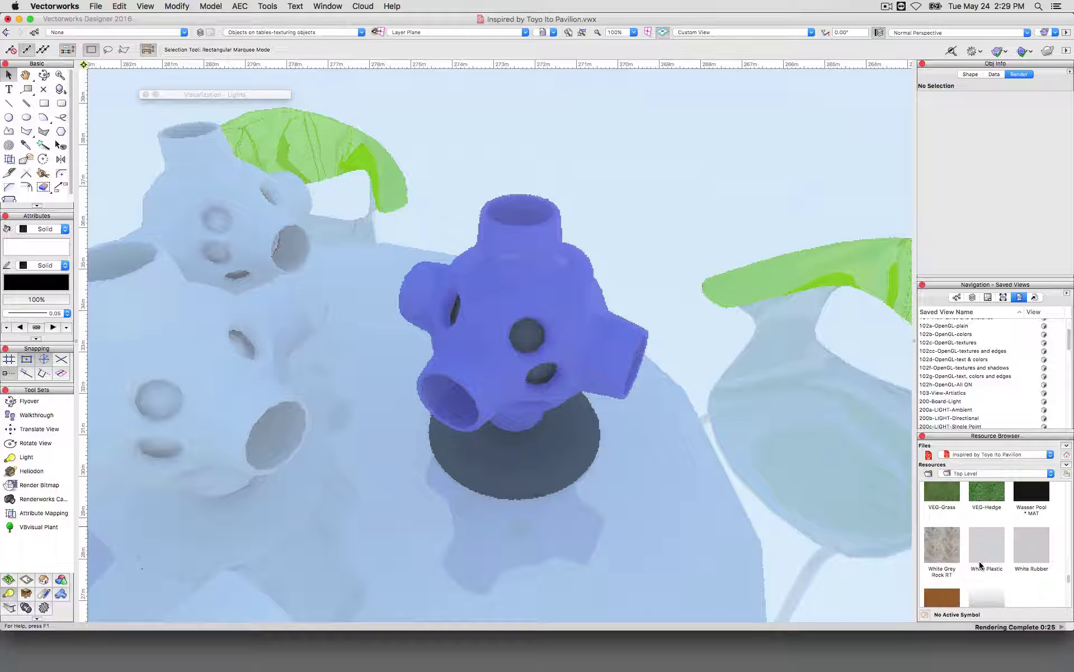
Open the recent file Texture Object.vwx and examine the yellow cracked-surface render up close
{"action": "left_click", "coordinate": [324, 6]}
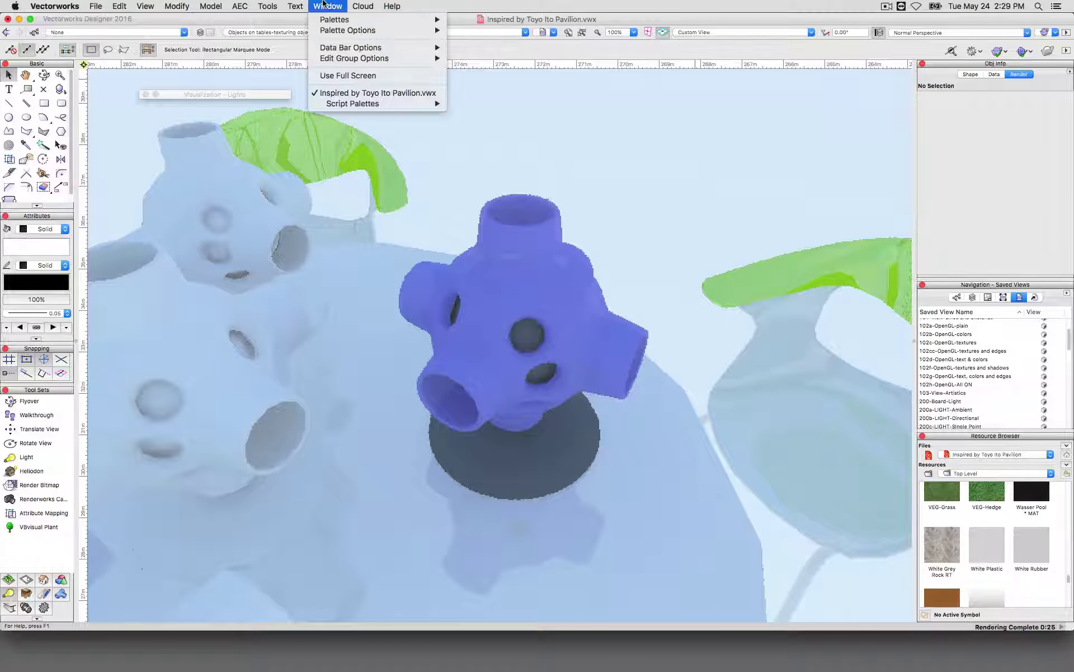
{"action": "left_click", "coordinate": [333, 4]}
{"action": "left_click", "coordinate": [95, 5]}
{"action": "mouse_move", "coordinate": [134, 40]}
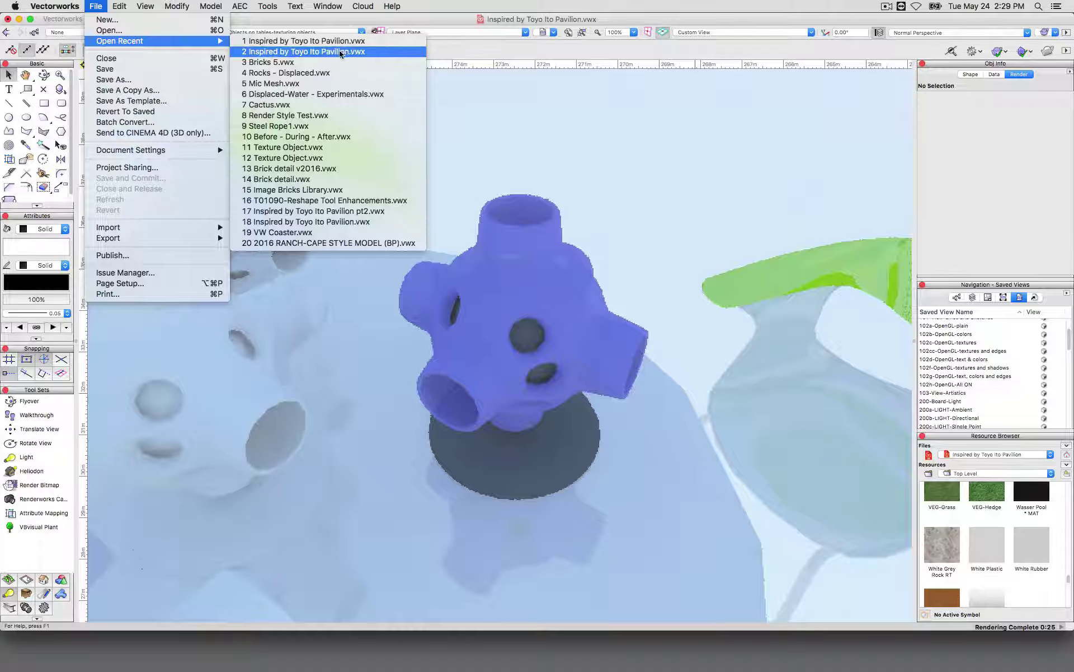
{"action": "left_click", "coordinate": [324, 148]}
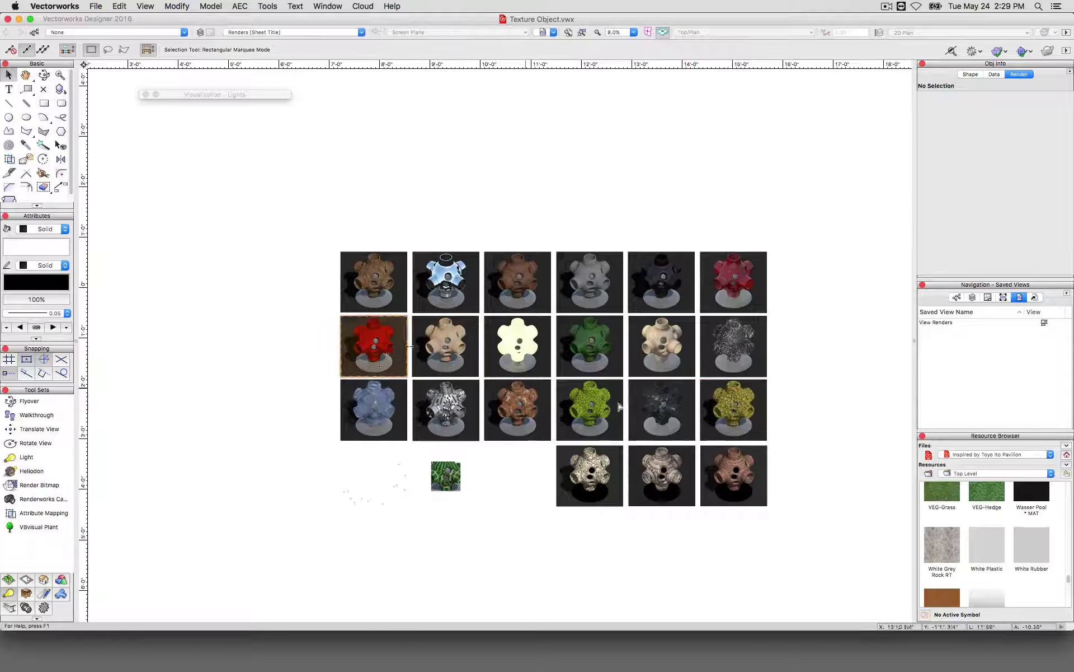
{"action": "scroll", "coordinate": [794, 418], "scroll_direction": "up", "scroll_amount": 5}
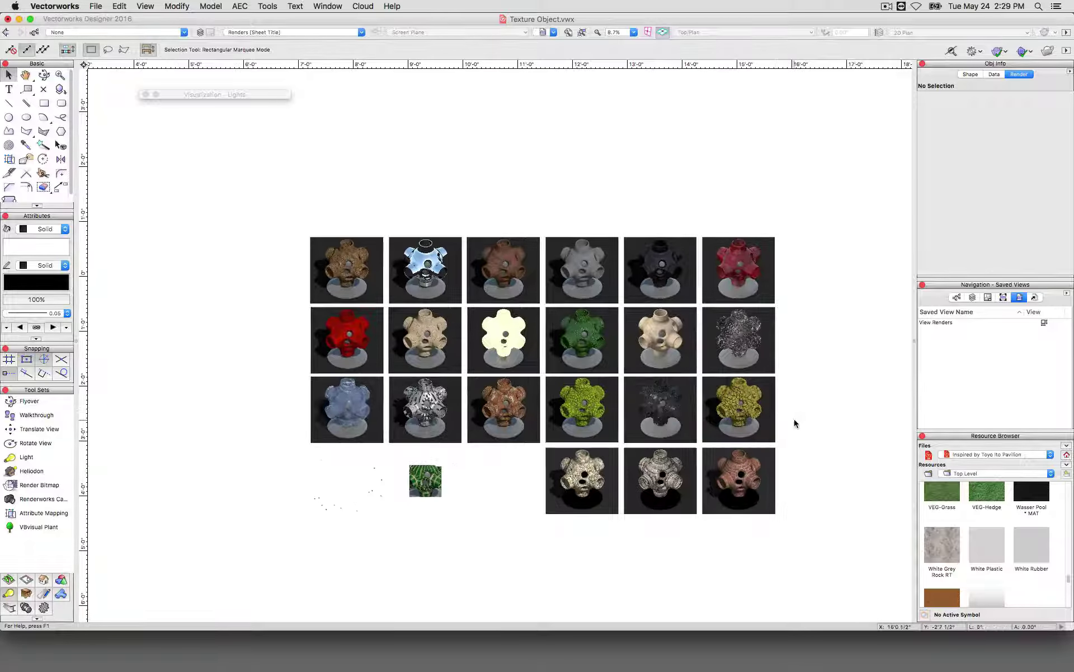
{"action": "scroll", "coordinate": [540, 320], "scroll_direction": "up", "scroll_amount": 4}
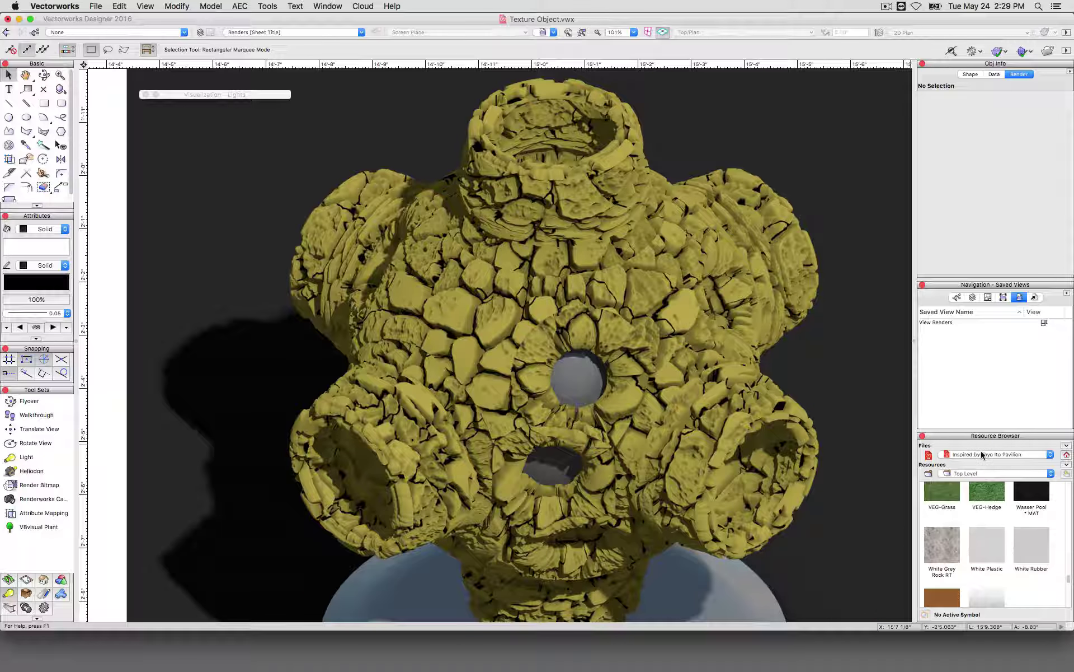
Display the Texture Object file's resources and return to the Inspired by Toyo Ito Pavilion.vwx drawing to browse its textures
{"action": "left_click", "coordinate": [977, 454]}
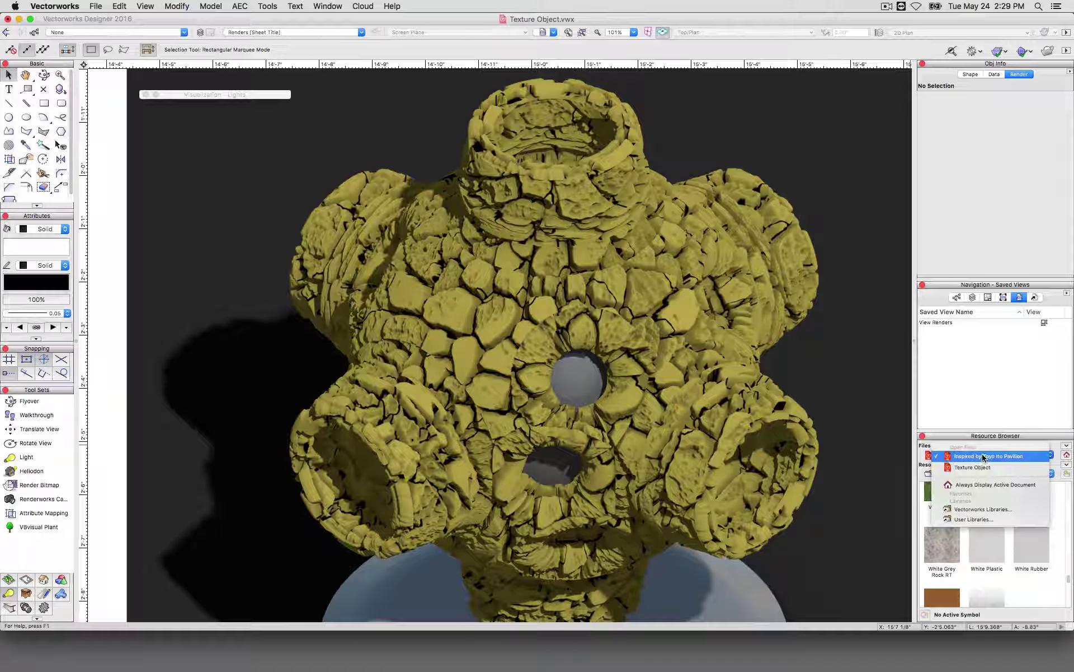
{"action": "left_click", "coordinate": [975, 466]}
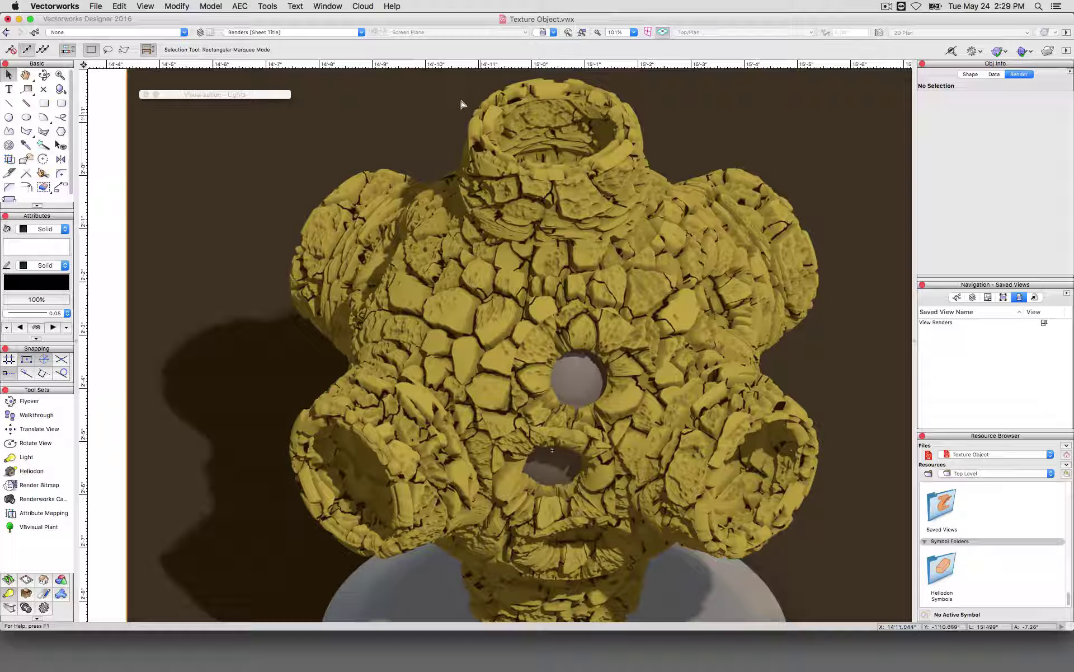
{"action": "left_click", "coordinate": [328, 7]}
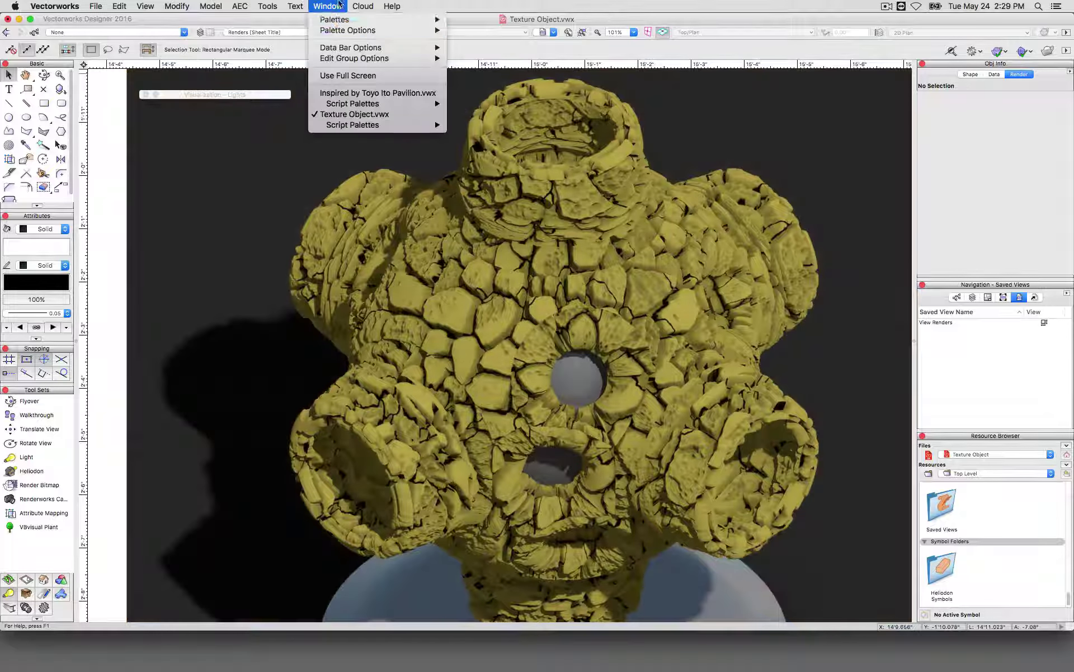
{"action": "left_click", "coordinate": [352, 92]}
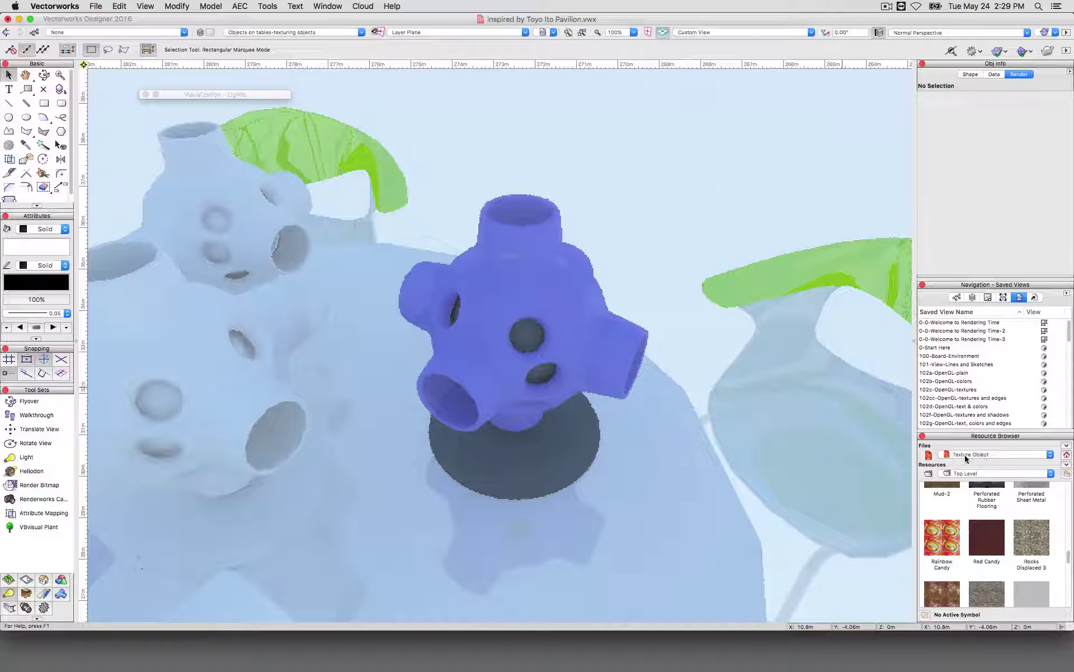
{"action": "scroll", "coordinate": [996, 528], "scroll_direction": "up", "scroll_amount": 5}
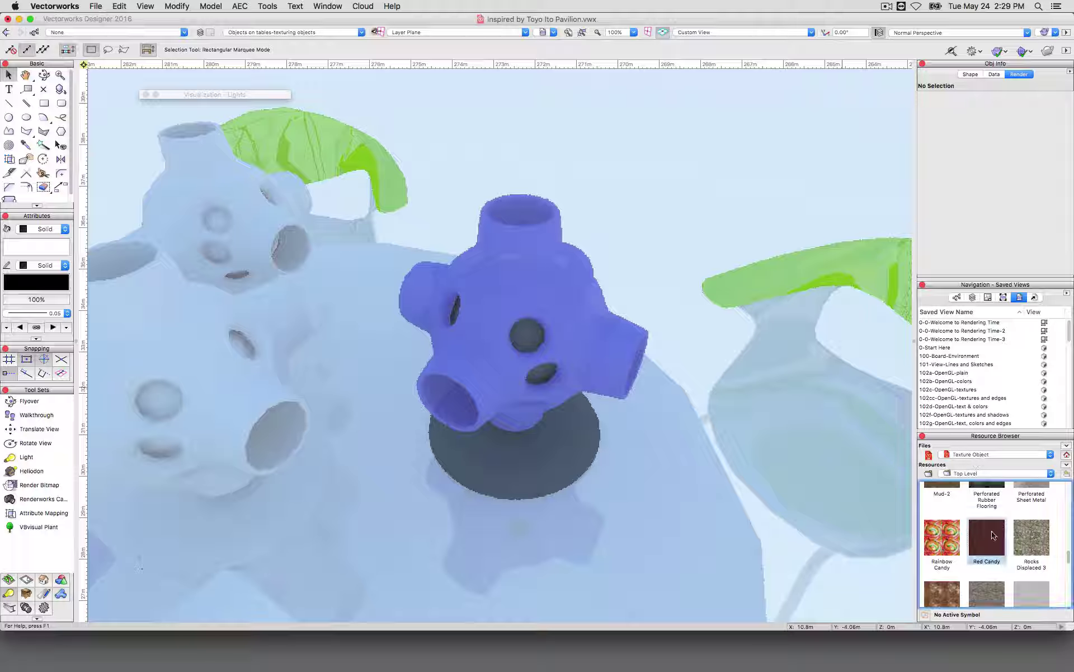
Import the ThingSkin texture from the Texture Object file into the pavilion file and locate it among that file's textures
{"action": "scroll", "coordinate": [991, 563], "scroll_direction": "down", "scroll_amount": 8}
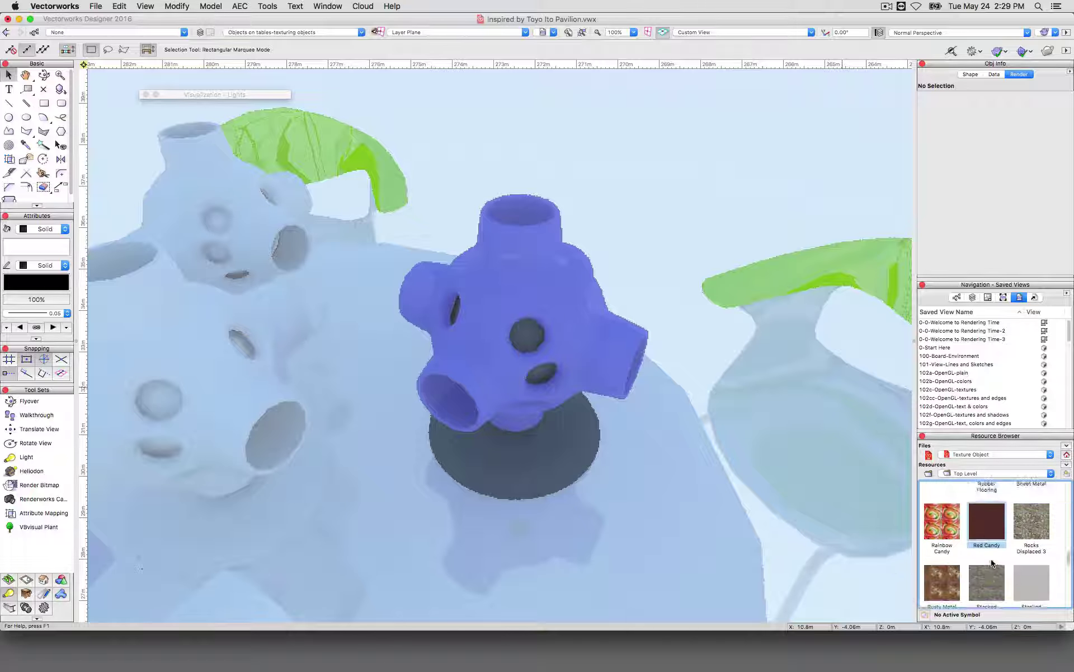
{"action": "right_click", "coordinate": [946, 547]}
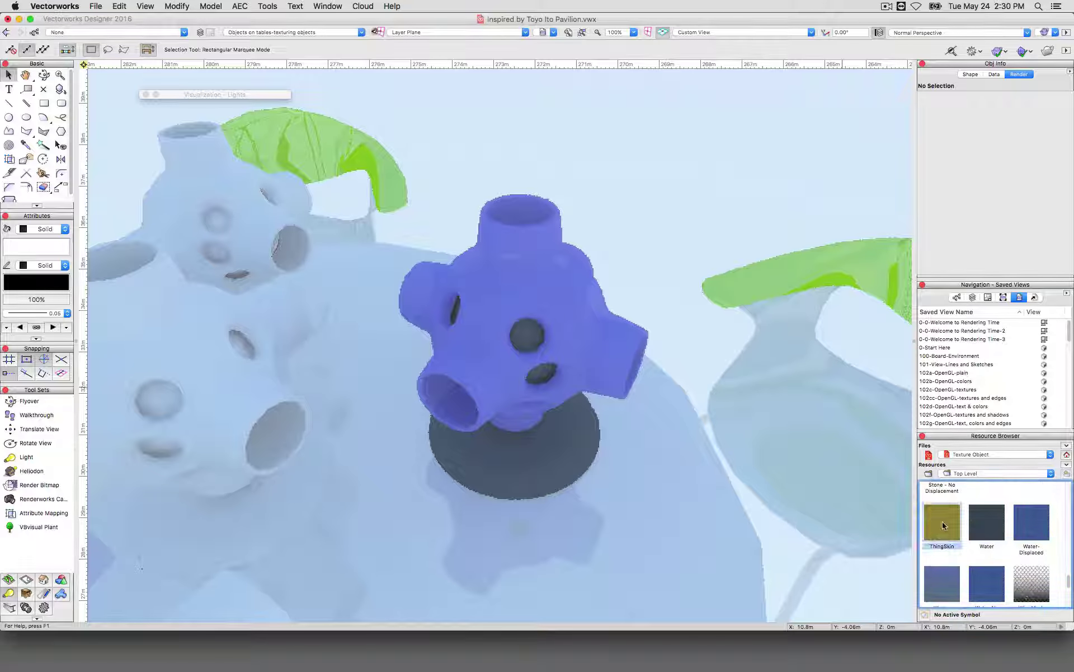
{"action": "left_click", "coordinate": [822, 593]}
{"action": "left_click", "coordinate": [1065, 457]}
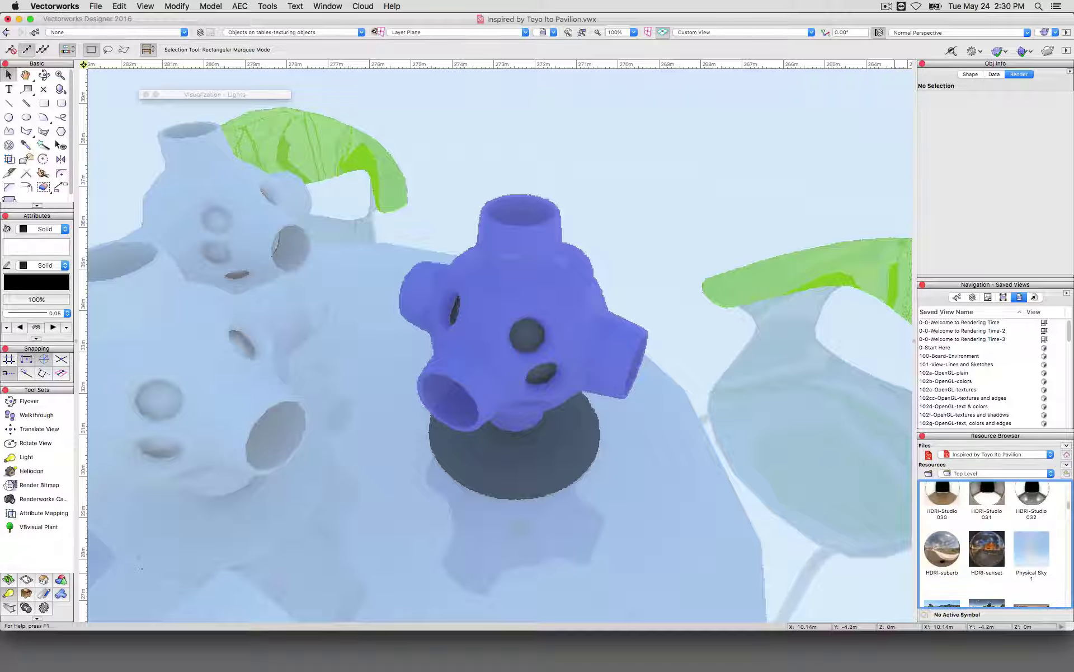
{"action": "left_click_drag", "start_coordinate": [1067, 509], "coordinate": [1068, 518]}
{"action": "scroll", "coordinate": [1069, 518], "scroll_direction": "up", "scroll_amount": 2}
{"action": "scroll", "coordinate": [1001, 512], "scroll_direction": "down", "scroll_amount": 5}
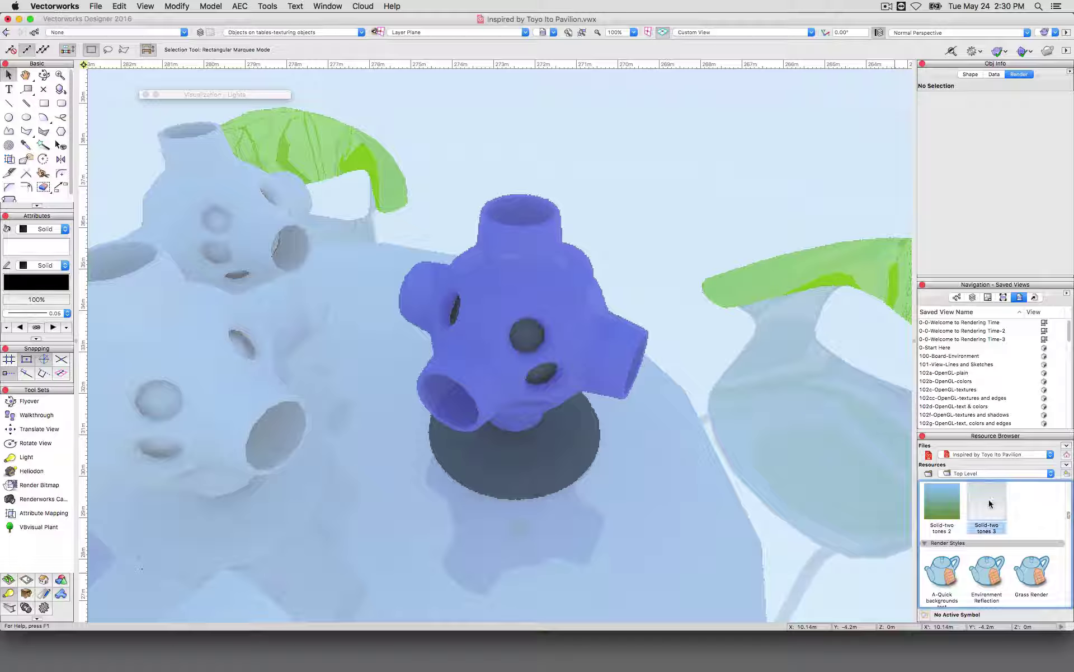
{"action": "left_click", "coordinate": [1037, 551]}
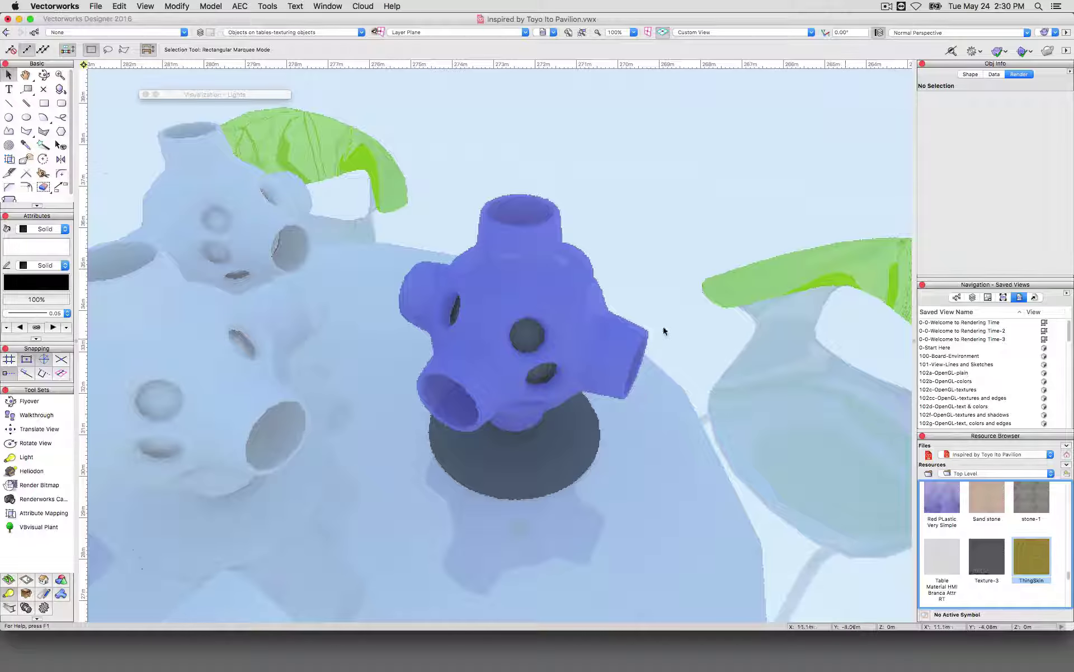
Replace the blue table object's Red PLastic Very Simple texture with ThingSkin
{"action": "left_click", "coordinate": [624, 336]}
{"action": "left_click", "coordinate": [980, 180]}
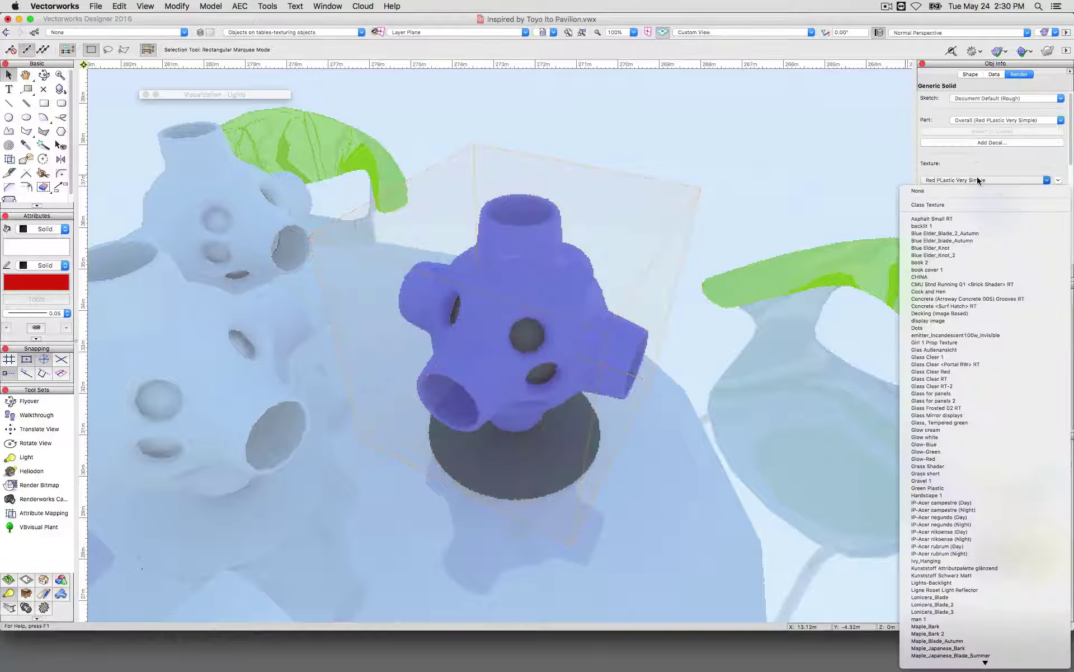
{"action": "scroll", "coordinate": [943, 460], "scroll_direction": "down", "scroll_amount": 10}
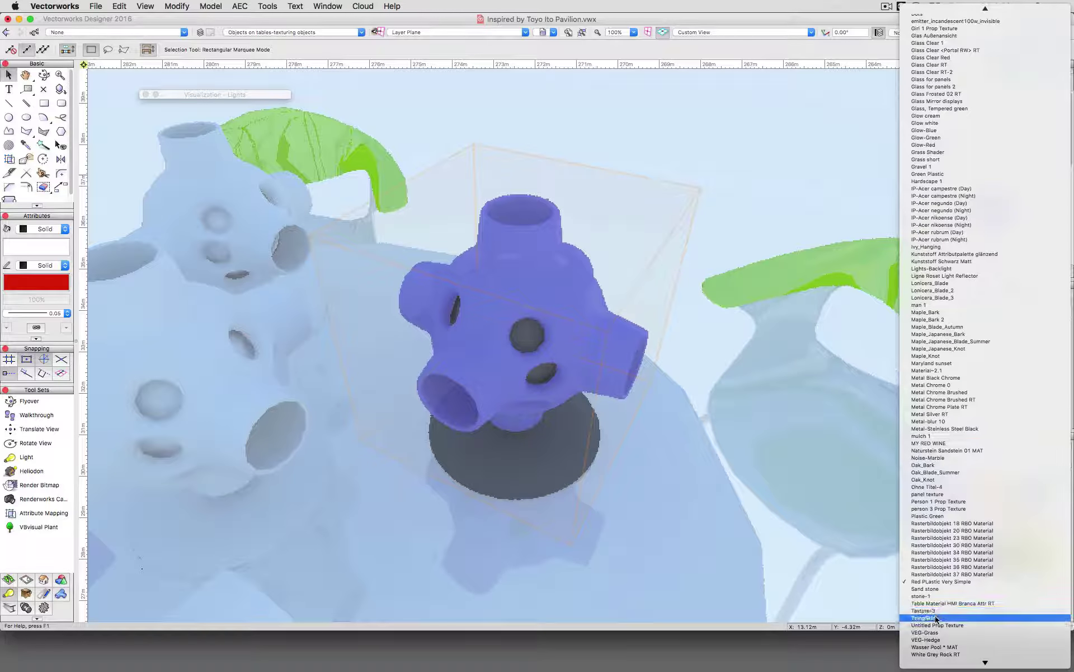
{"action": "left_click", "coordinate": [942, 610]}
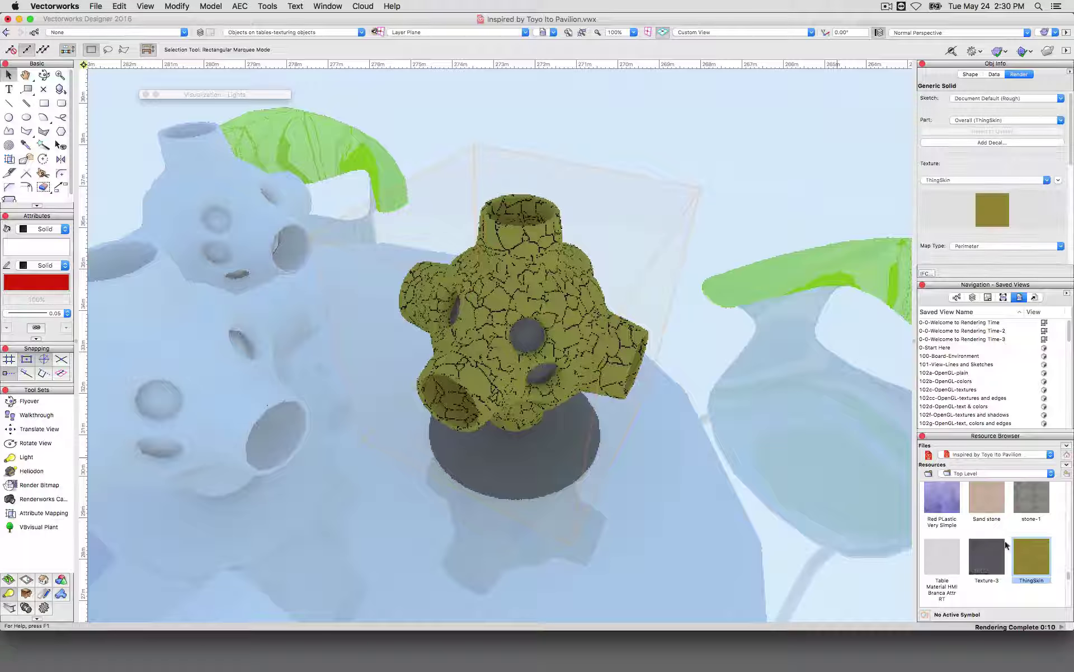
Open the ThingSkin texture for editing and preview it as a Flat object with a size of .5m
{"action": "right_click", "coordinate": [1031, 558]}
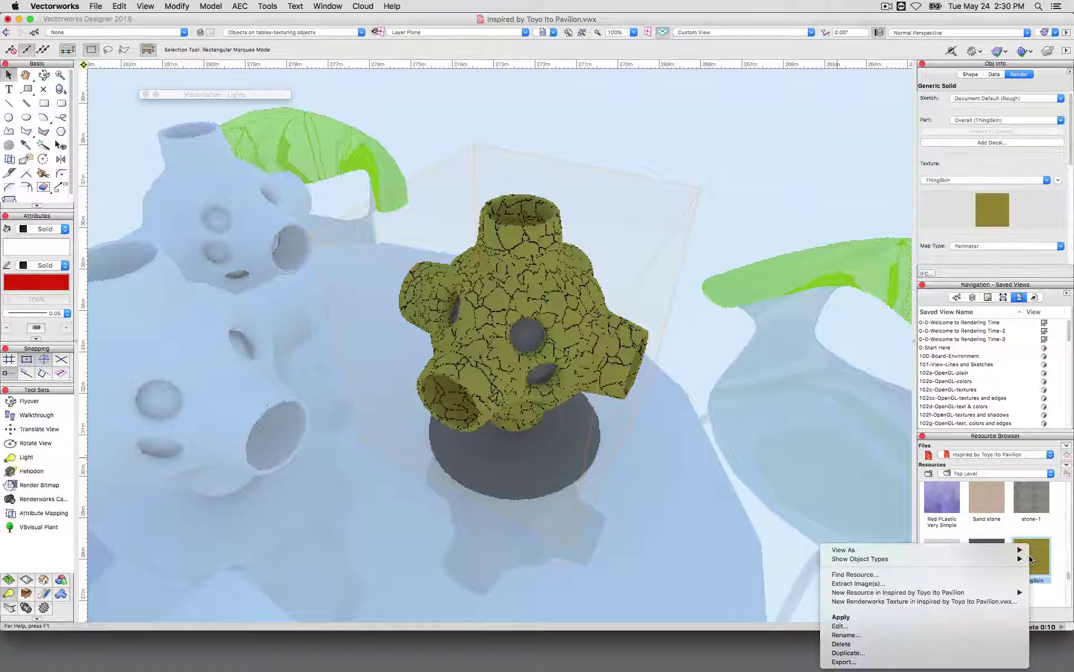
{"action": "left_click", "coordinate": [871, 626]}
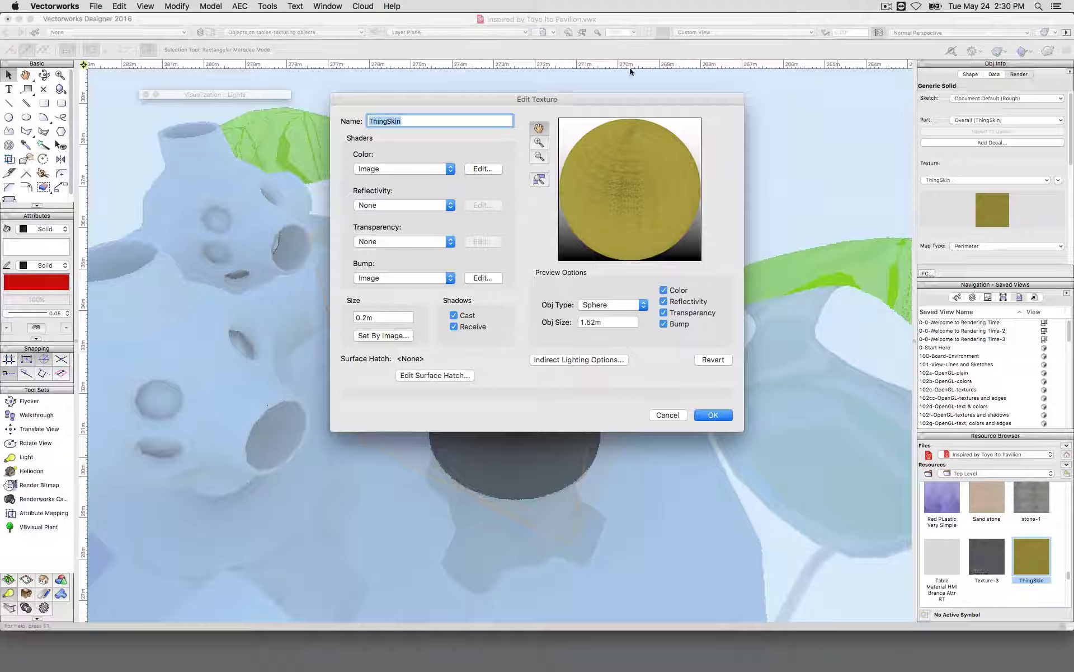
{"action": "double_click", "coordinate": [604, 323]}
{"action": "type", "text": ".5m"}
{"action": "left_click", "coordinate": [592, 307]}
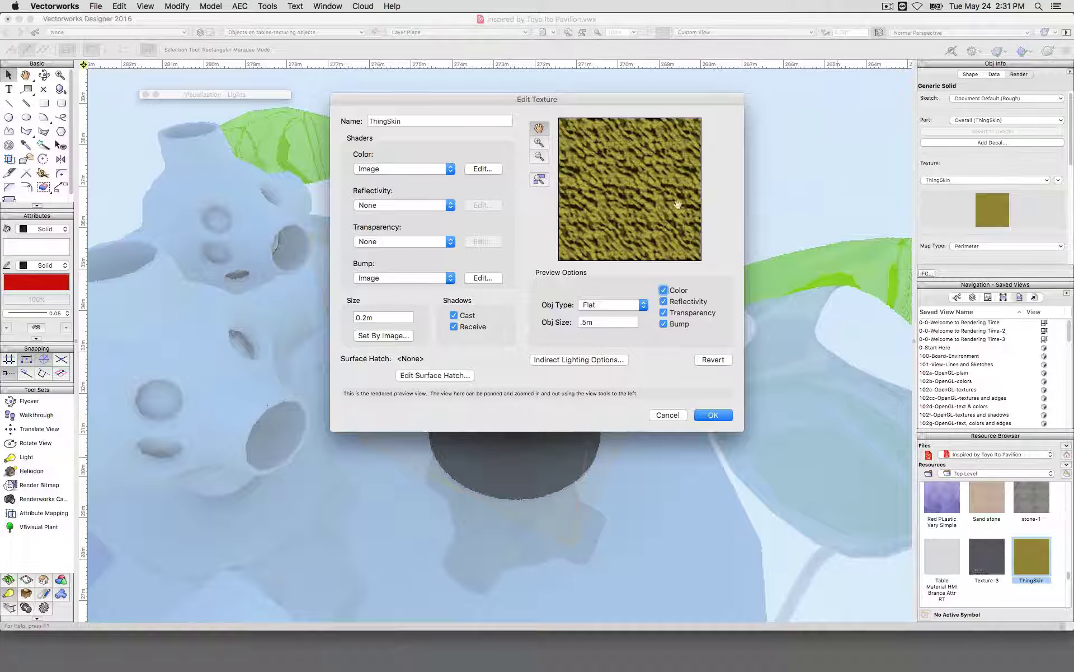
Examine the source images used by ThingSkin's bump and color shaders
{"action": "left_click", "coordinate": [485, 278]}
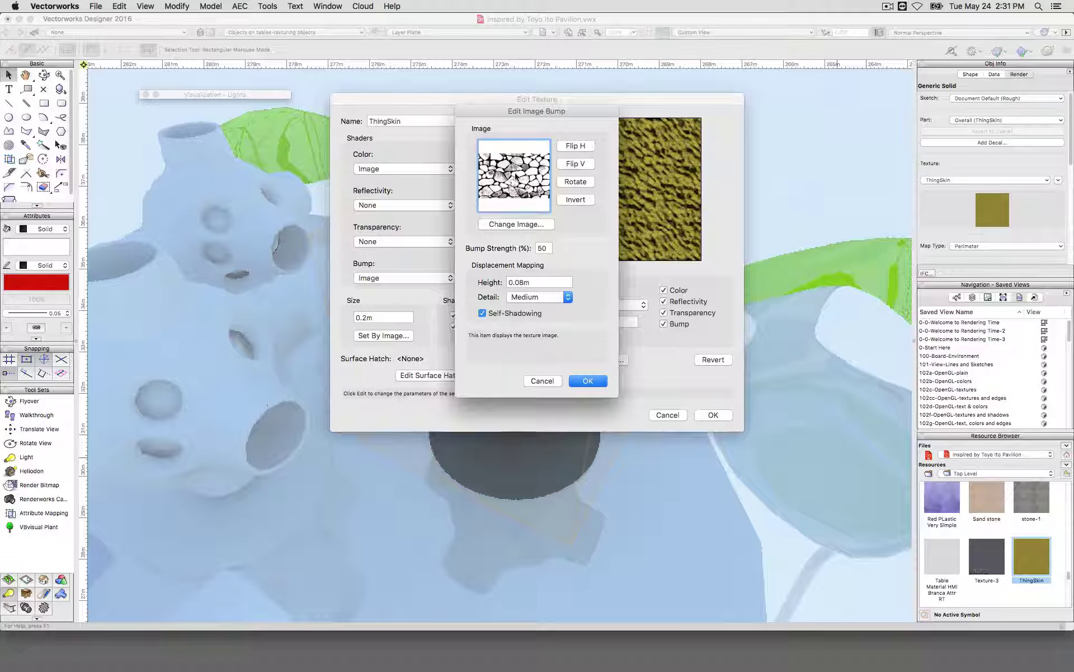
{"action": "key", "text": "Escape"}
{"action": "left_click", "coordinate": [482, 169]}
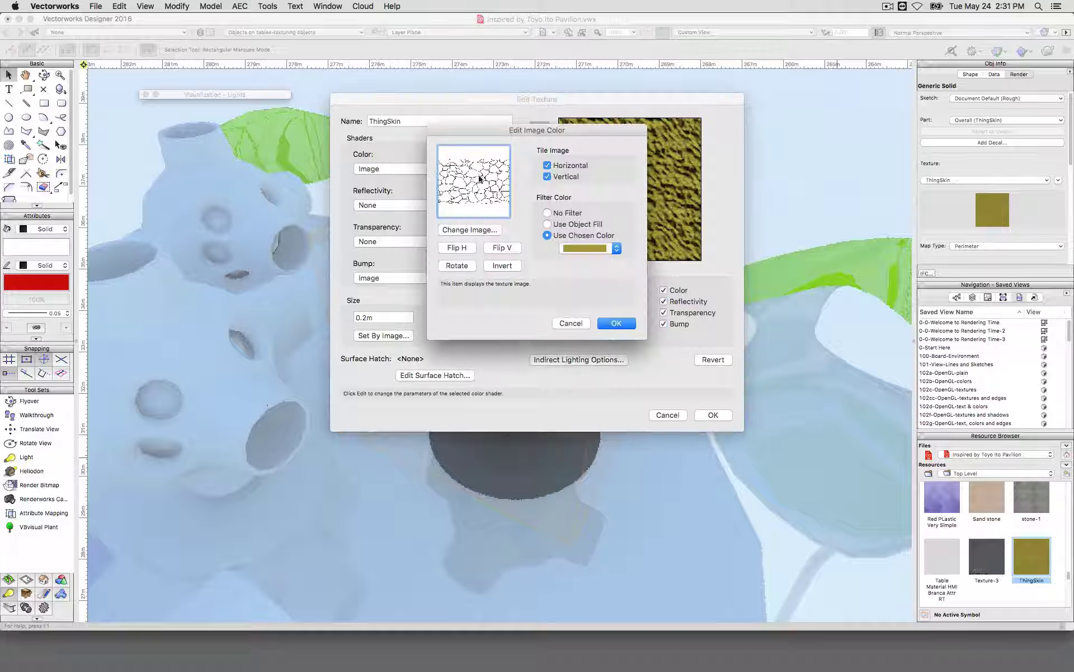
{"action": "key", "text": "Escape"}
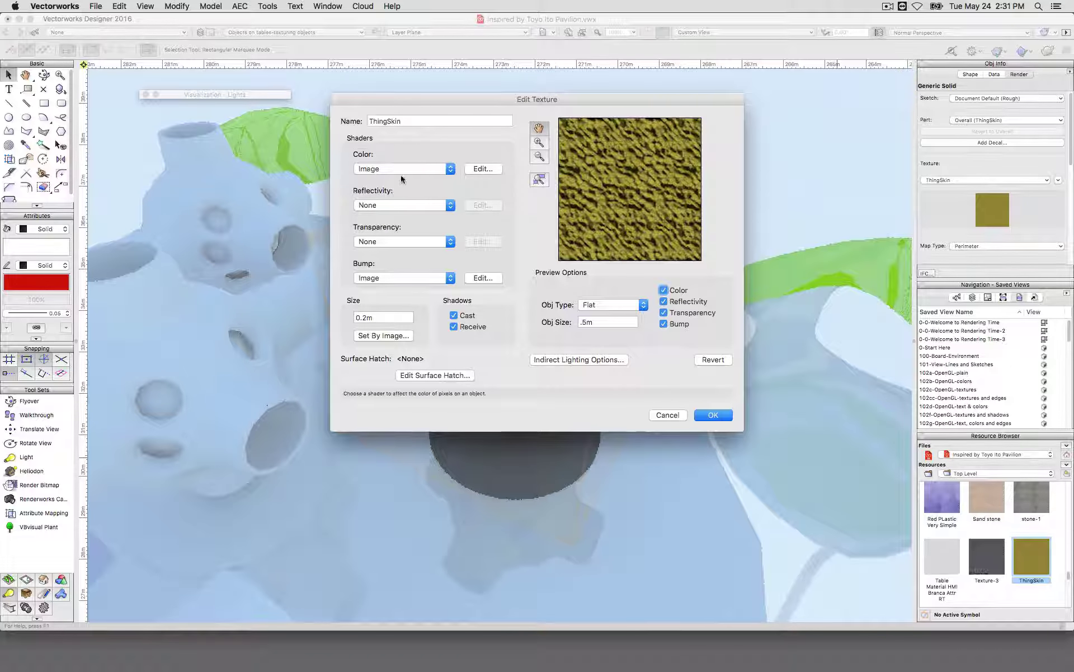
Set the filter color of ThingSkin's image color shader to No Filter
{"action": "left_click", "coordinate": [483, 169]}
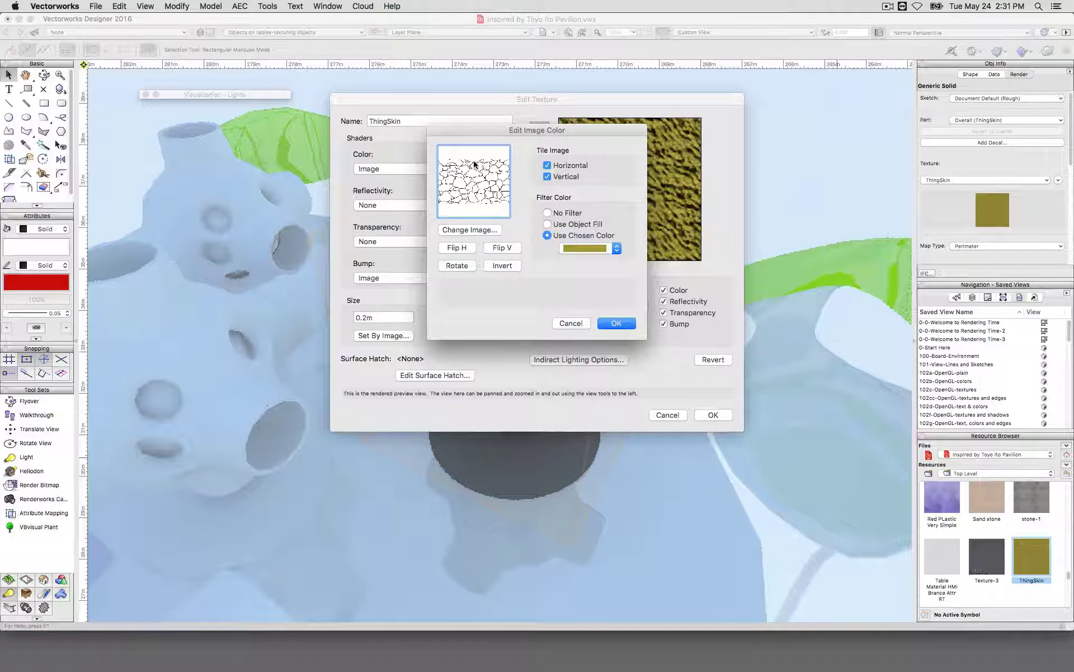
{"action": "left_click", "coordinate": [547, 212]}
{"action": "left_click", "coordinate": [612, 324]}
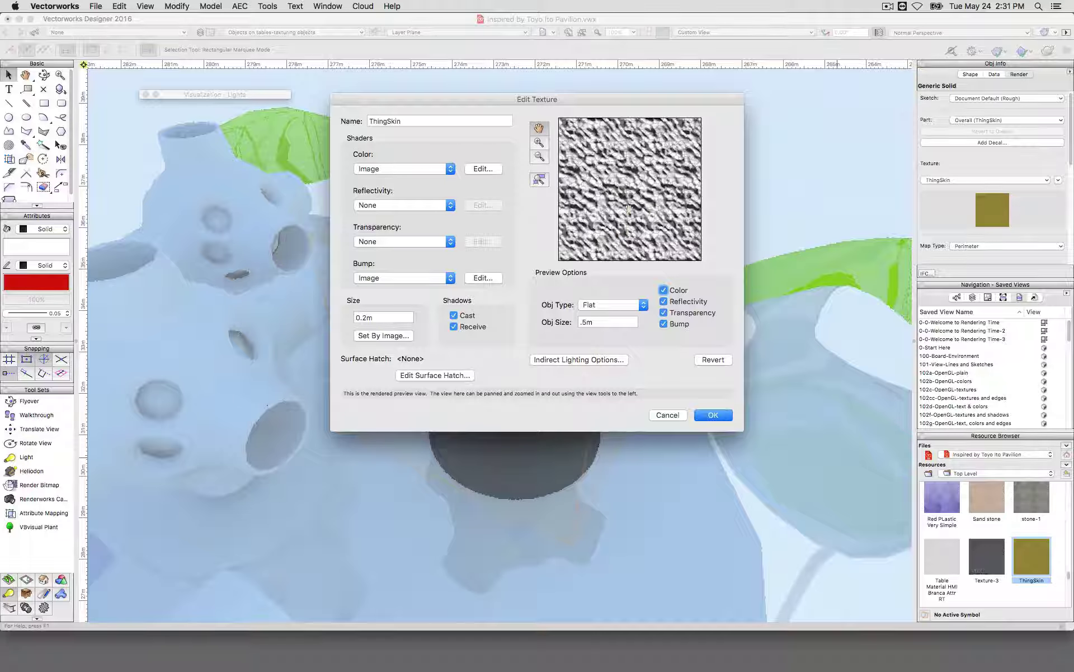
Set the texture preview's object size to .1m
{"action": "left_click", "coordinate": [582, 322]}
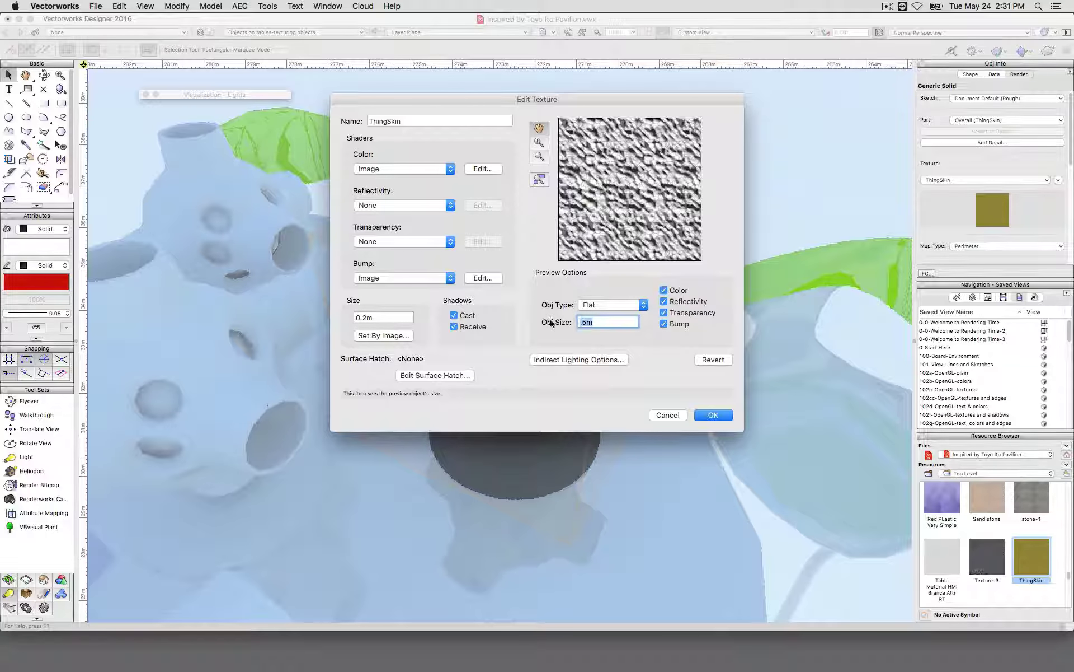
{"action": "type", "text": "."}
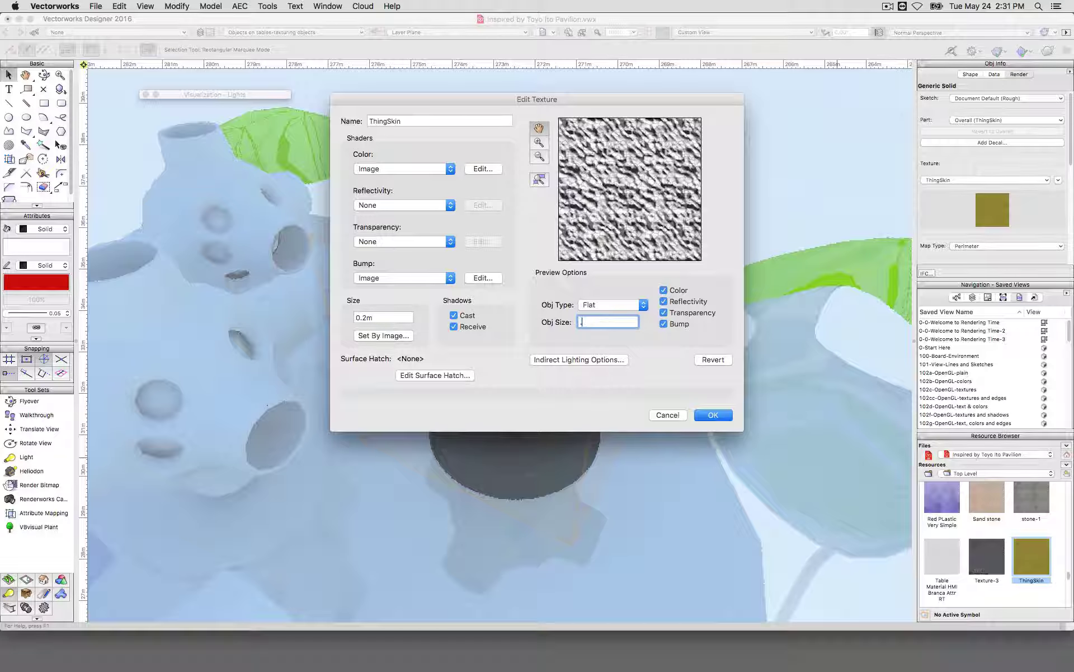
{"action": "type", "text": "1"}
{"action": "key", "text": "Tab"}
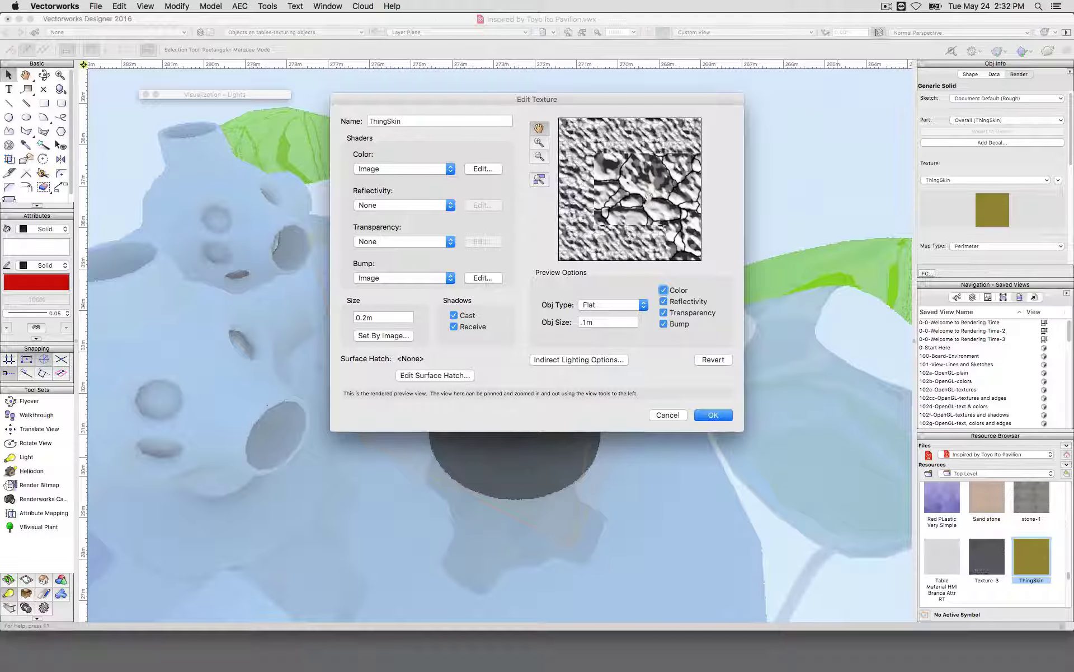
Review the strength and displacement mapping settings of ThingSkin's image bump shader
{"action": "left_click", "coordinate": [479, 278]}
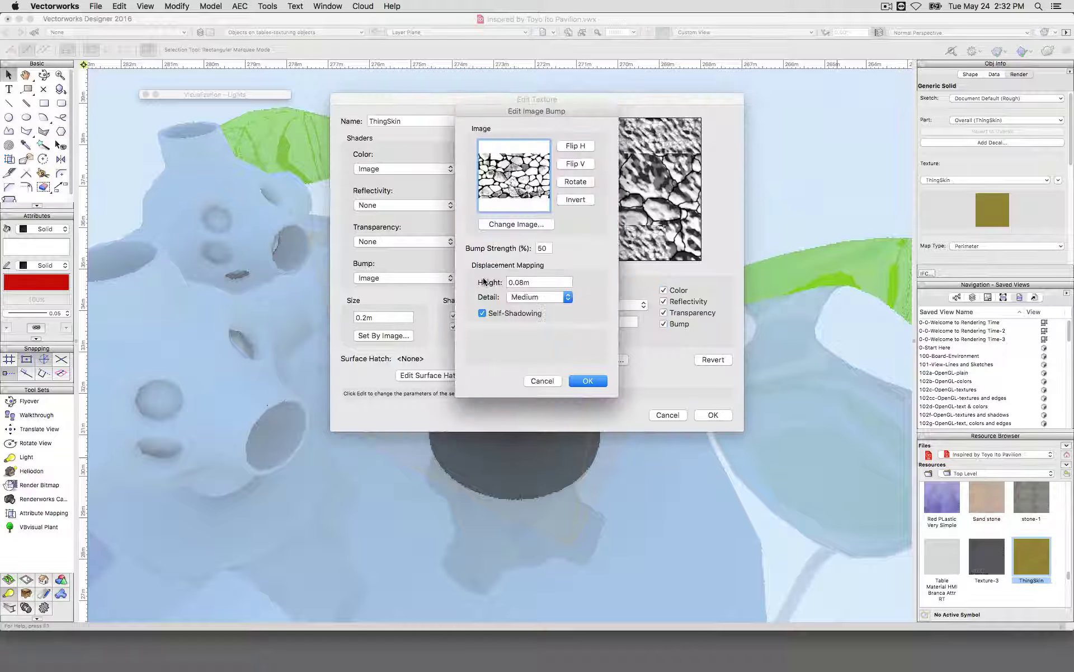
{"action": "left_click", "coordinate": [542, 380]}
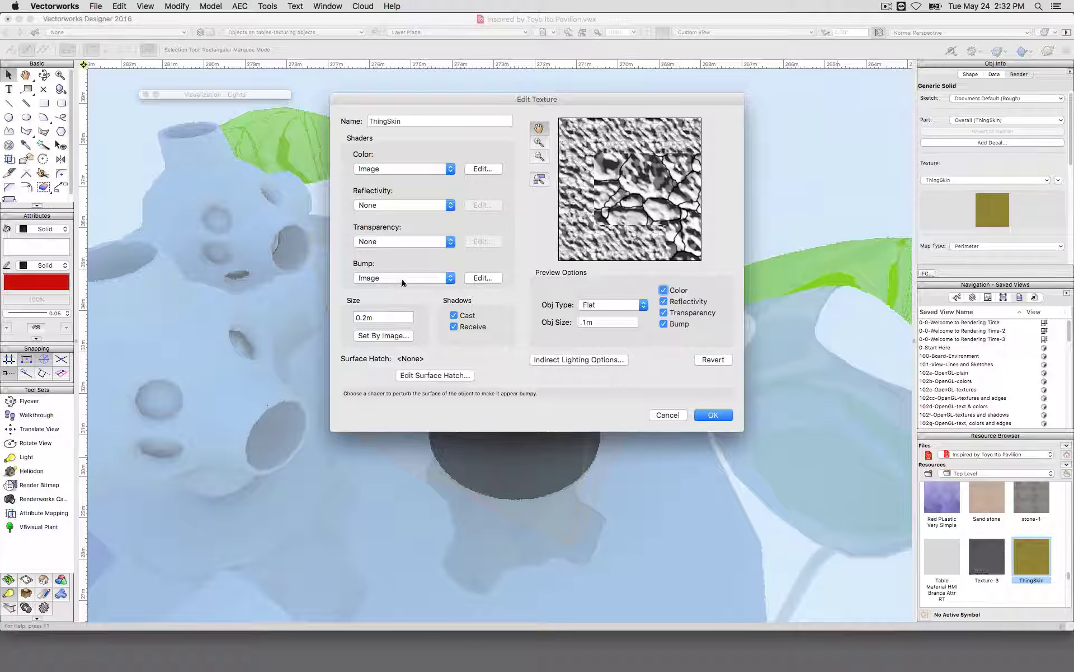
{"action": "left_click", "coordinate": [403, 278]}
{"action": "left_click", "coordinate": [408, 278]}
{"action": "left_click", "coordinate": [481, 279]}
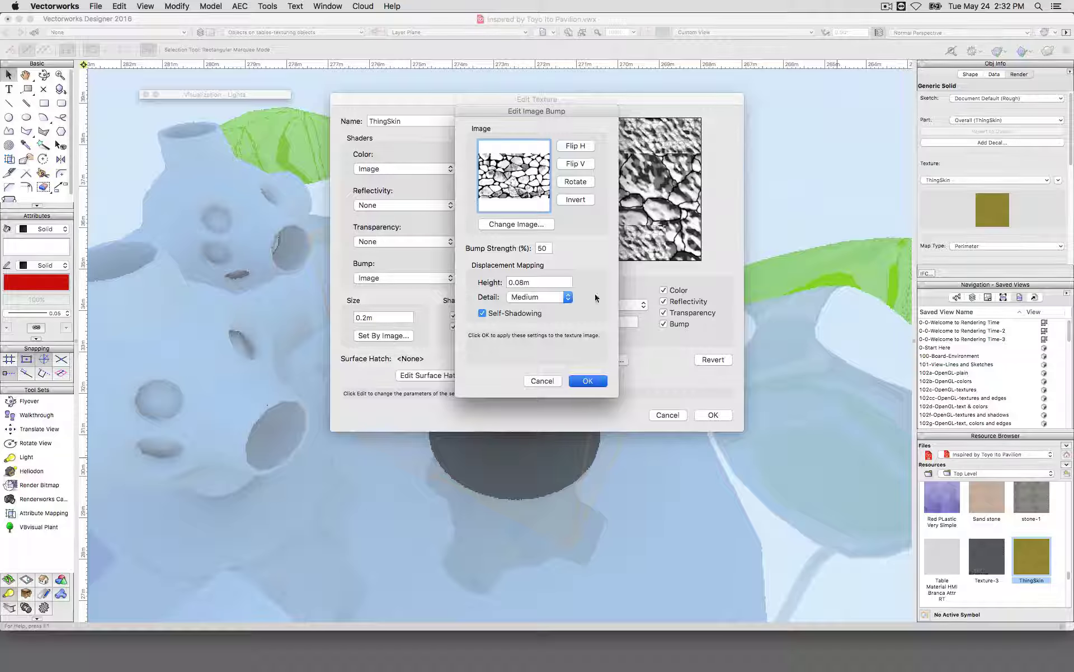
{"action": "left_click", "coordinate": [588, 381]}
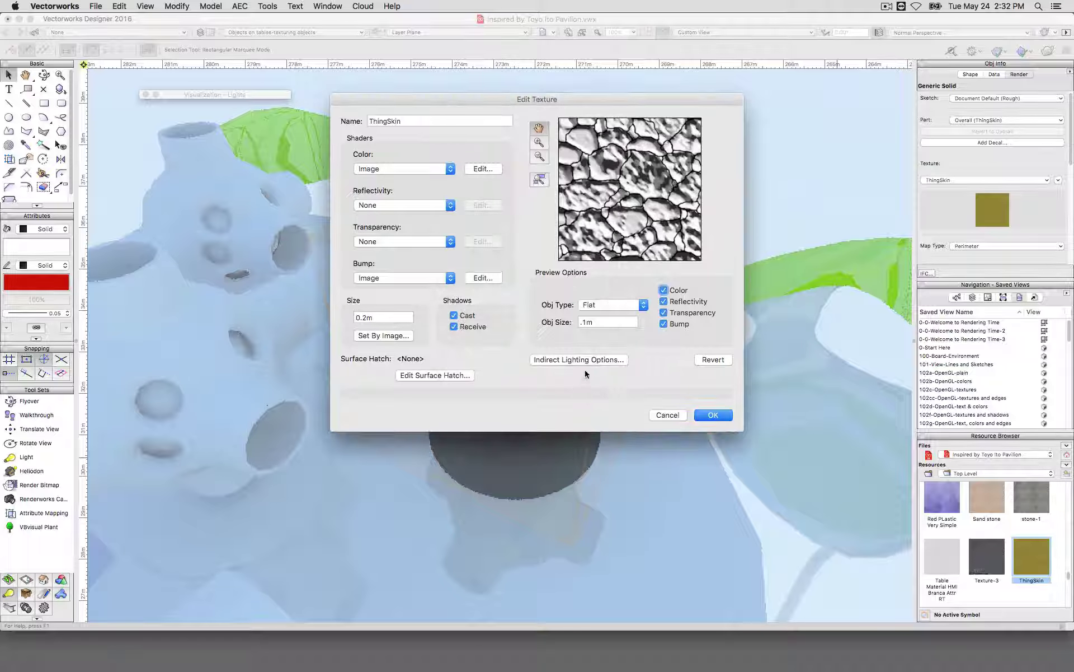
Filter ThingSkin's color image with a chosen medium gray and save the texture
{"action": "left_click", "coordinate": [485, 169]}
{"action": "left_click", "coordinate": [547, 235]}
{"action": "left_click", "coordinate": [590, 248]}
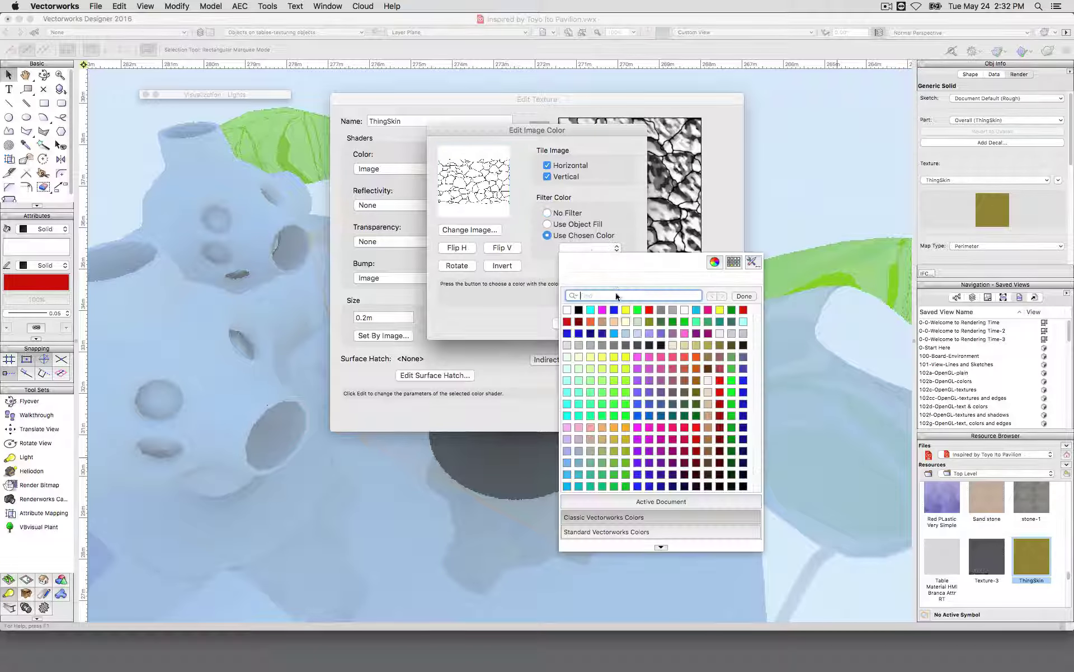
{"action": "left_click", "coordinate": [673, 310]}
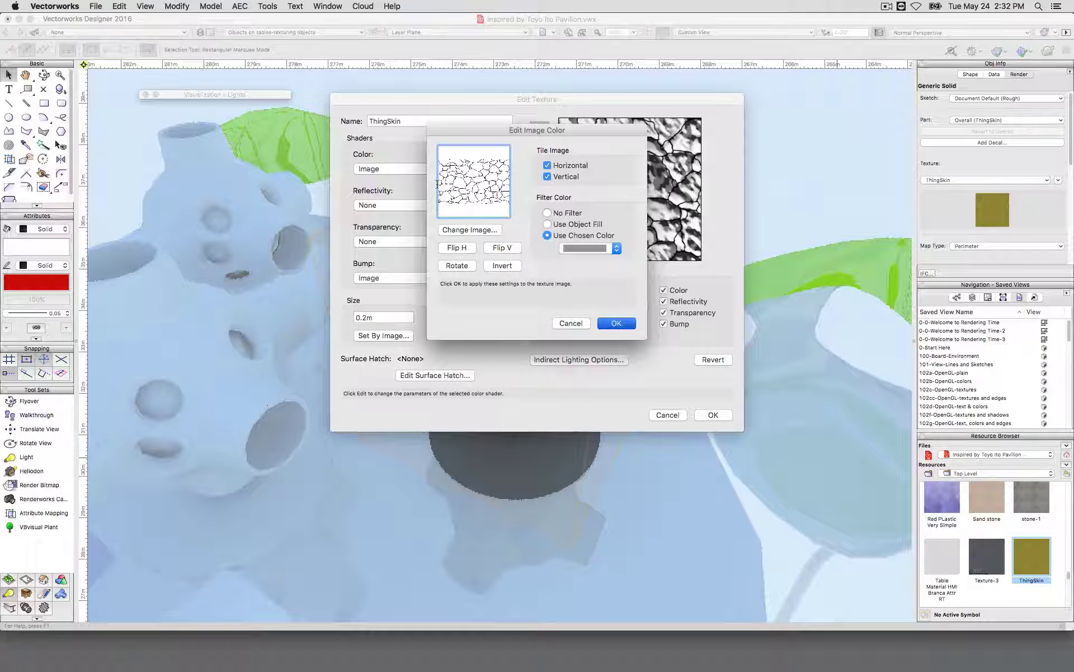
{"action": "key", "text": "Return"}
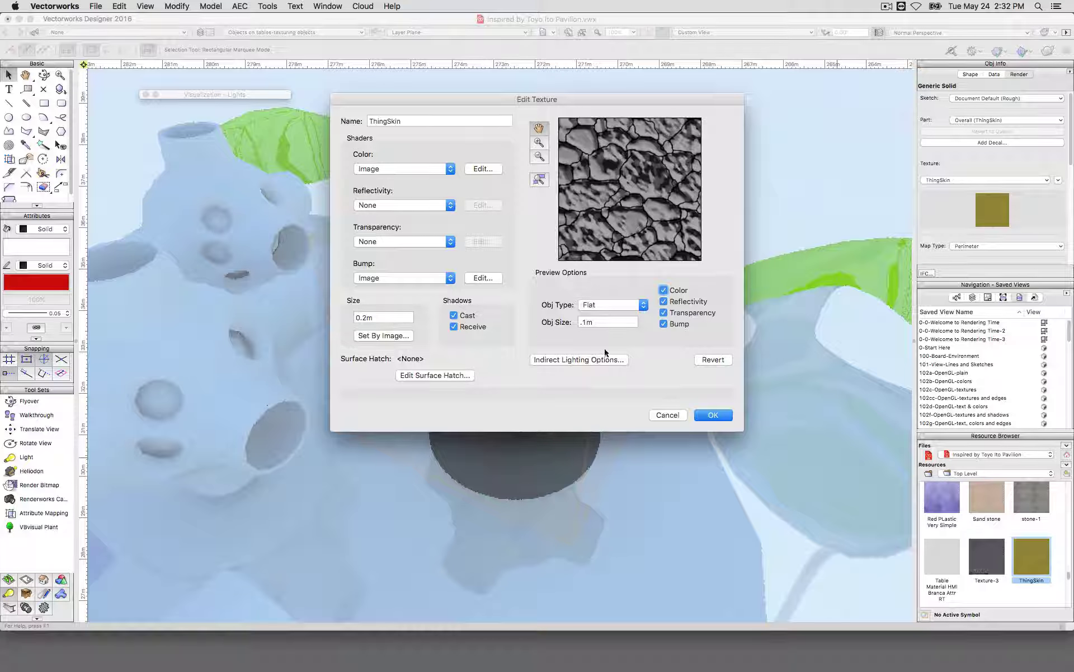
{"action": "left_click", "coordinate": [712, 414]}
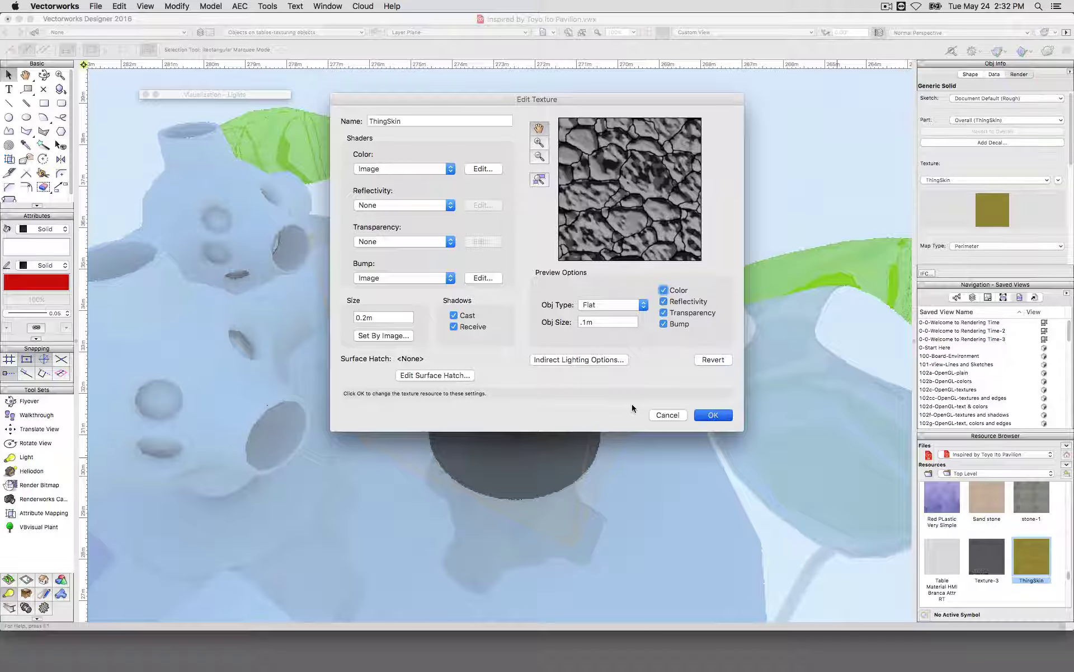
{"action": "left_click", "coordinate": [700, 414]}
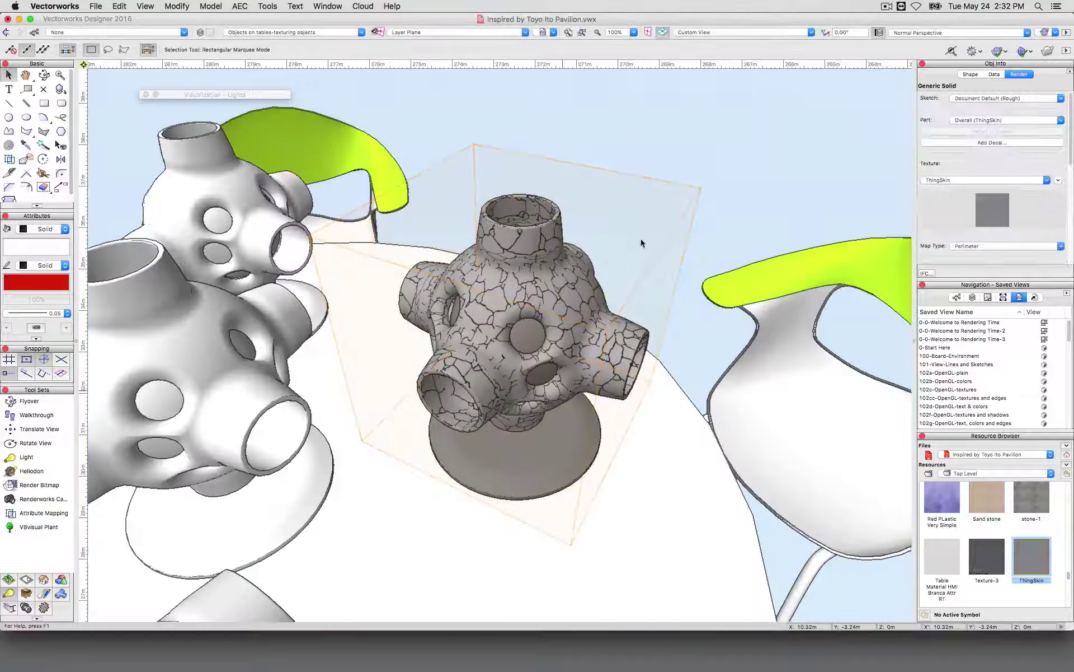
Render the view with the Grass Render Renderworks style
{"action": "left_click", "coordinate": [1043, 32]}
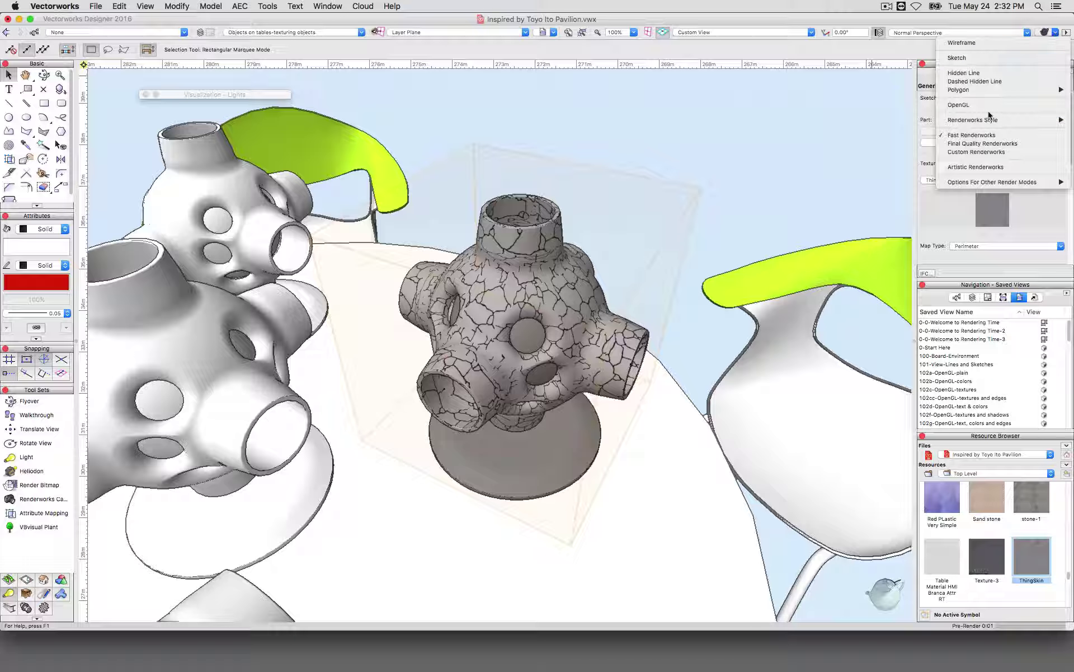
{"action": "mouse_move", "coordinate": [988, 121]}
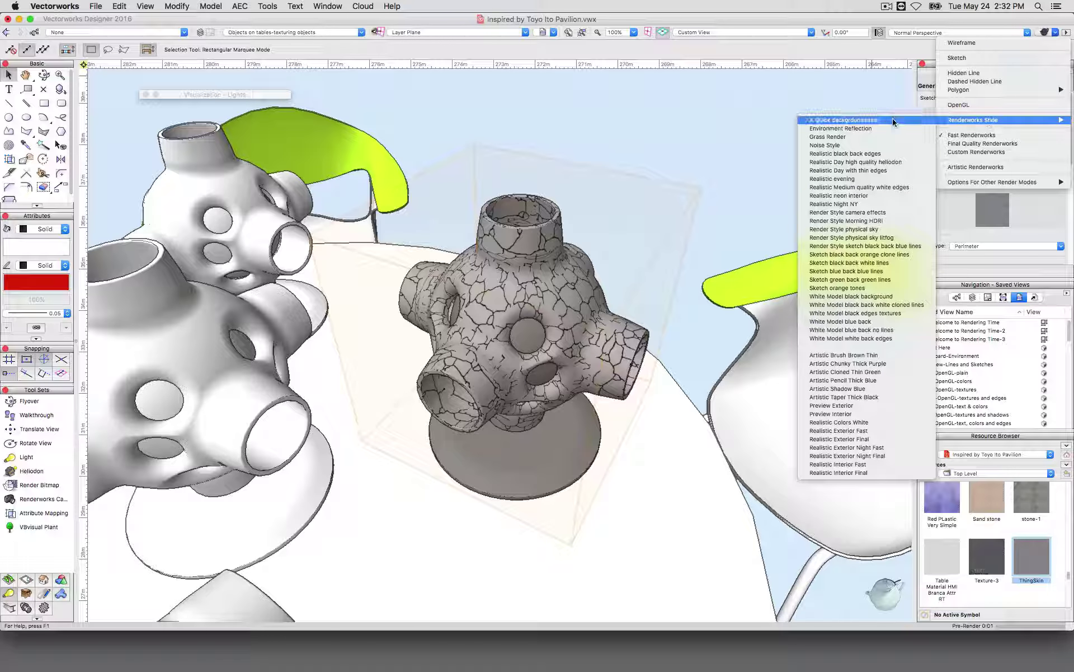
{"action": "left_click", "coordinate": [876, 137]}
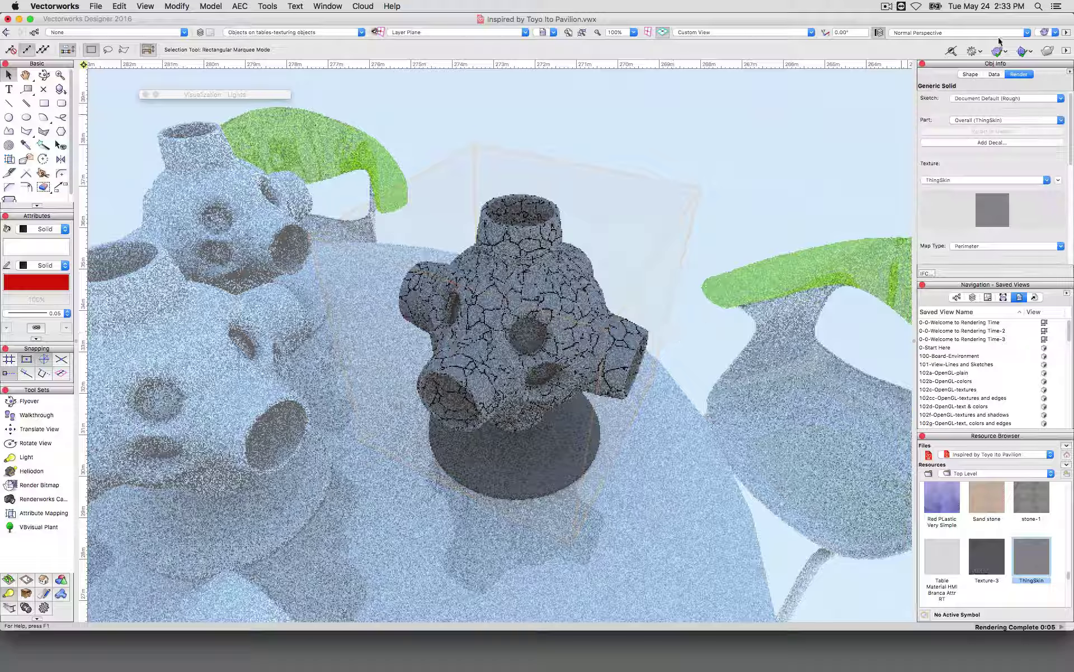
Edit the Grass Render Renderworks style's options with Displacement Mapping enabled and save the style
{"action": "scroll", "coordinate": [972, 551], "scroll_direction": "down", "scroll_amount": 8}
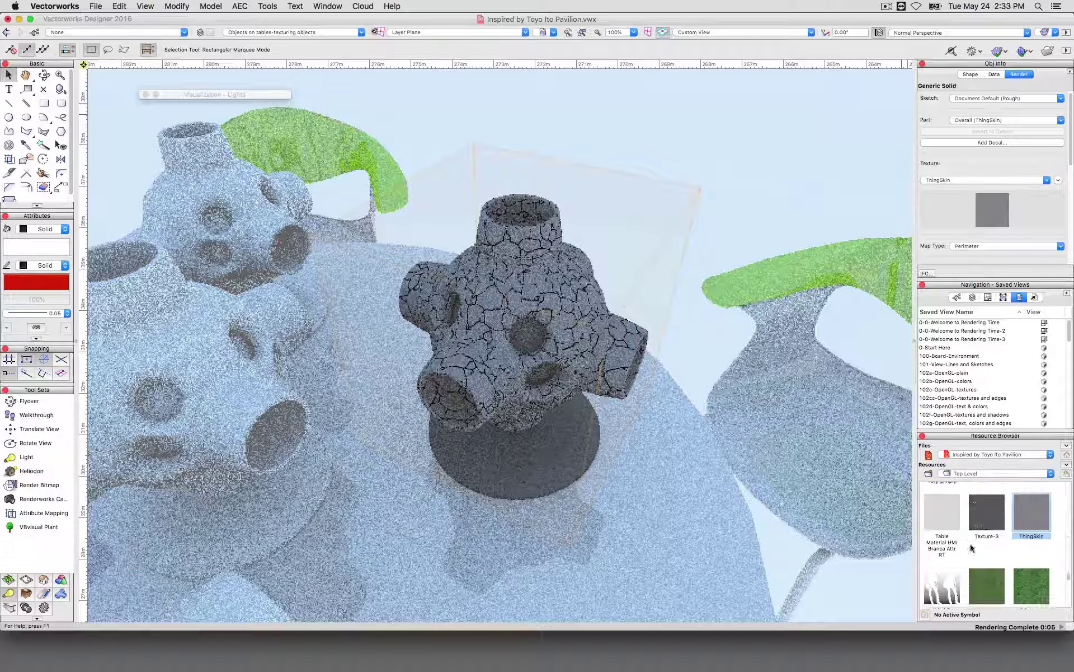
{"action": "scroll", "coordinate": [972, 551], "scroll_direction": "down", "scroll_amount": 10}
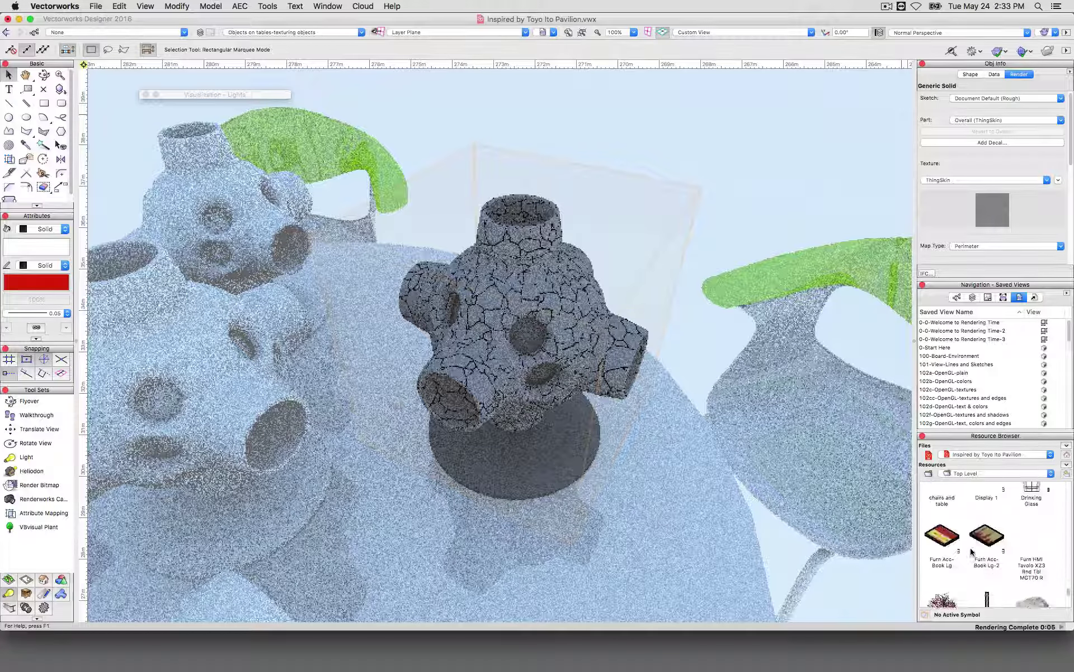
{"action": "scroll", "coordinate": [972, 551], "scroll_direction": "up", "scroll_amount": 10}
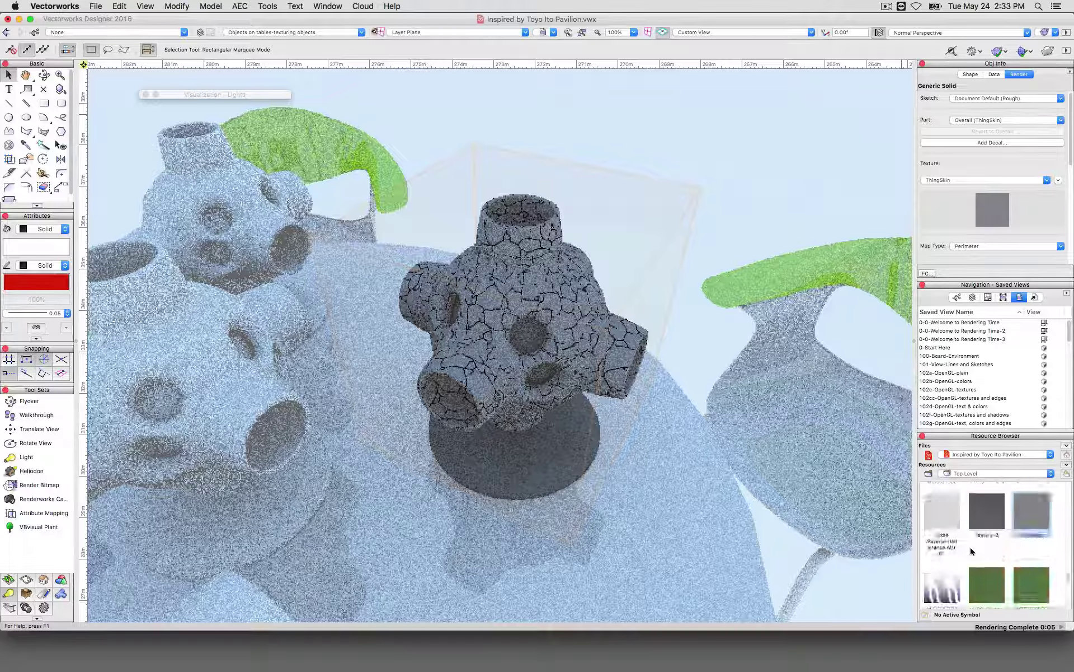
{"action": "scroll", "coordinate": [971, 551], "scroll_direction": "up", "scroll_amount": 10}
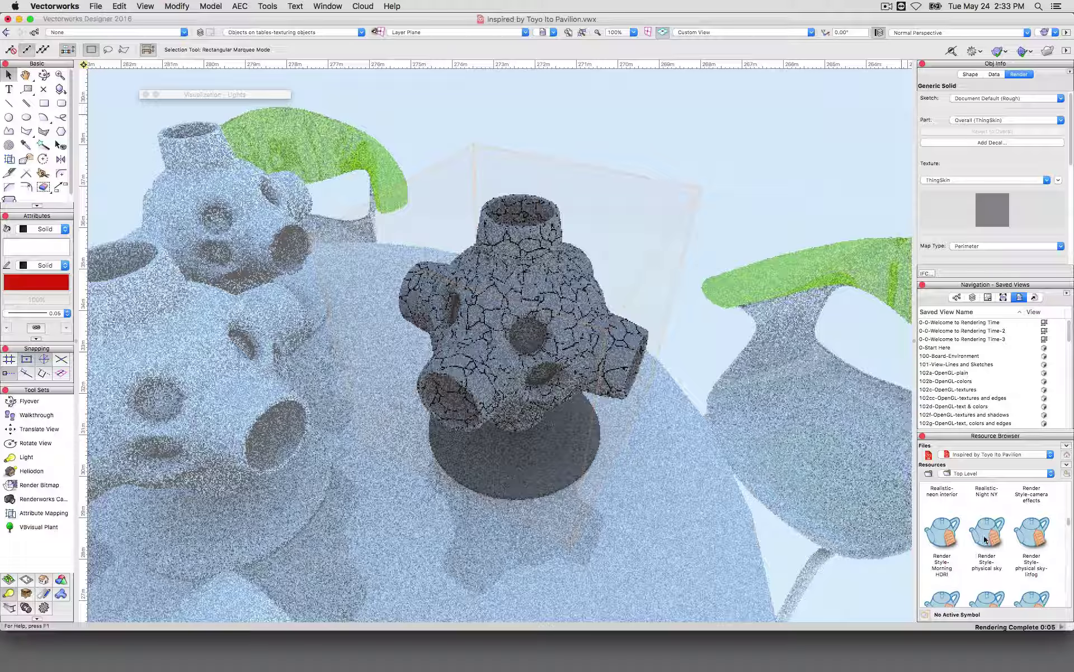
{"action": "scroll", "coordinate": [985, 540], "scroll_direction": "up", "scroll_amount": 3}
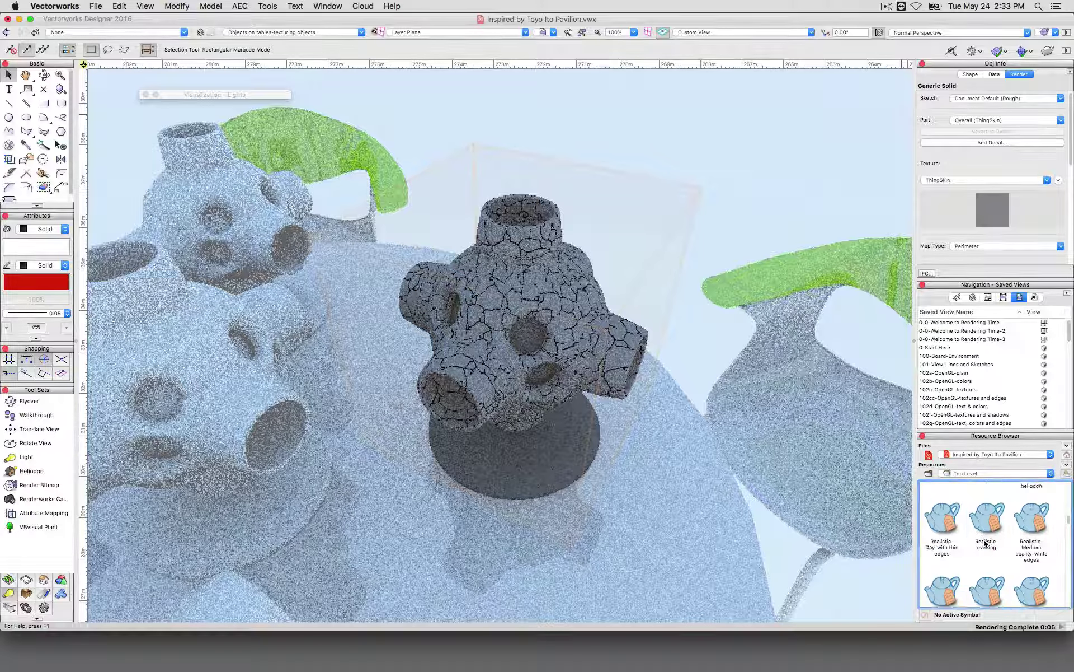
{"action": "scroll", "coordinate": [985, 542], "scroll_direction": "up", "scroll_amount": 5}
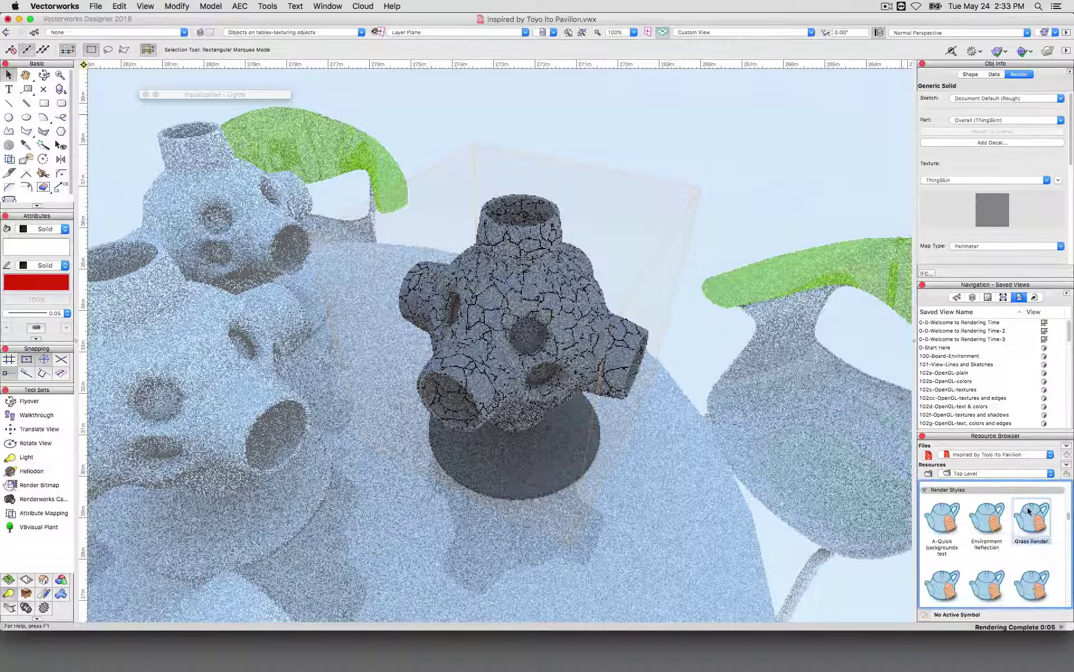
{"action": "right_click", "coordinate": [1029, 509]}
{"action": "left_click", "coordinate": [828, 578]}
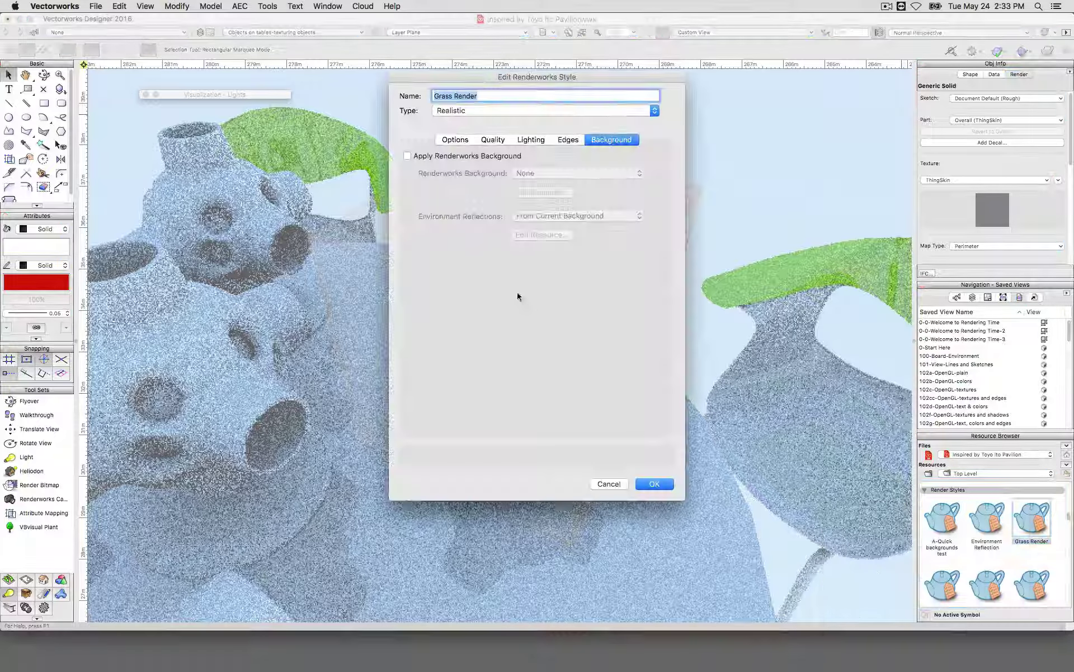
{"action": "left_click", "coordinate": [455, 139]}
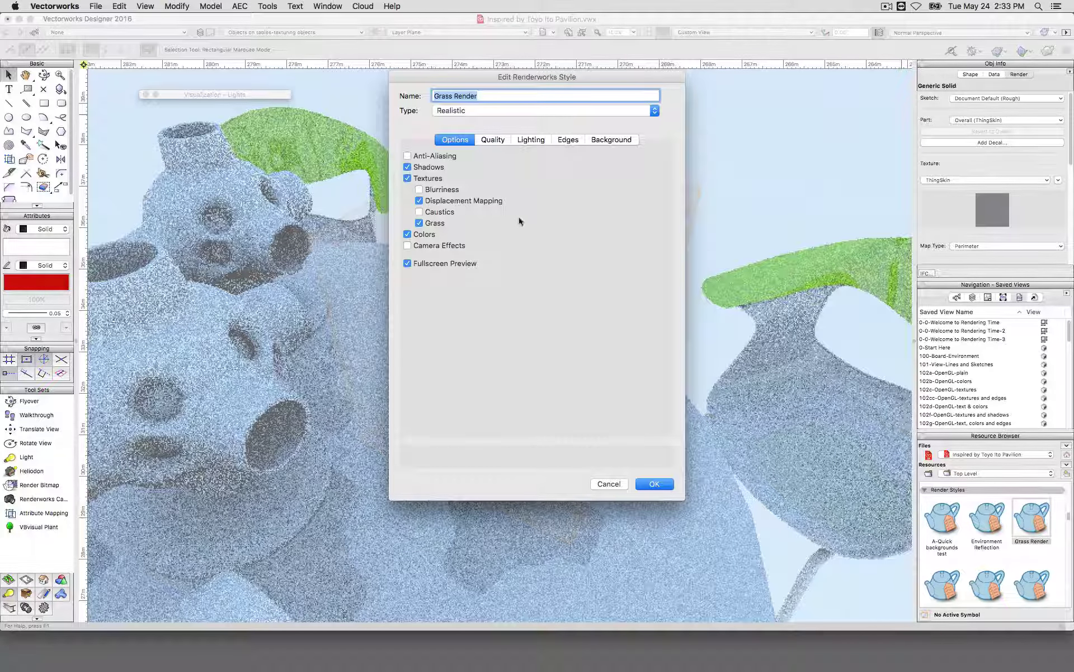
{"action": "mouse_move", "coordinate": [452, 205]}
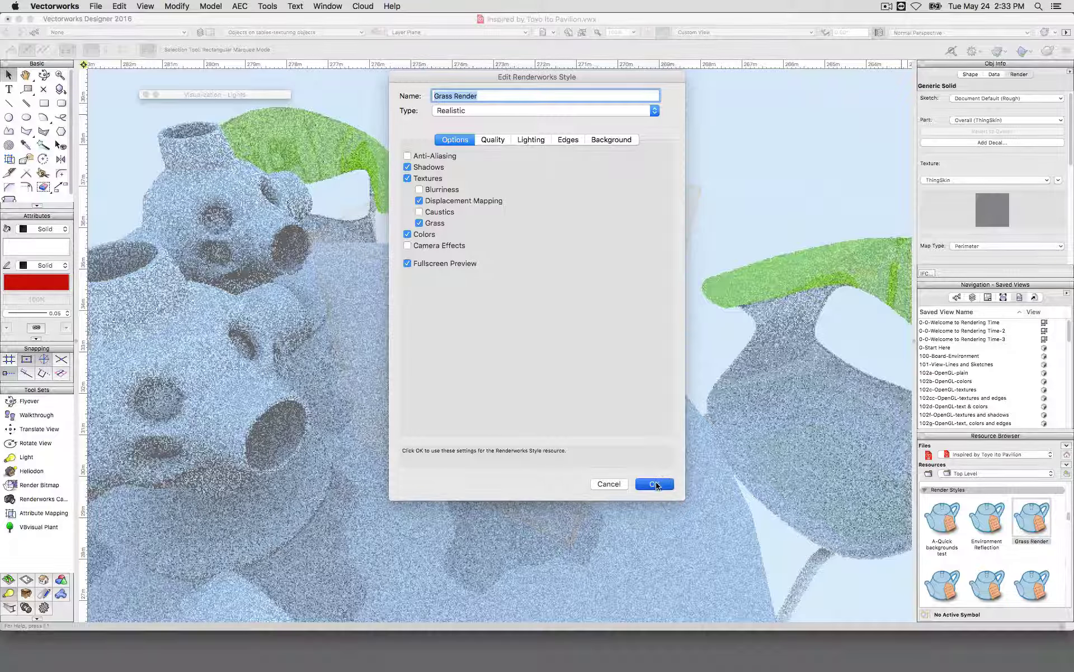
{"action": "left_click", "coordinate": [656, 484]}
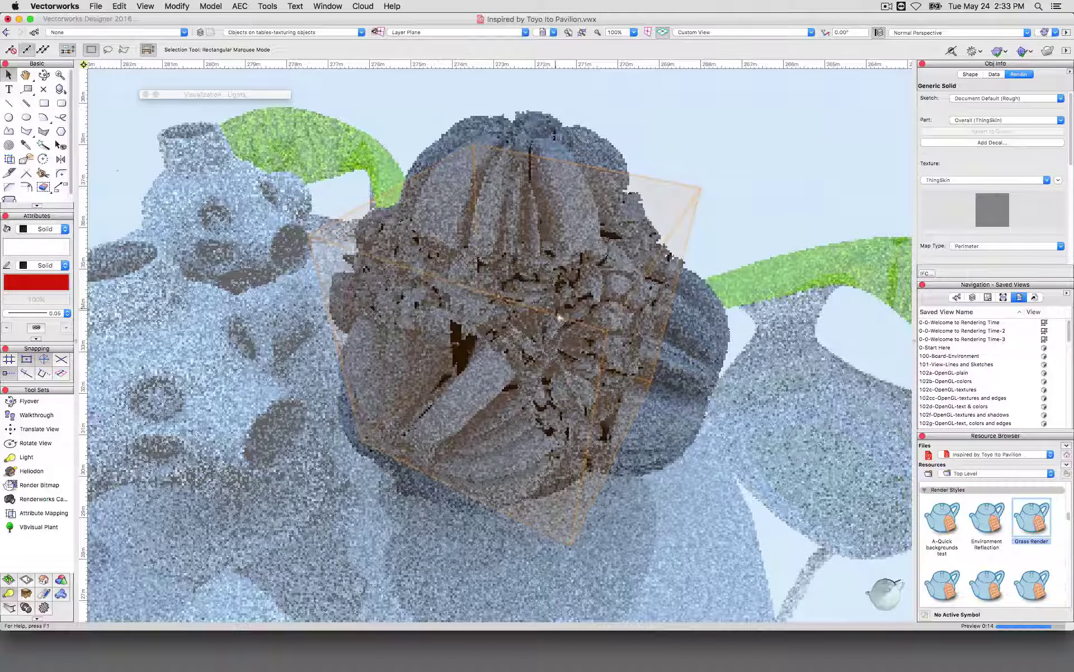
{"action": "scroll", "coordinate": [988, 523], "scroll_direction": "down", "scroll_amount": 10}
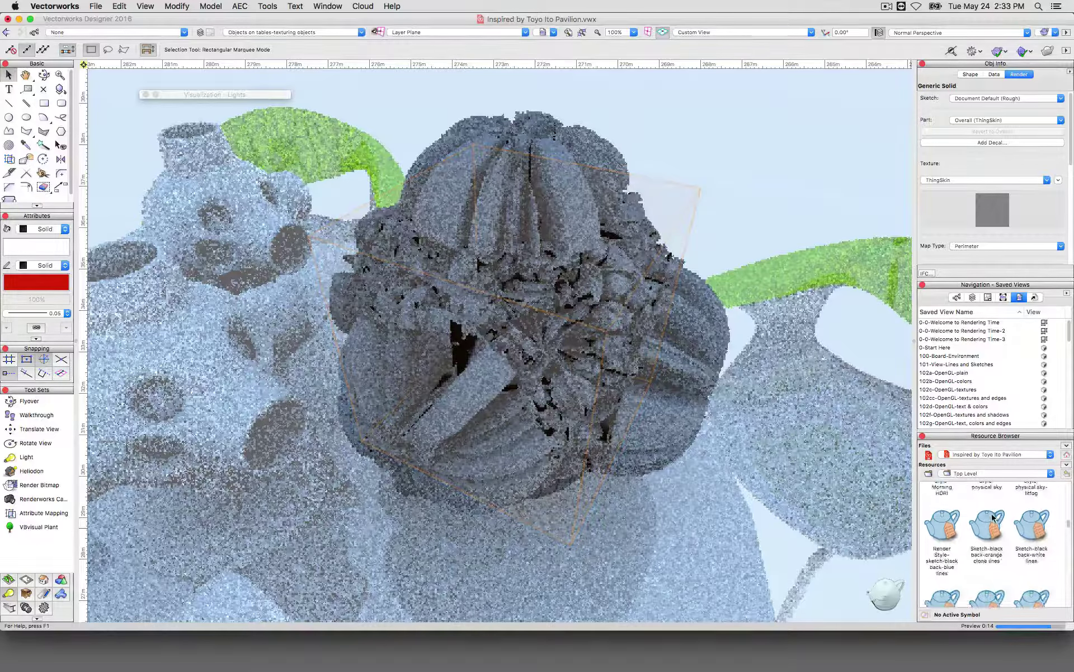
{"action": "double_click", "coordinate": [992, 522]}
{"action": "scroll", "coordinate": [988, 529], "scroll_direction": "up", "scroll_amount": 8}
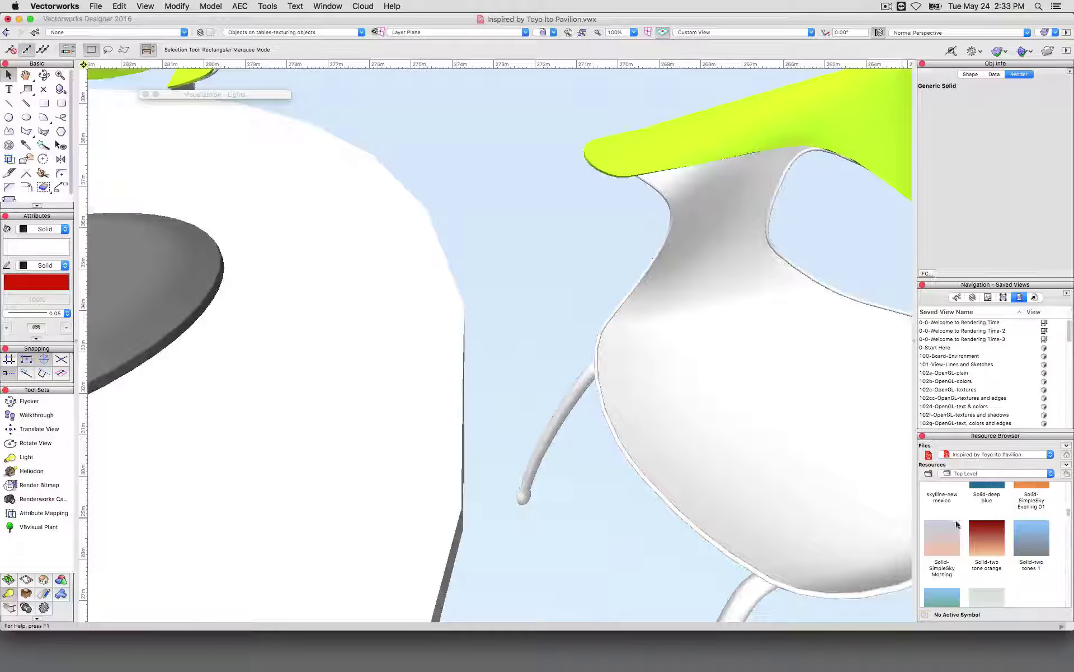
{"action": "left_click", "coordinate": [702, 465]}
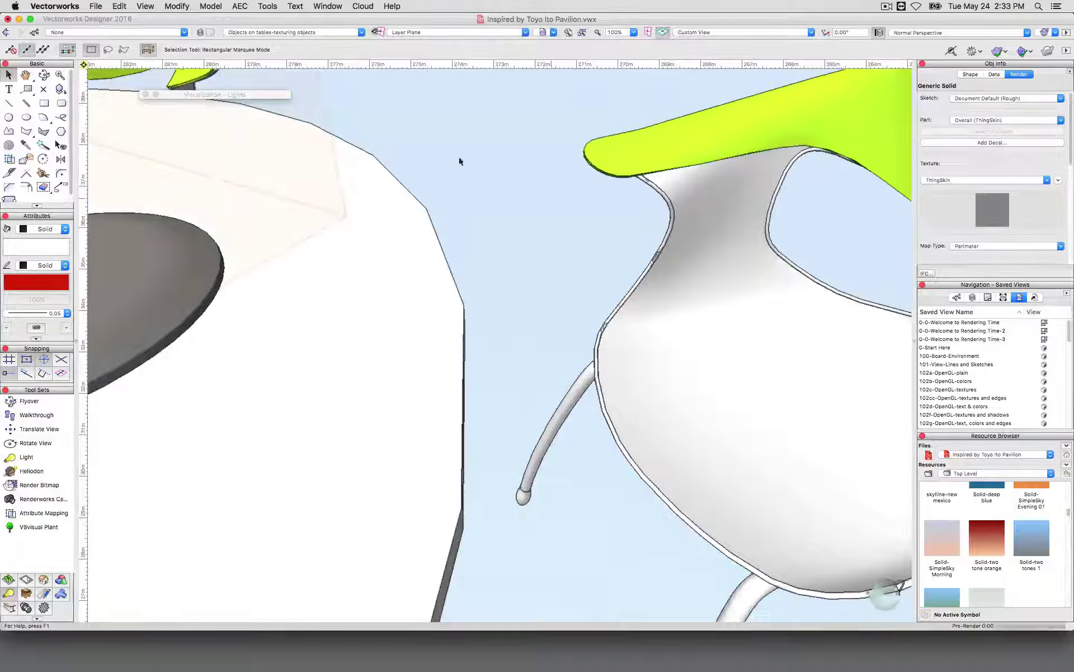
{"action": "left_click", "coordinate": [5, 32]}
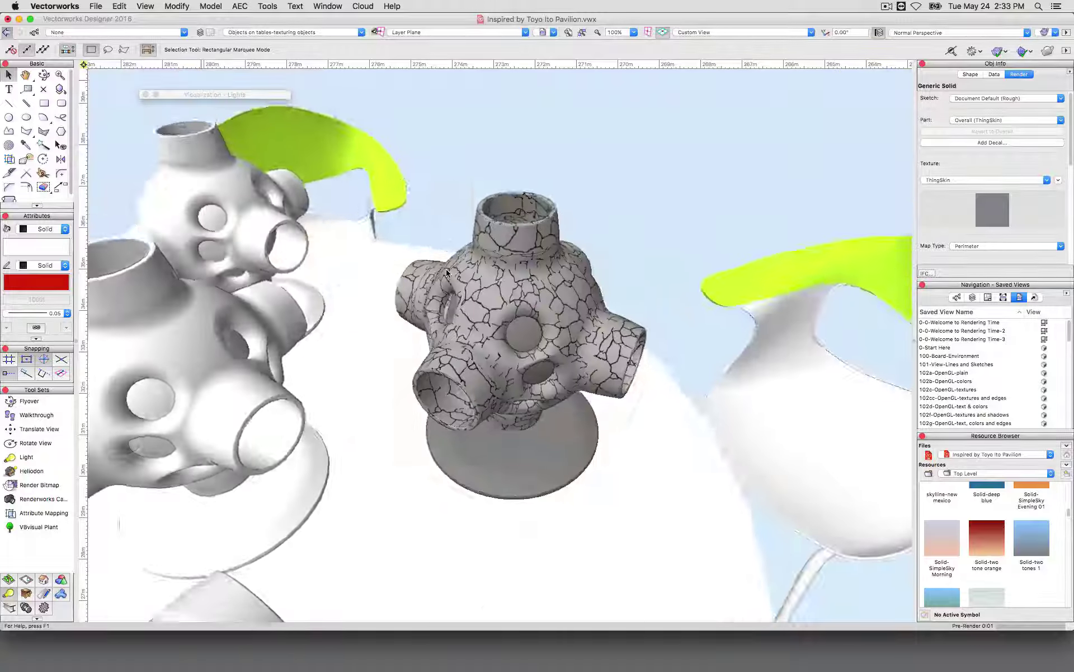
Collapse the Render Backgrounds and Render Styles groups among the file's resources to reach its render textures
{"action": "scroll", "coordinate": [987, 377], "scroll_direction": "down", "scroll_amount": 15}
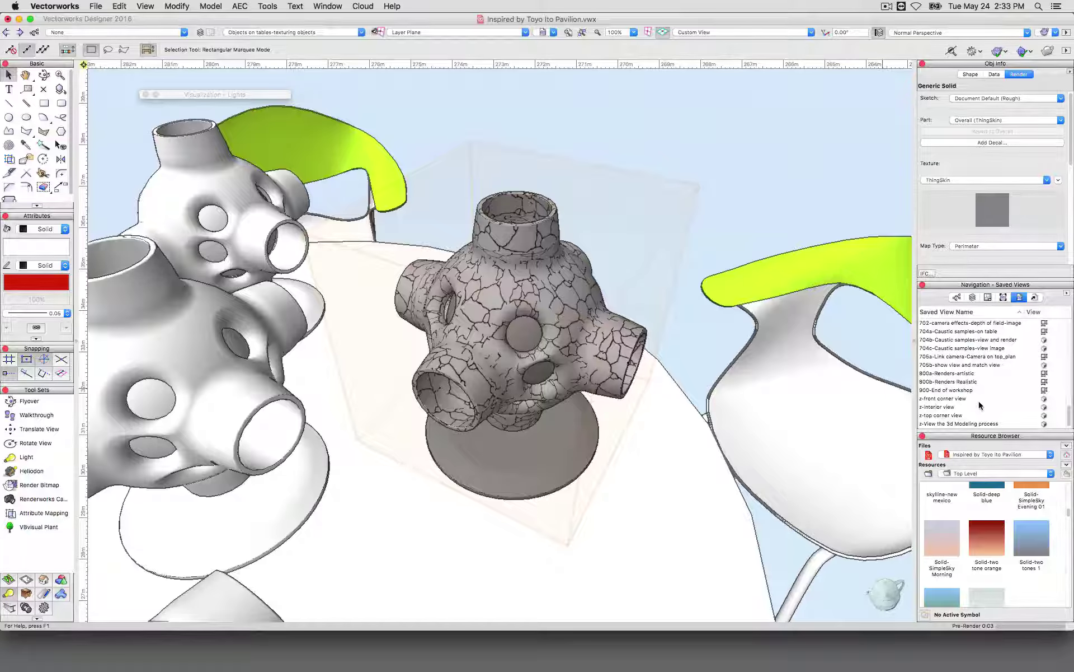
{"action": "scroll", "coordinate": [979, 405], "scroll_direction": "up", "scroll_amount": 5}
{"action": "scroll", "coordinate": [985, 405], "scroll_direction": "up", "scroll_amount": 8}
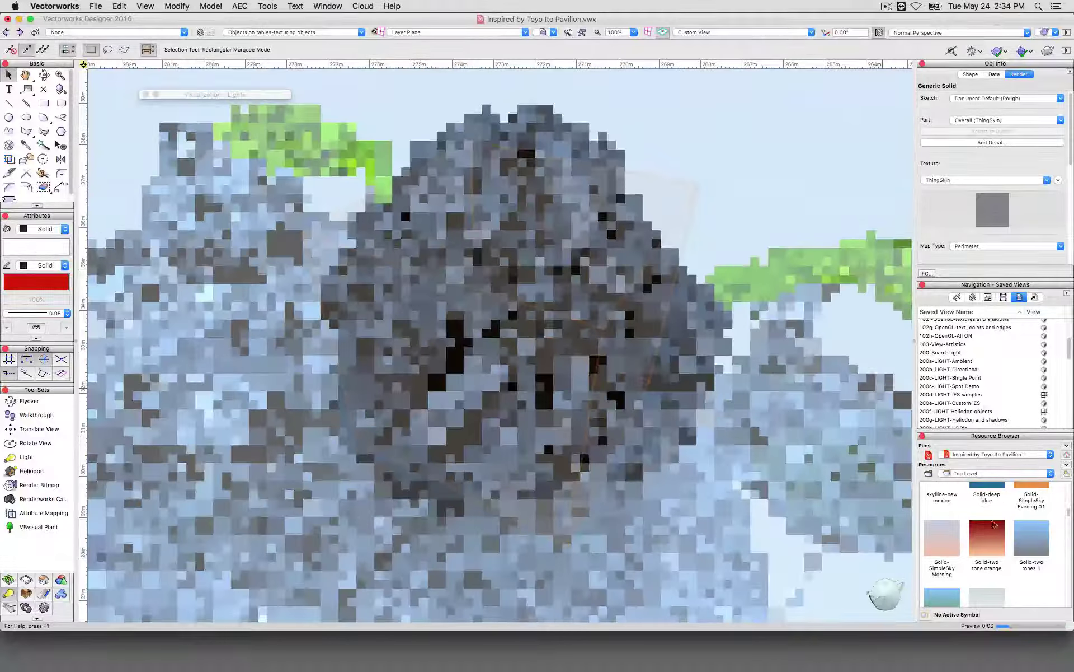
{"action": "left_click", "coordinate": [988, 552]}
{"action": "scroll", "coordinate": [990, 554], "scroll_direction": "up", "scroll_amount": 8}
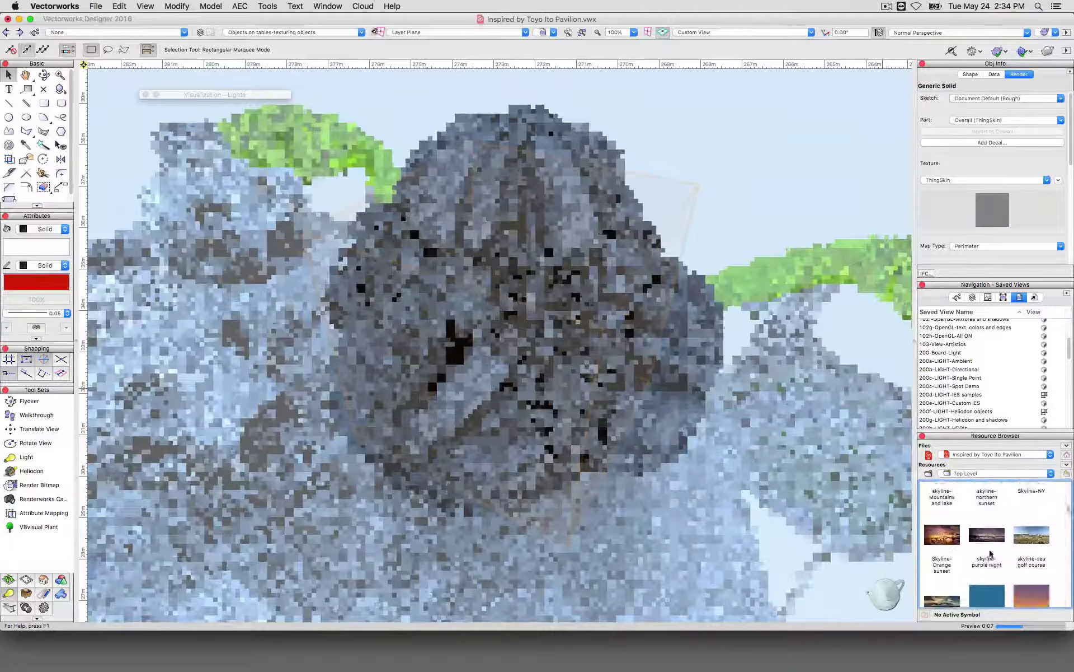
{"action": "scroll", "coordinate": [990, 554], "scroll_direction": "up", "scroll_amount": 10}
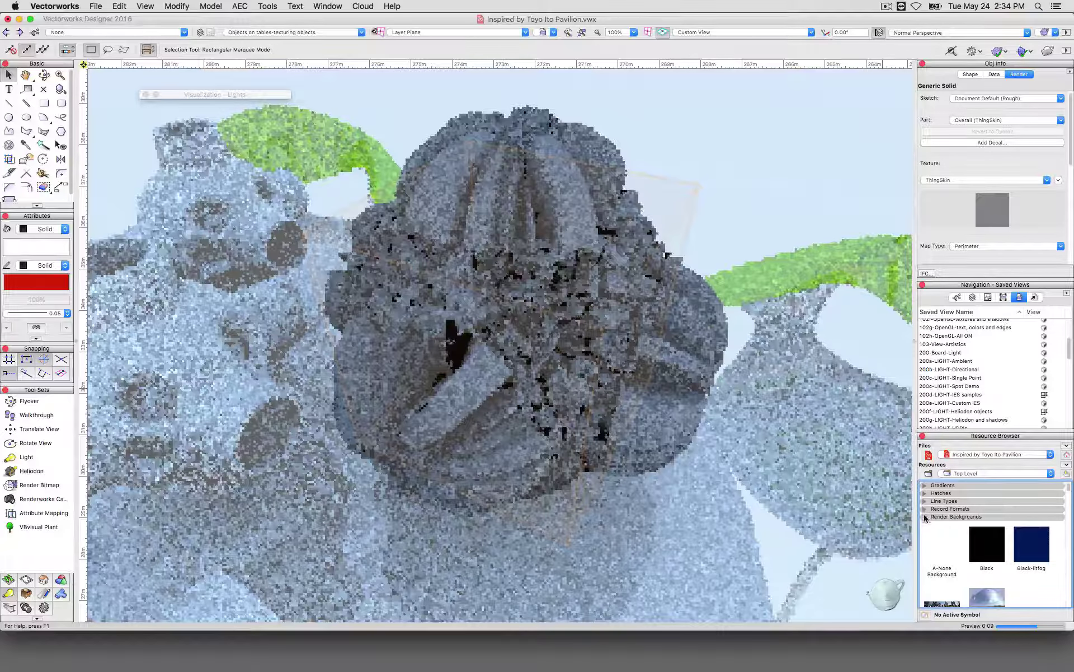
{"action": "left_click", "coordinate": [925, 517]}
{"action": "left_click", "coordinate": [925, 525]}
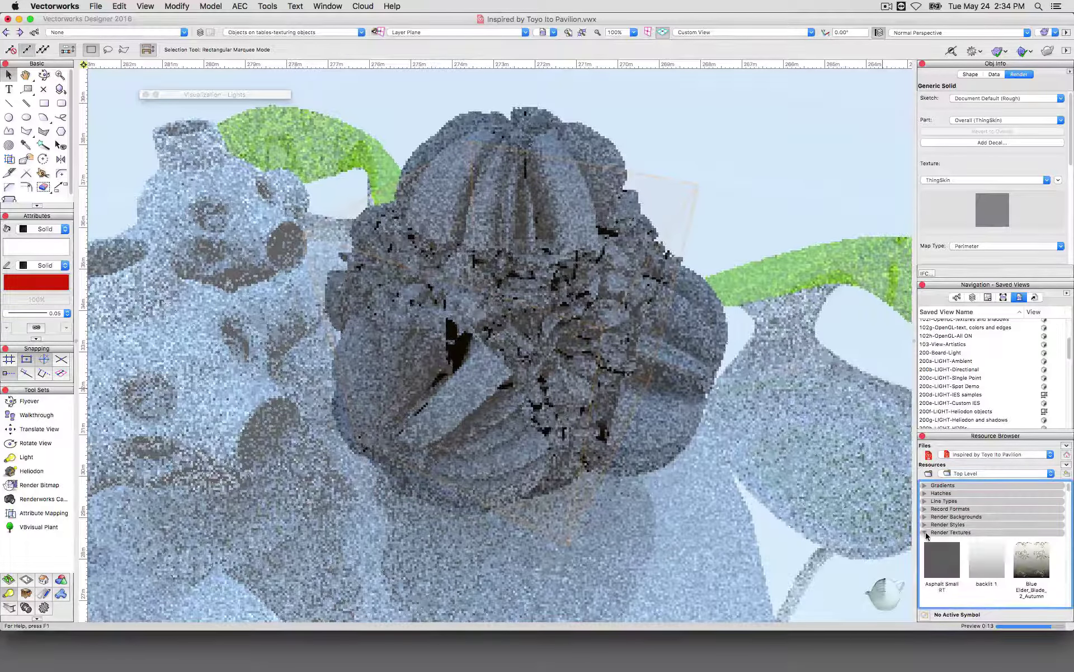
Set the ThingSkin texture's real-world size to .05m, save it, and switch the view to OpenGL rendering
{"action": "left_click", "coordinate": [941, 558]}
{"action": "scroll", "coordinate": [940, 558], "scroll_direction": "down", "scroll_amount": 5}
{"action": "left_click", "coordinate": [942, 558]}
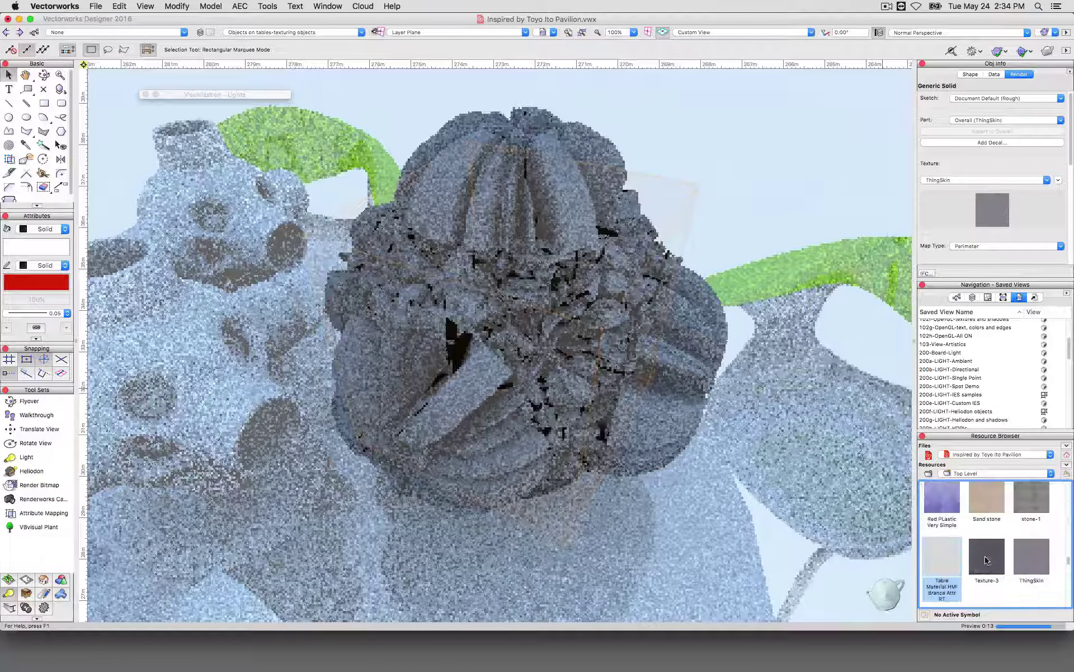
{"action": "right_click", "coordinate": [1032, 560]}
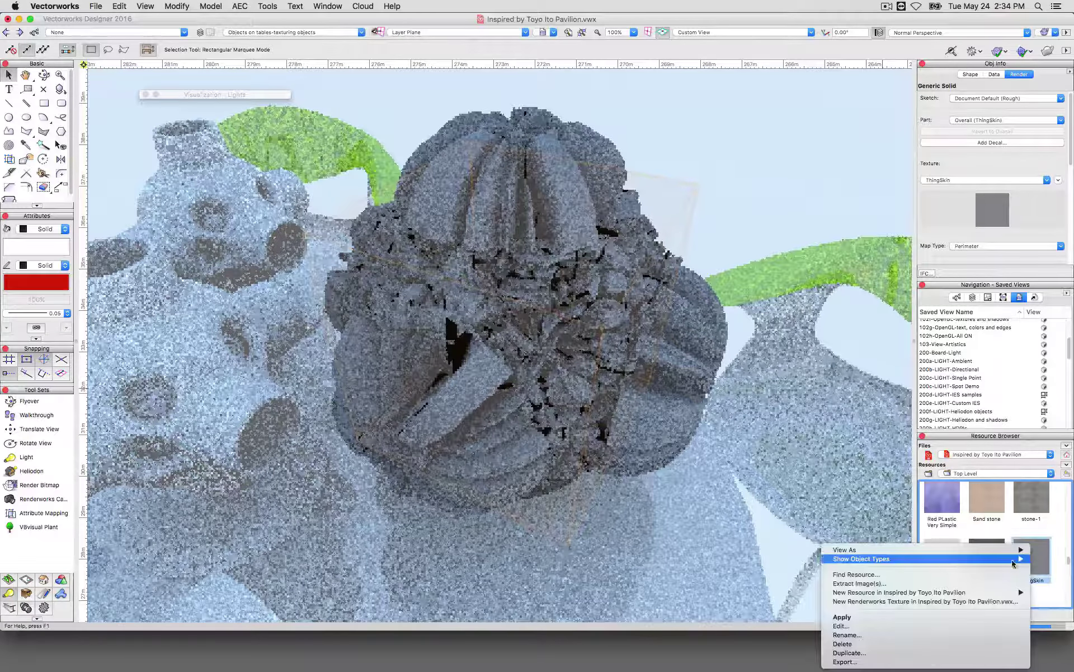
{"action": "left_click", "coordinate": [866, 619]}
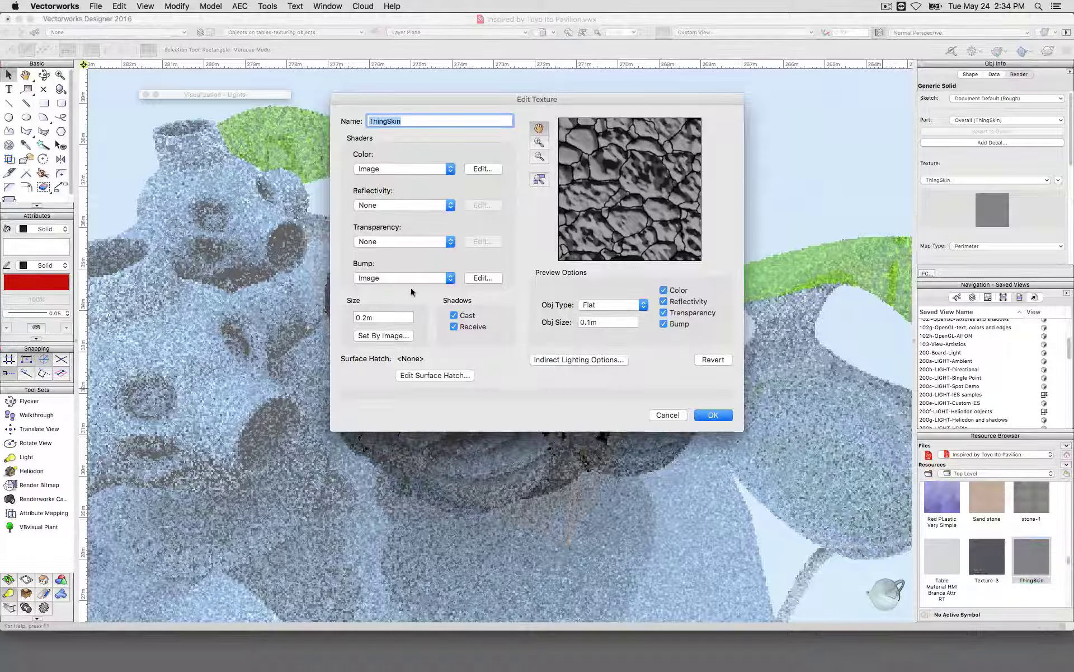
{"action": "left_click", "coordinate": [485, 278]}
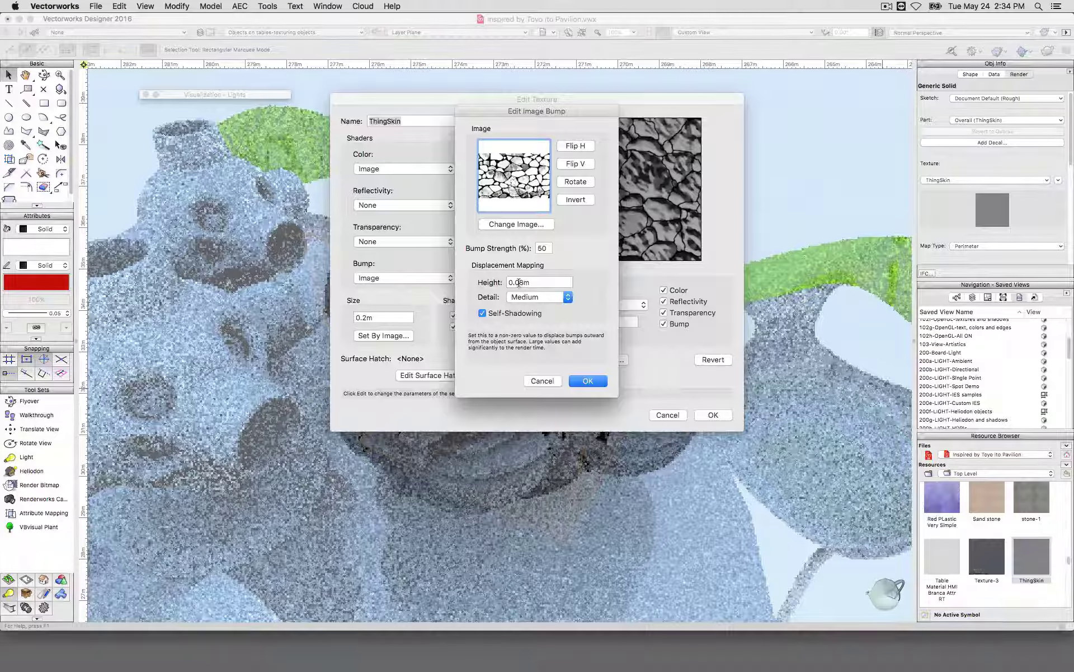
{"action": "key", "text": "Return"}
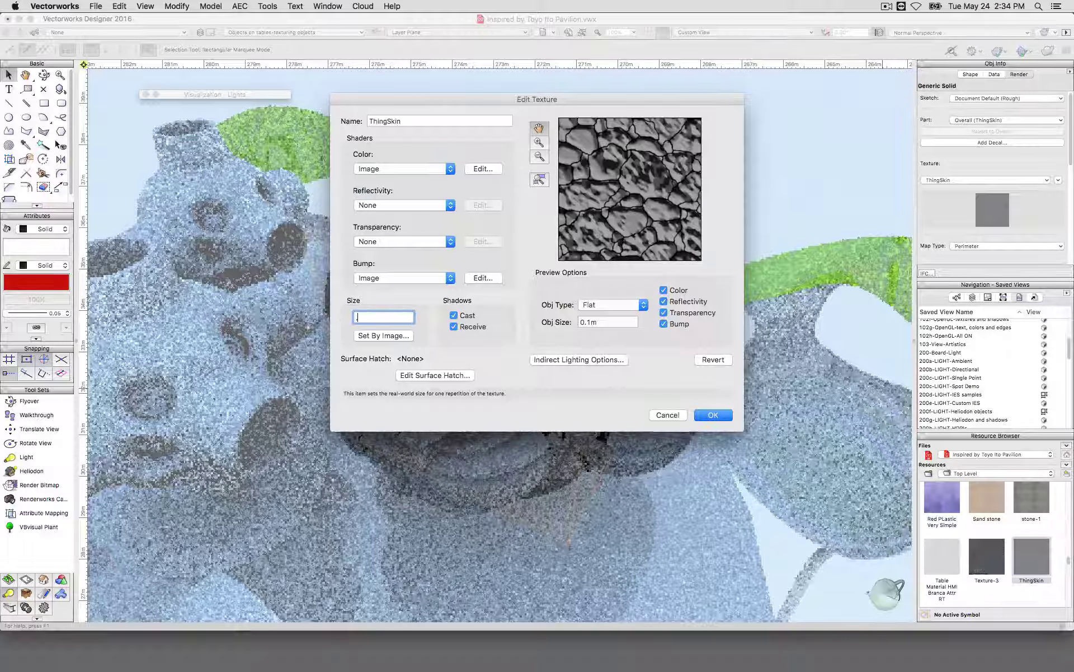
{"action": "type", "text": ".05m"}
{"action": "key", "text": "Tab"}
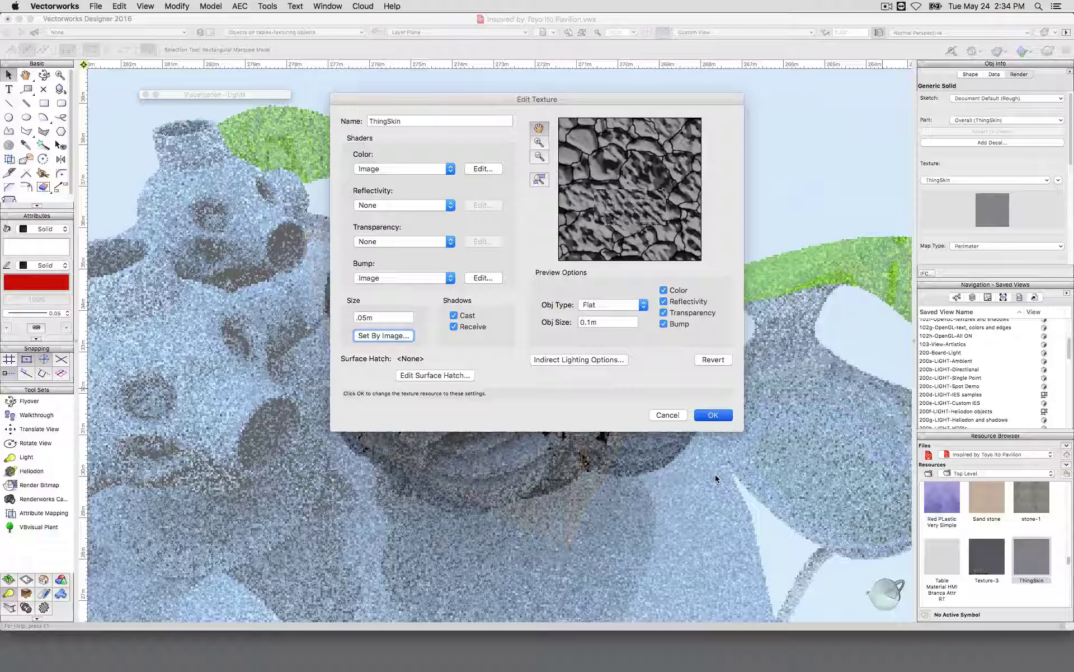
{"action": "key", "text": "Return"}
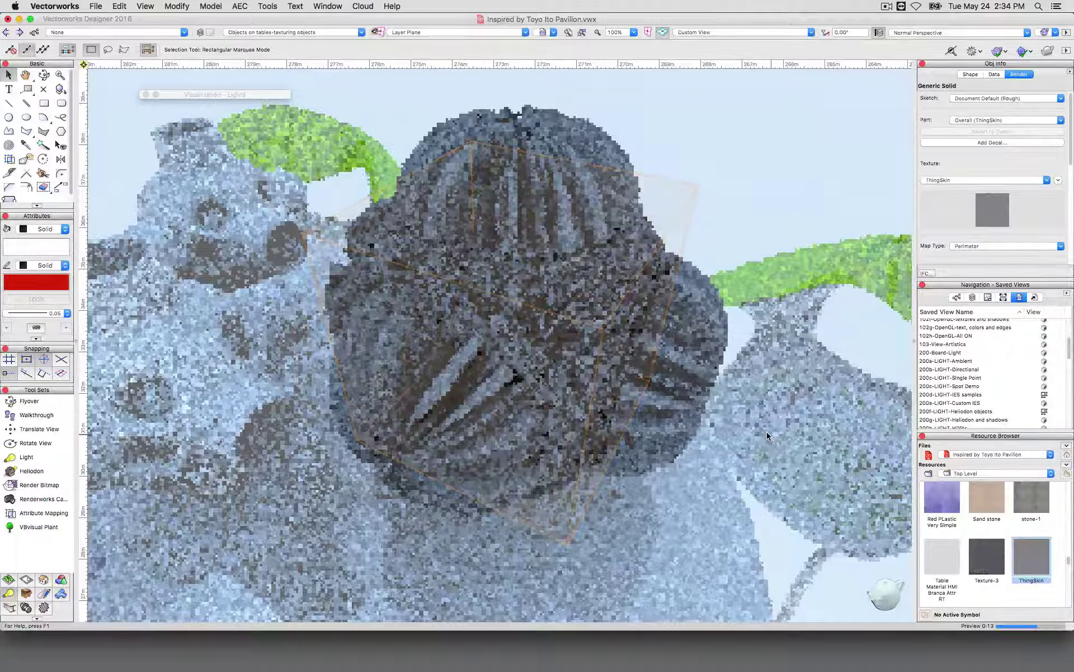
{"action": "key", "text": "super+shift+g"}
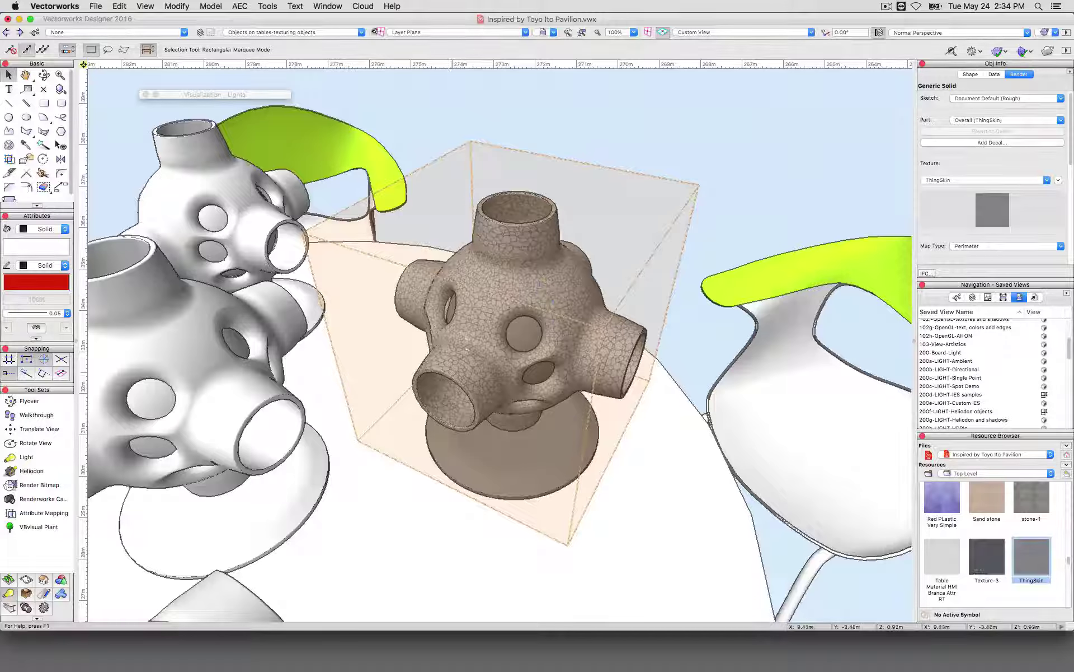
{"action": "left_click", "coordinate": [730, 240]}
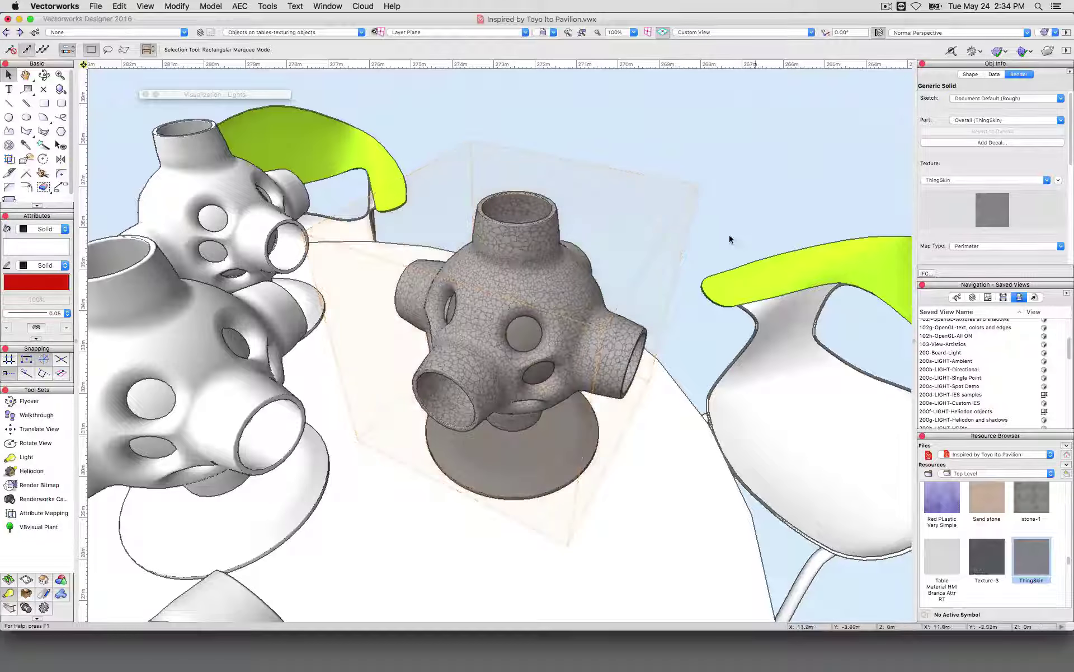
Set the displacement mapping height of ThingSkin's image bump shader to 0.008m and save the texture
{"action": "right_click", "coordinate": [963, 538]}
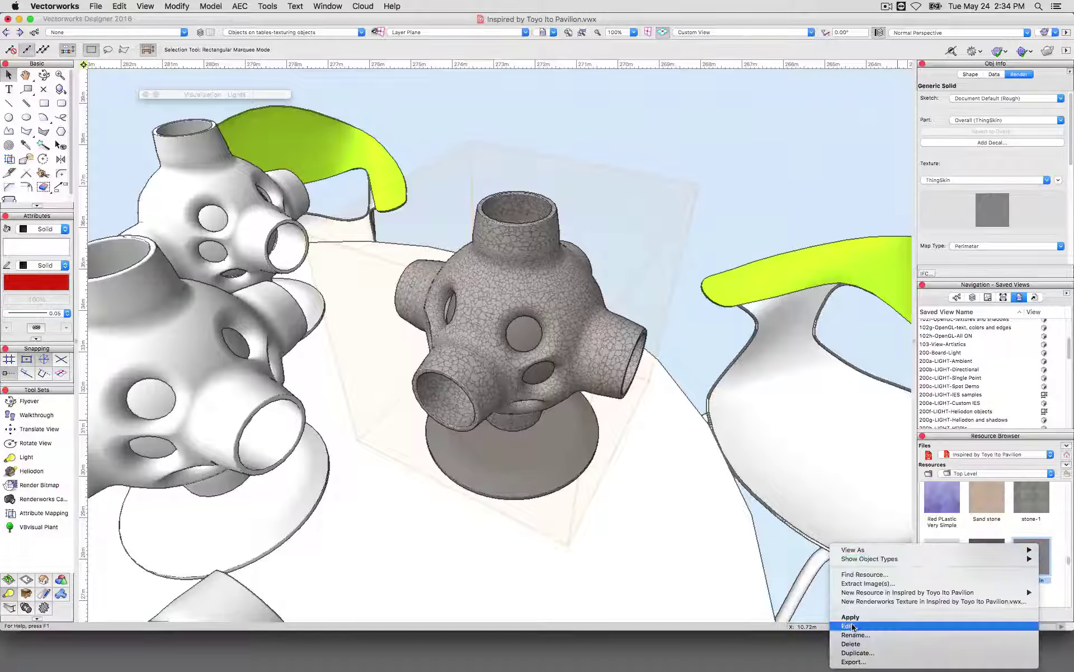
{"action": "left_click", "coordinate": [1065, 586]}
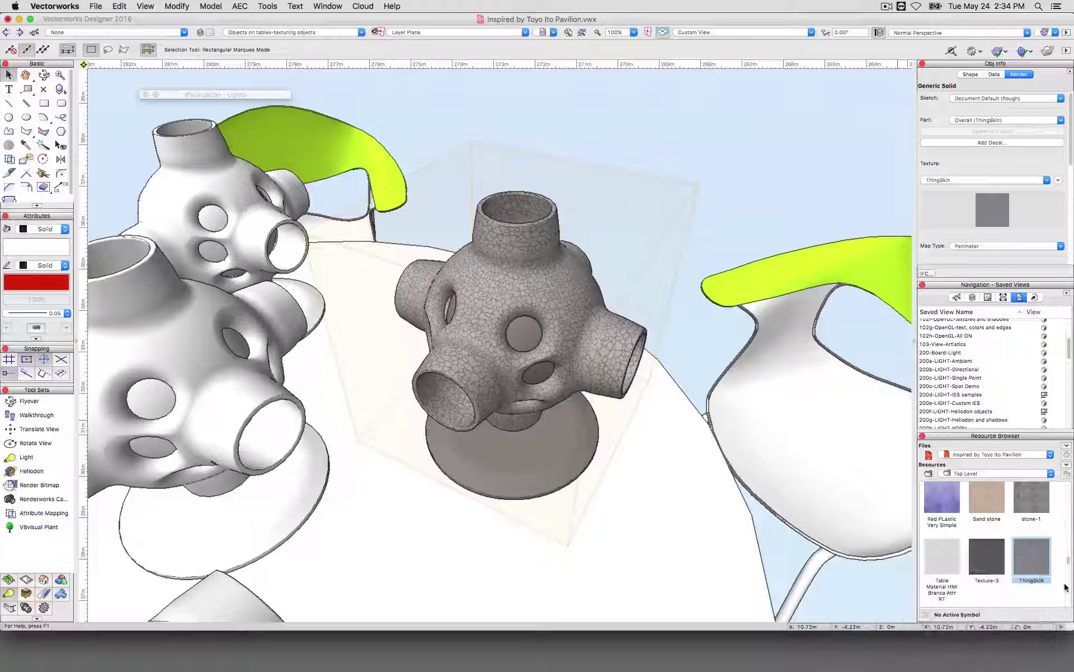
{"action": "double_click", "coordinate": [1033, 554]}
{"action": "left_click", "coordinate": [491, 279]}
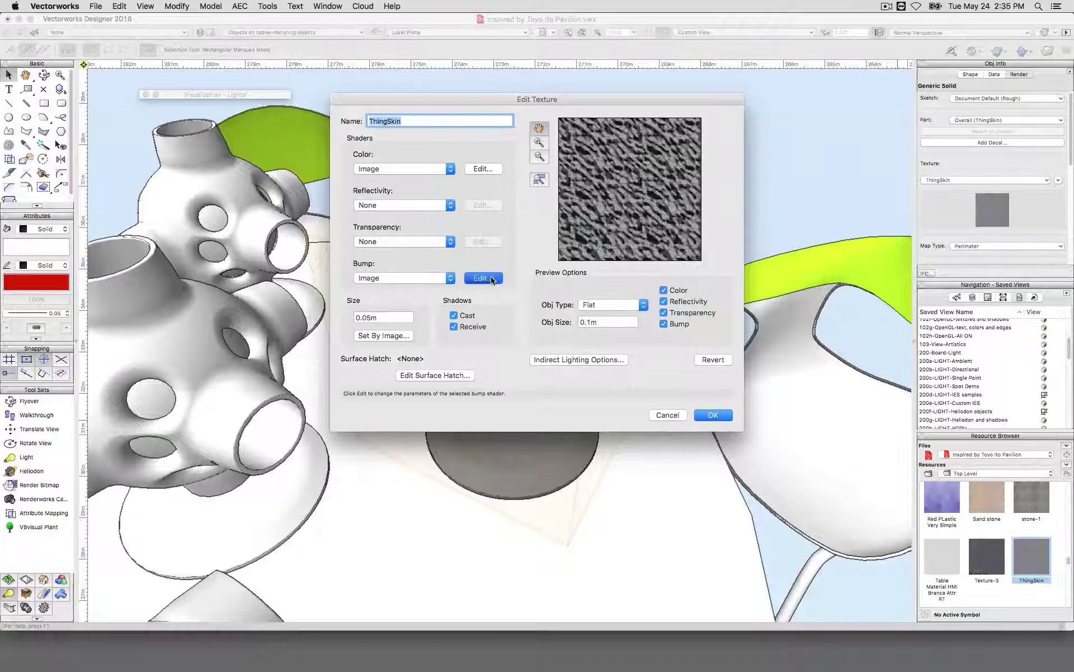
{"action": "left_click", "coordinate": [540, 281]}
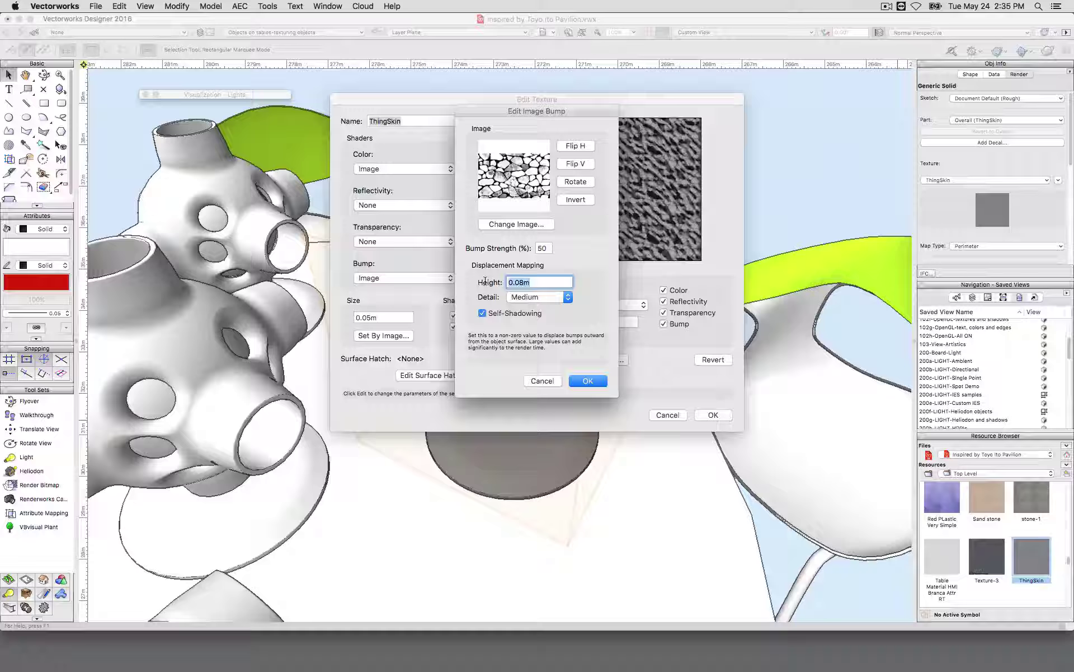
{"action": "left_click", "coordinate": [521, 283]}
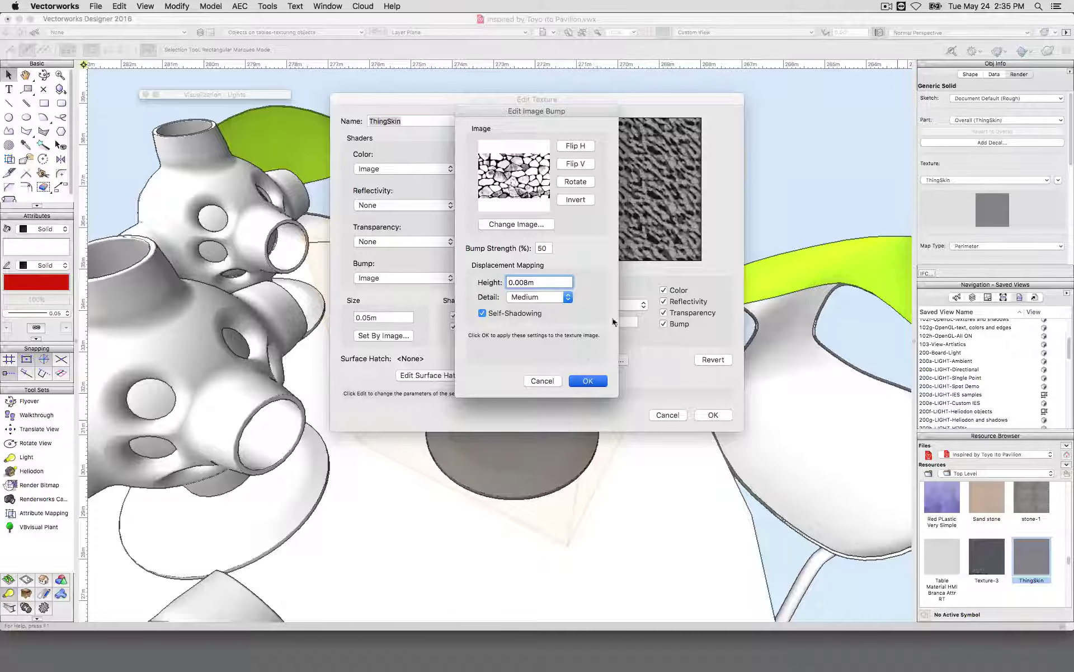
{"action": "key", "text": "Return"}
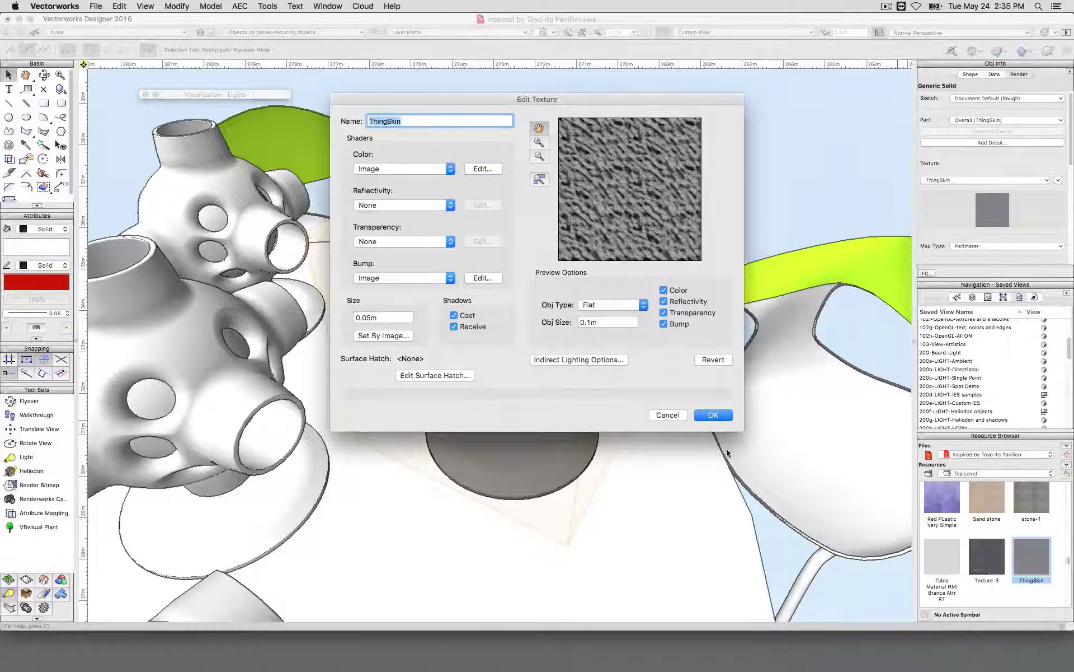
{"action": "left_click", "coordinate": [711, 414]}
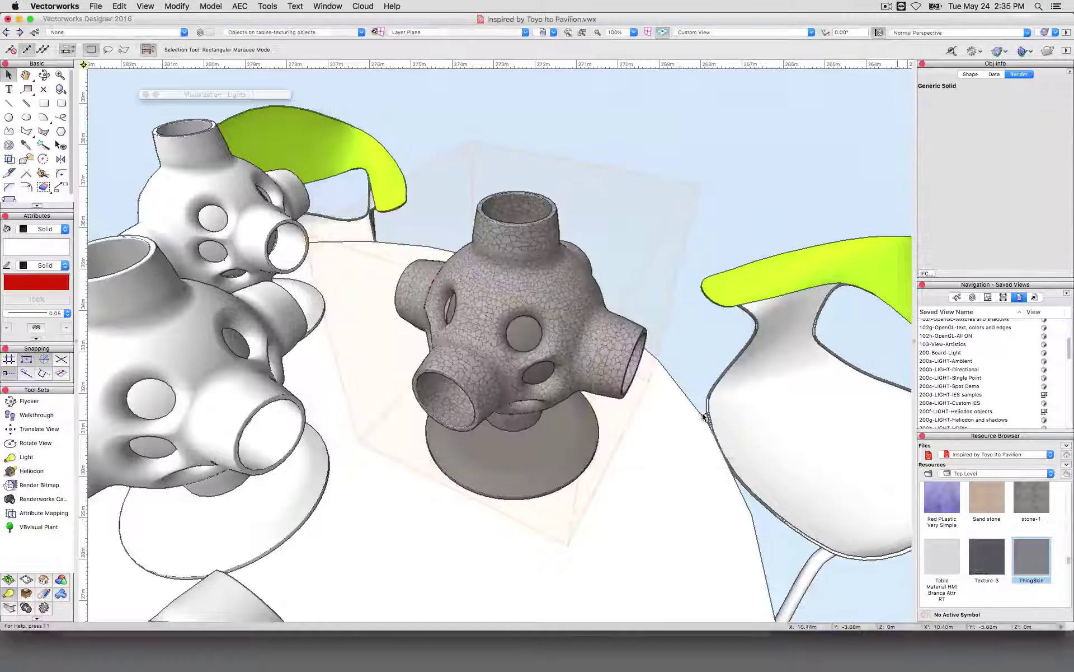
Render the view of the ThingSkin-textured table object with the Grass Render Renderworks style
{"action": "left_click", "coordinate": [1044, 32]}
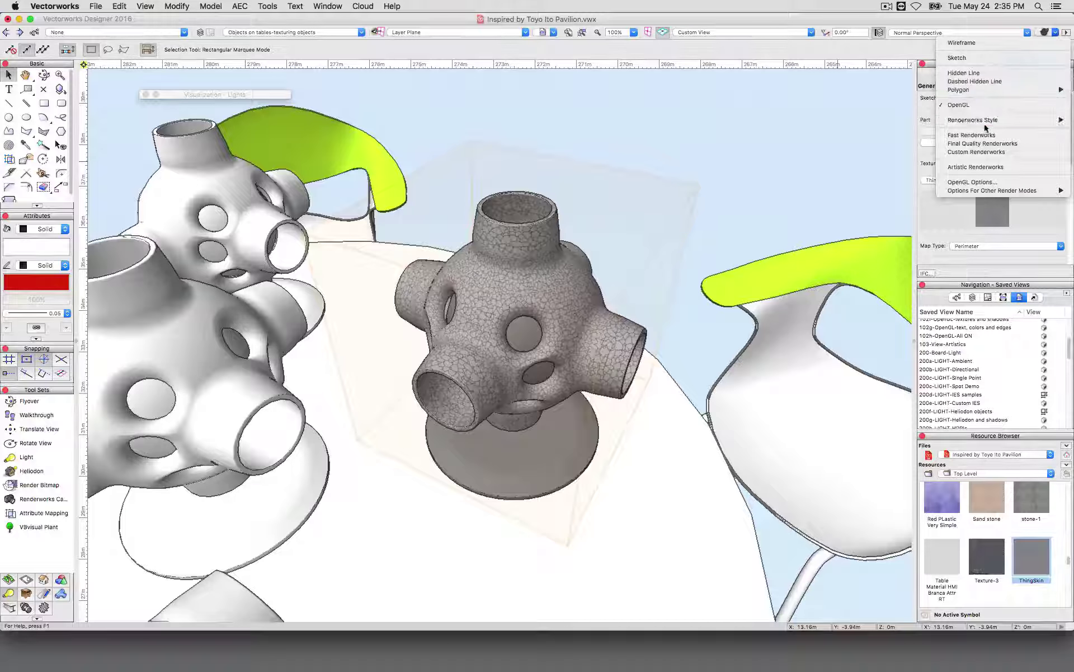
{"action": "left_click", "coordinate": [749, 151]}
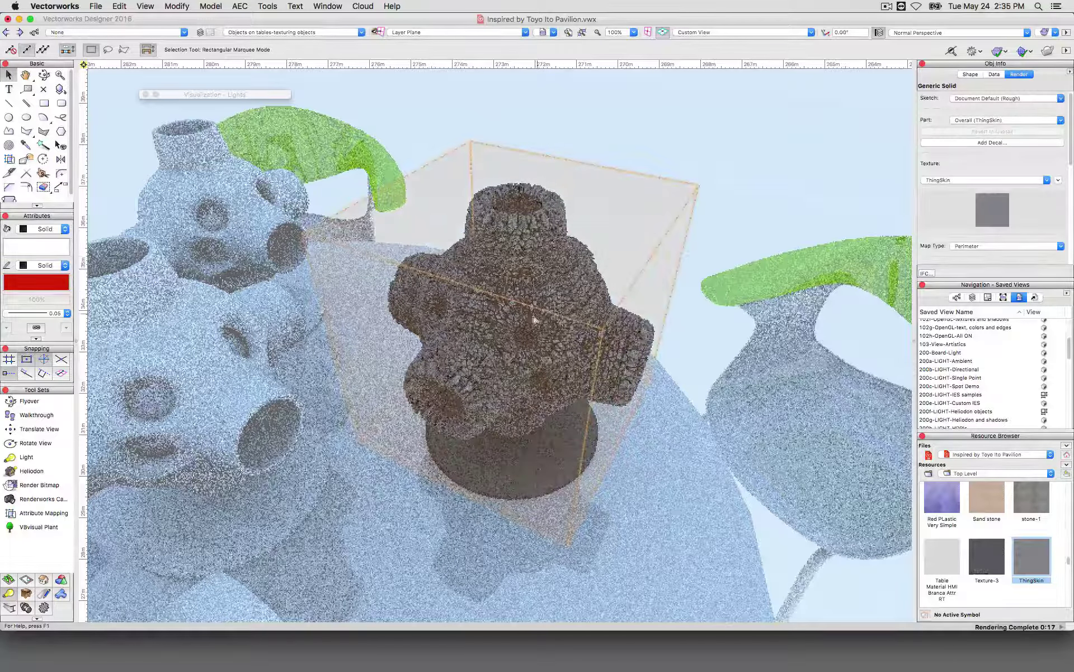
Expand the file's Render Styles resources and open the Grass Render style for editing
{"action": "scroll", "coordinate": [974, 531], "scroll_direction": "up", "scroll_amount": 3}
{"action": "scroll", "coordinate": [974, 532], "scroll_direction": "up", "scroll_amount": 10}
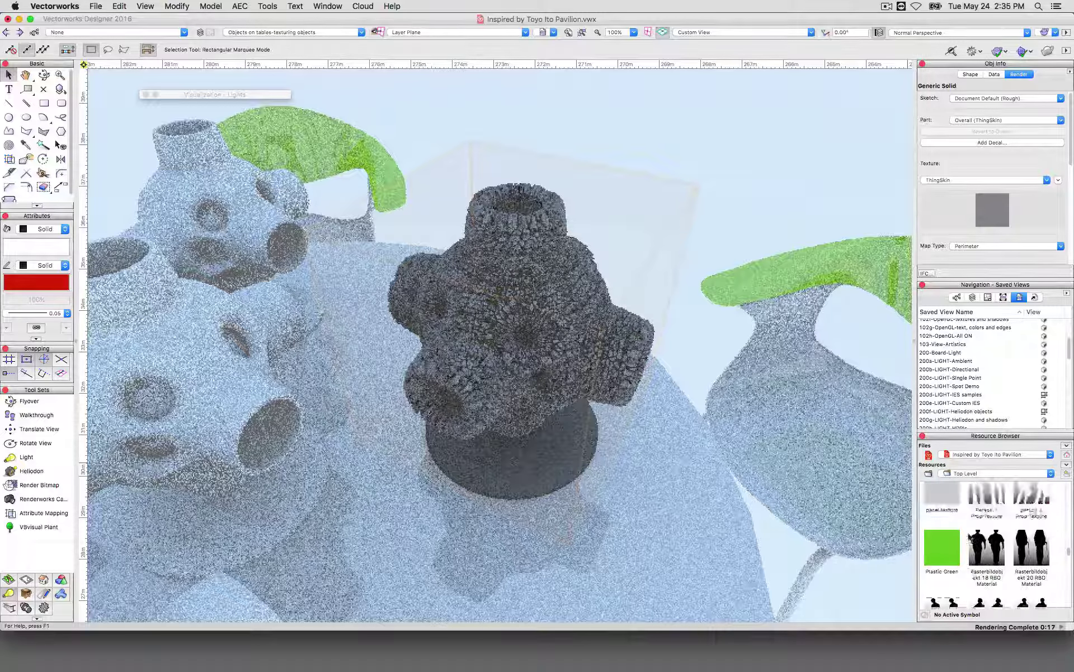
{"action": "scroll", "coordinate": [955, 540], "scroll_direction": "up", "scroll_amount": 15}
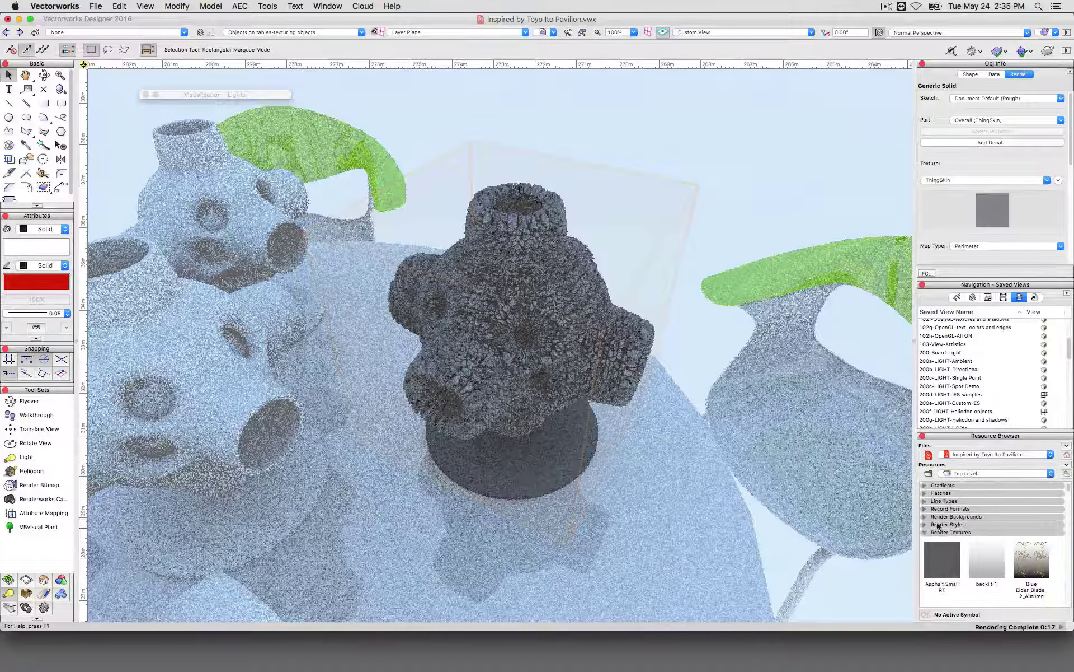
{"action": "left_click", "coordinate": [925, 524]}
{"action": "right_click", "coordinate": [1038, 531]}
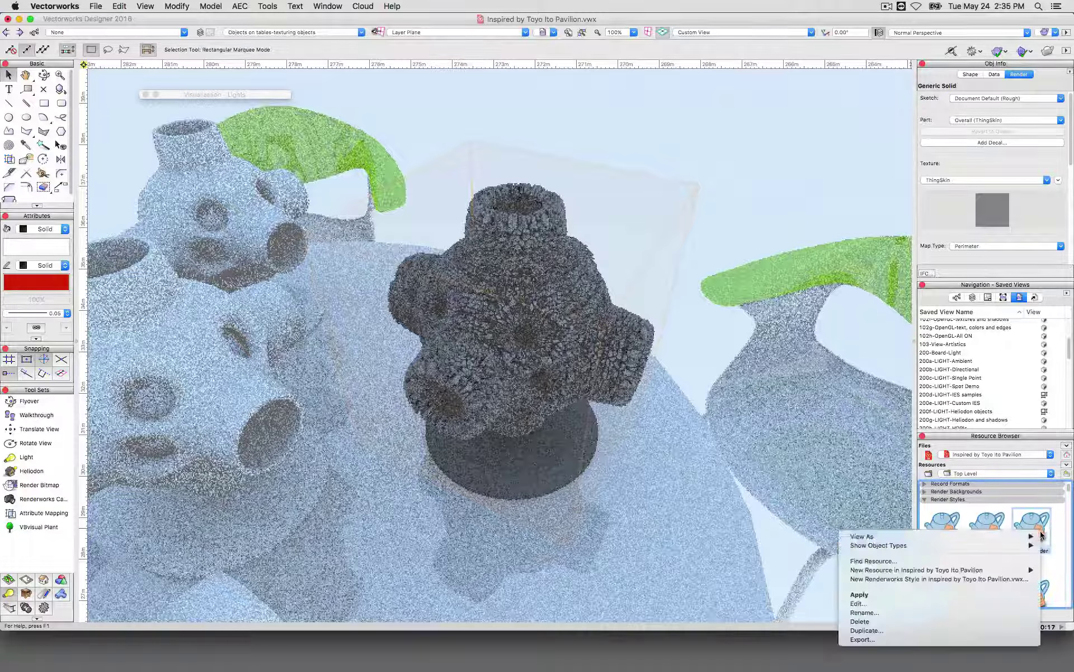
{"action": "left_click", "coordinate": [892, 603]}
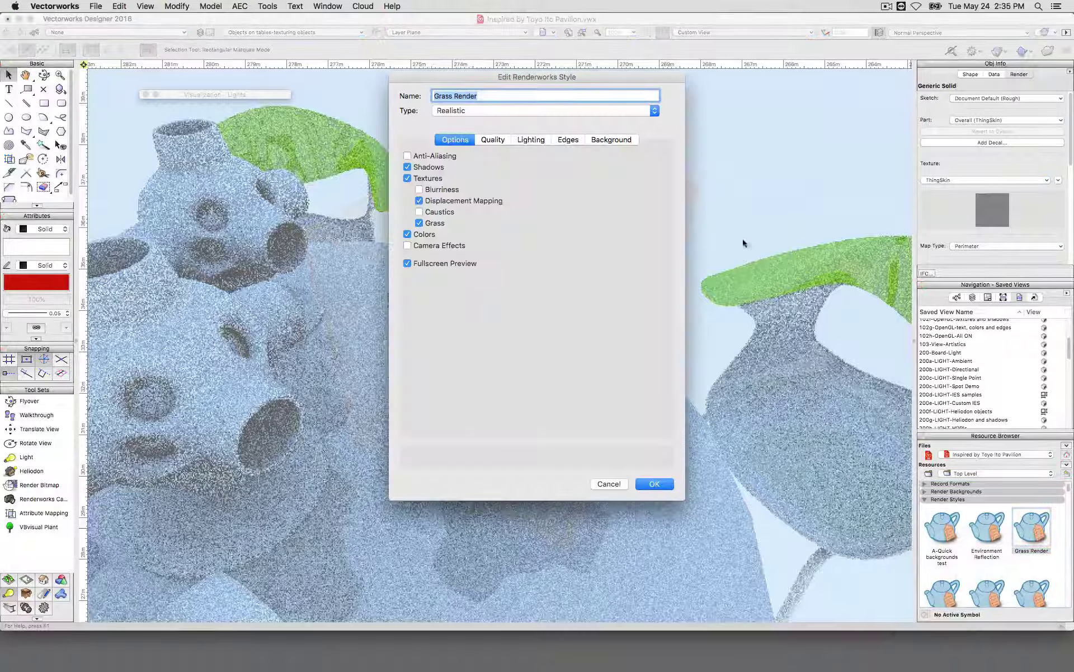
Set the Anti-Aliasing quality of the Grass Render style to High
{"action": "left_click", "coordinate": [492, 140]}
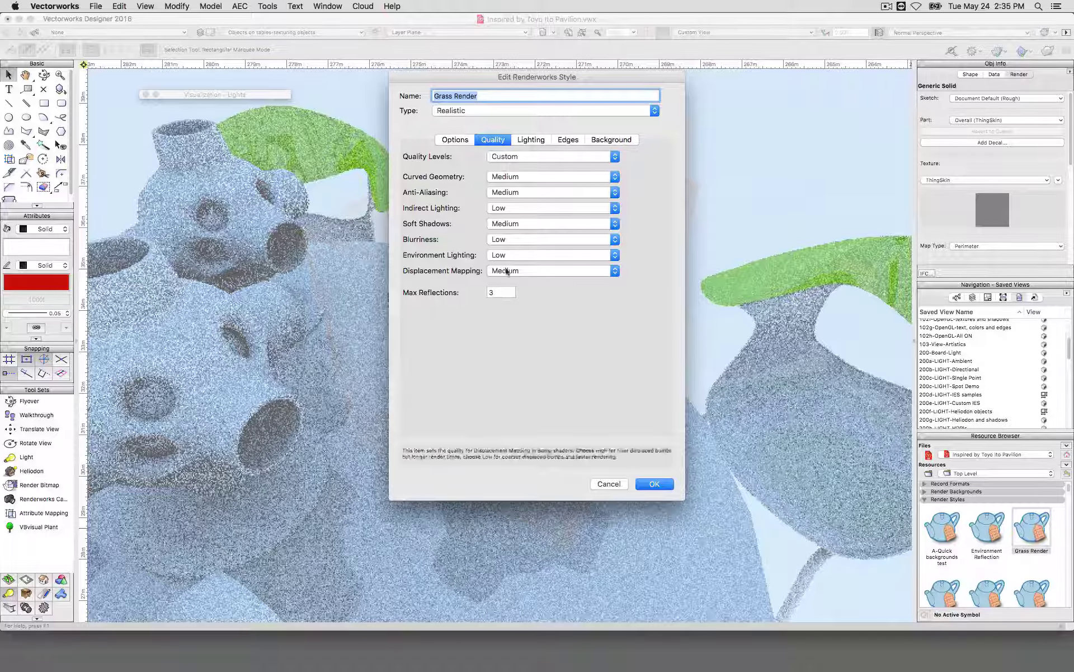
{"action": "left_click", "coordinate": [492, 209]}
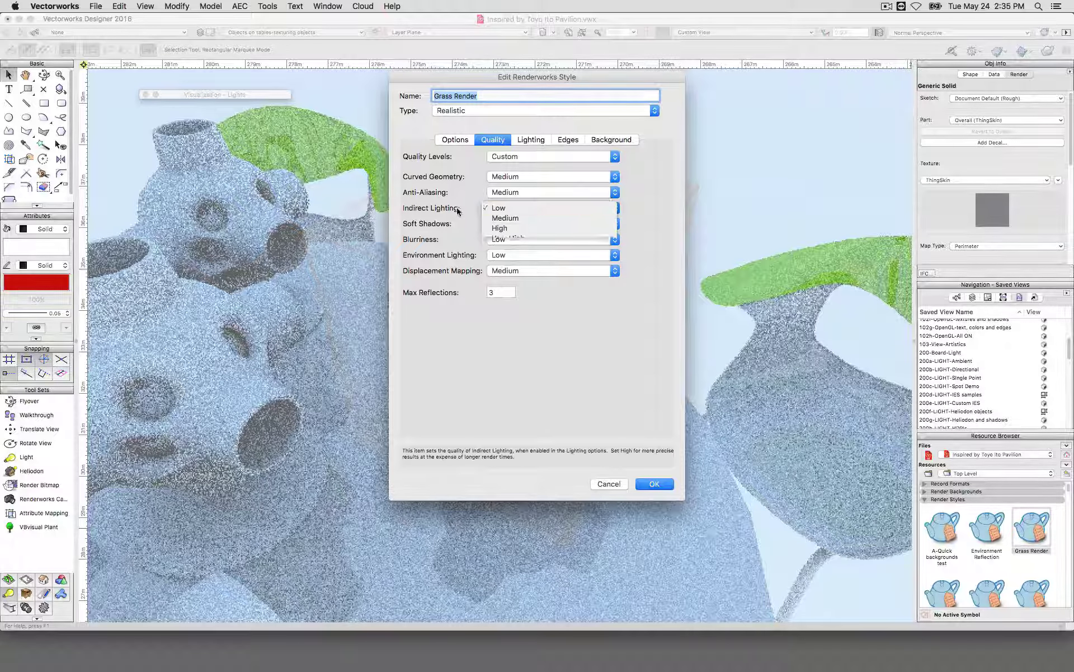
{"action": "left_click", "coordinate": [451, 209]}
{"action": "left_click", "coordinate": [505, 192]}
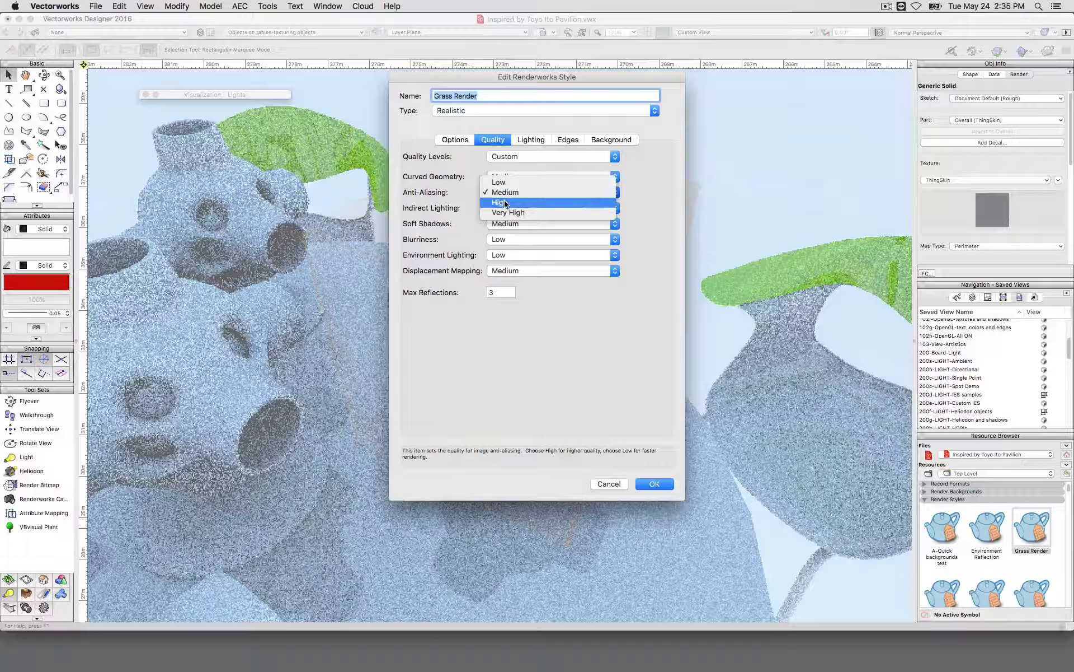
{"action": "left_click", "coordinate": [503, 203]}
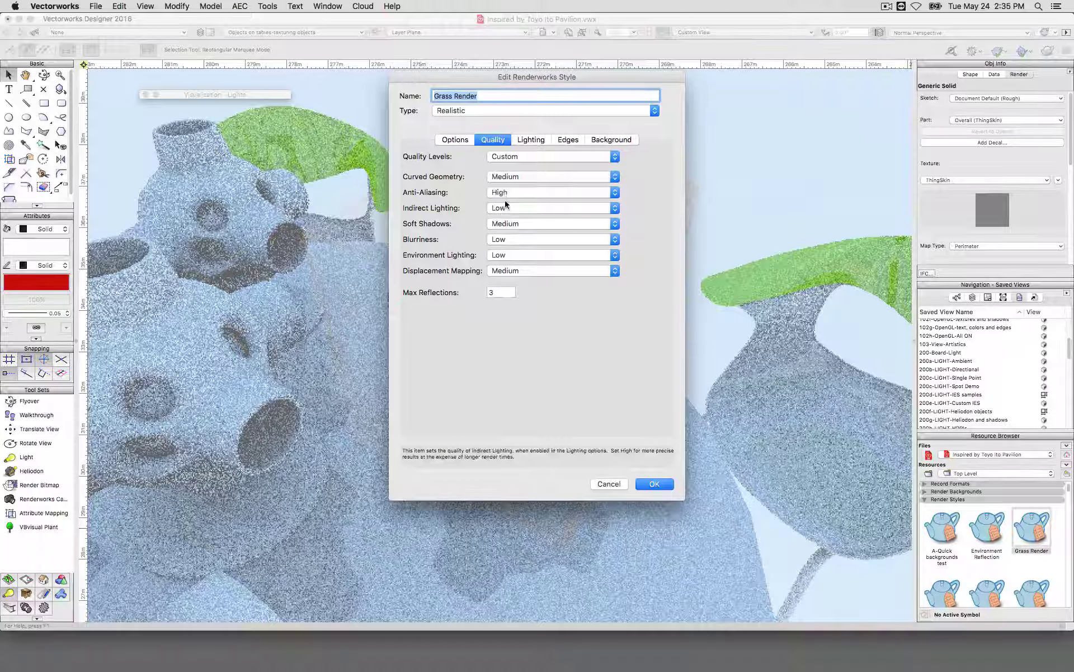
Enable Anti-Aliasing in the Grass Render style's options and save the style, then deselect the textured object
{"action": "left_click", "coordinate": [490, 292]}
{"action": "left_click", "coordinate": [464, 140]}
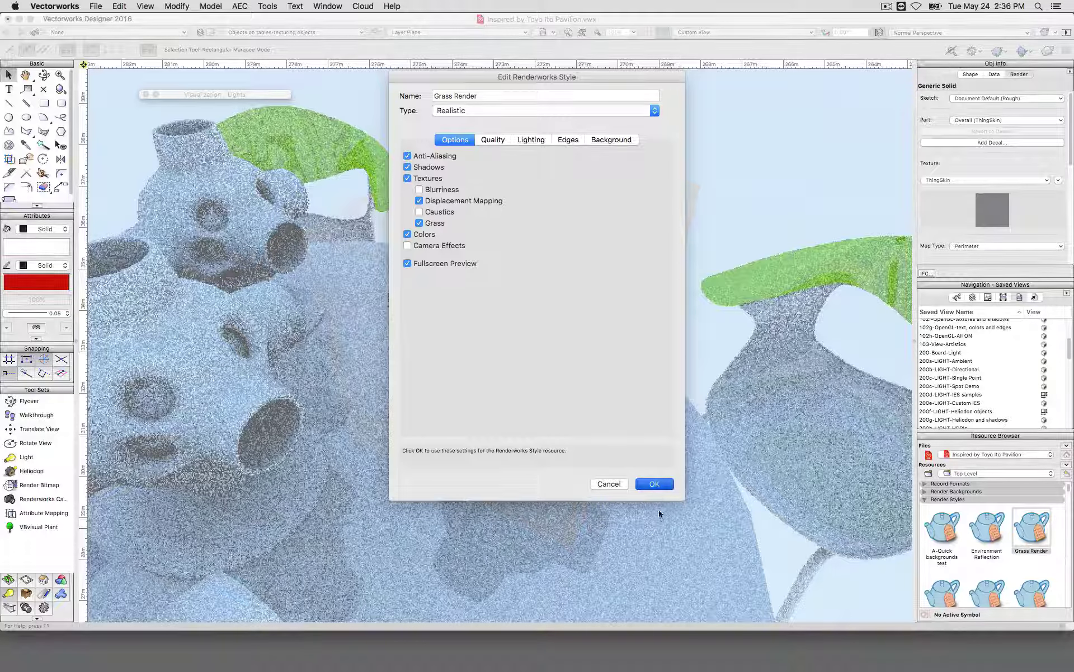
{"action": "left_click", "coordinate": [654, 483]}
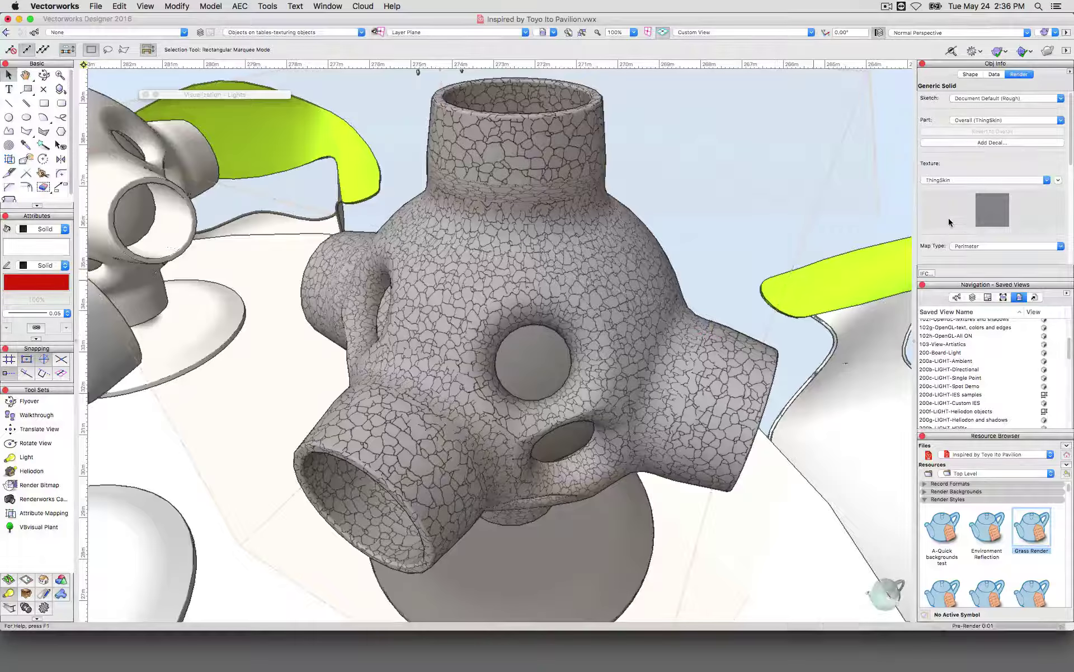
{"action": "left_click", "coordinate": [875, 184]}
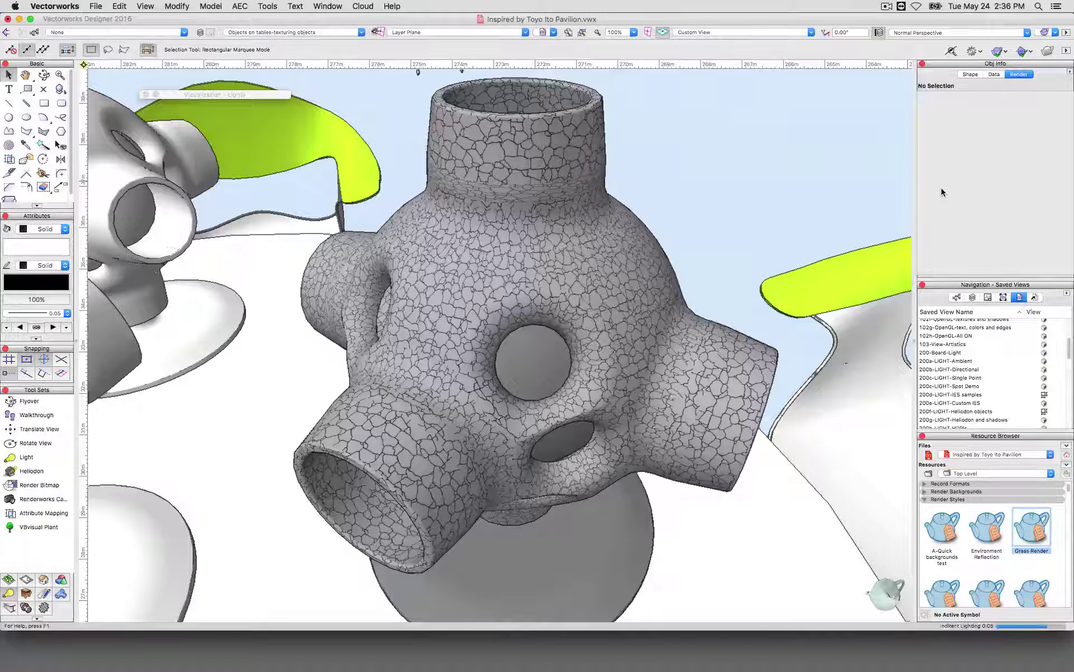